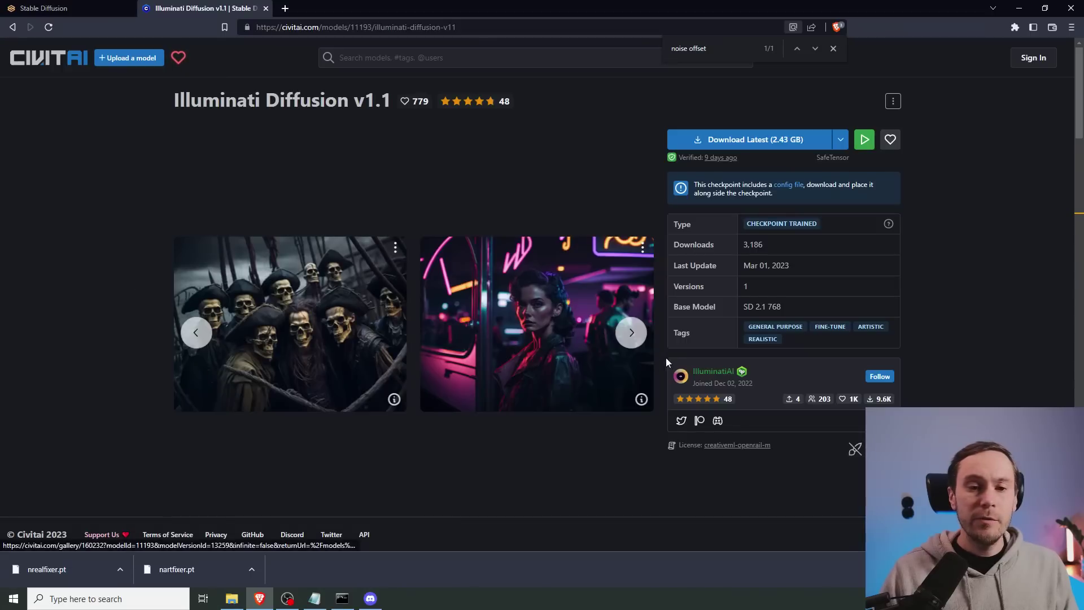
# Step: Page the Civitai example gallery forward to the hooded figure and stormtrooper images, then dismiss the downloads bar
pyautogui.click(631, 333)
pyautogui.click(631, 333)
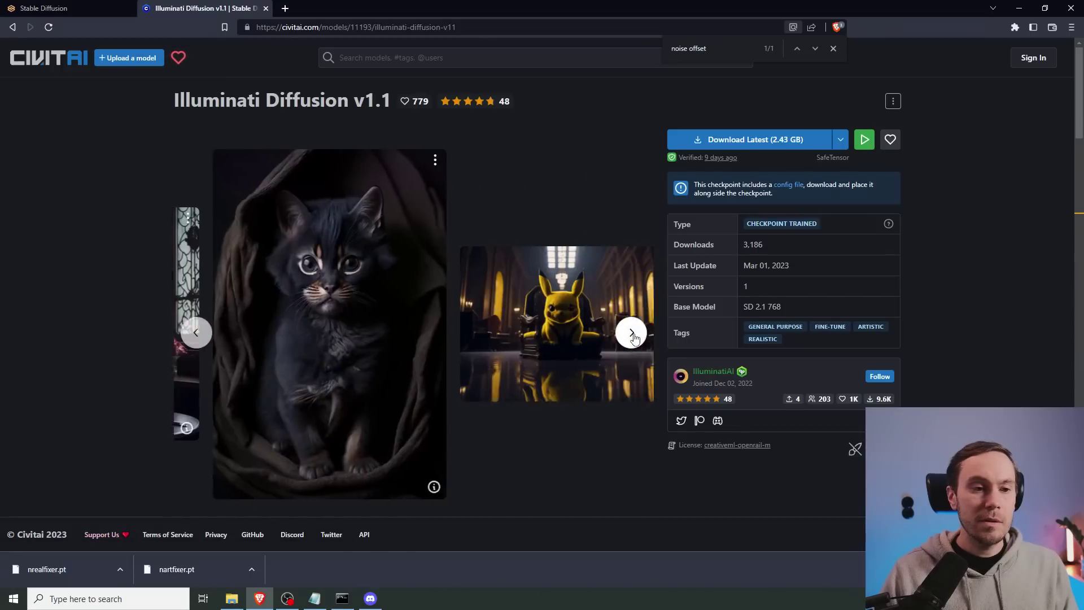
pyautogui.click(631, 335)
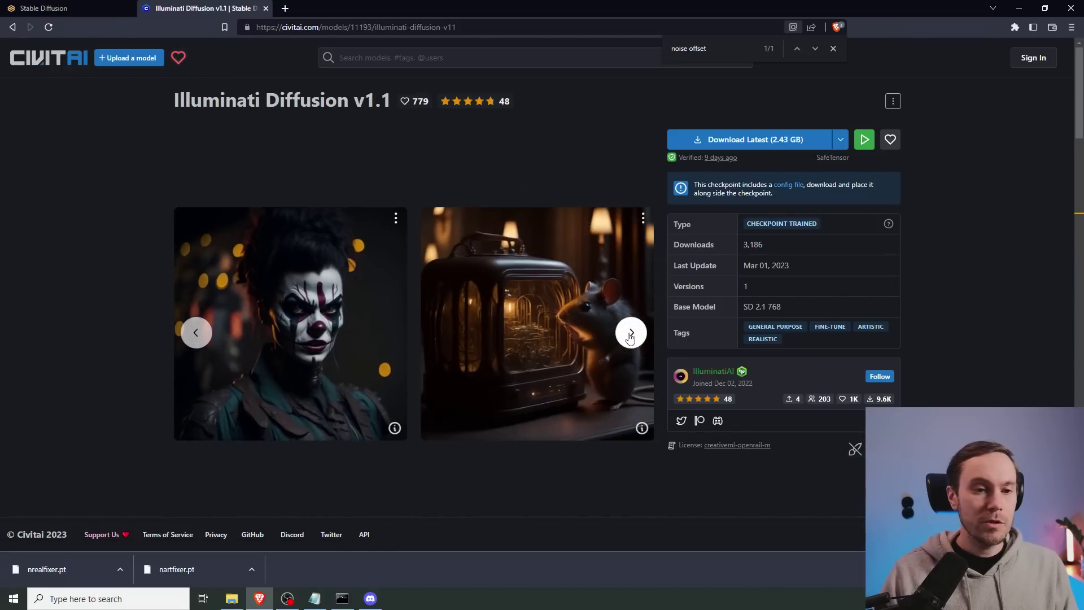
pyautogui.click(632, 336)
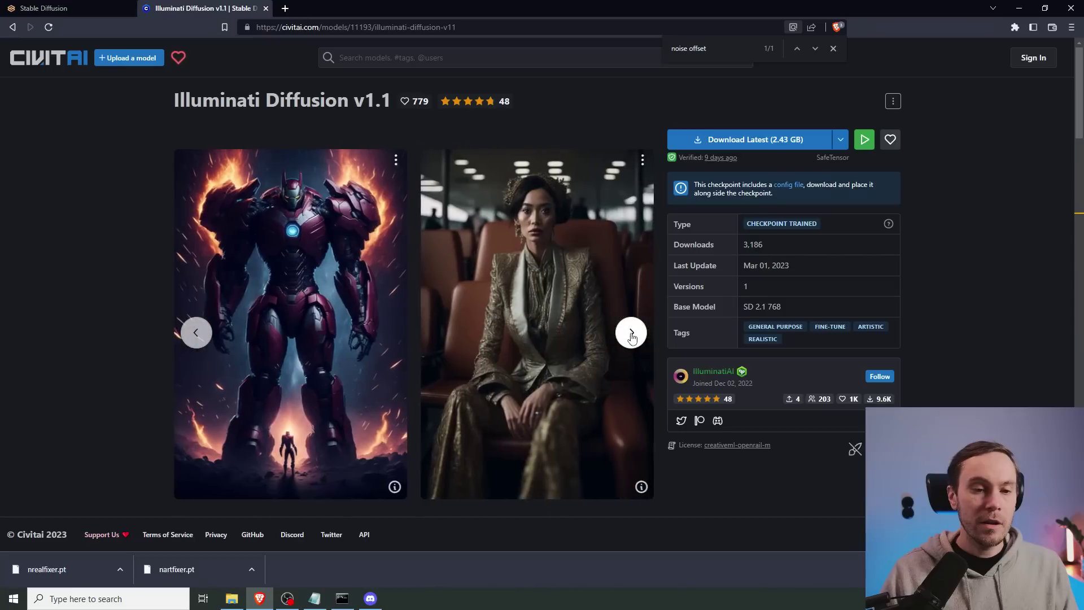
pyautogui.click(631, 336)
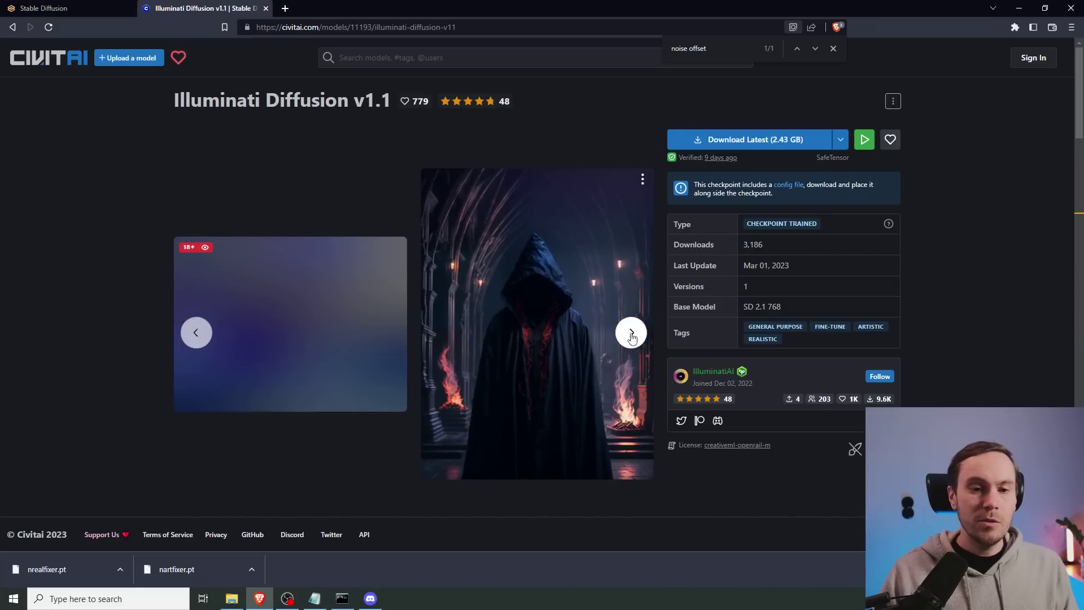
pyautogui.click(632, 335)
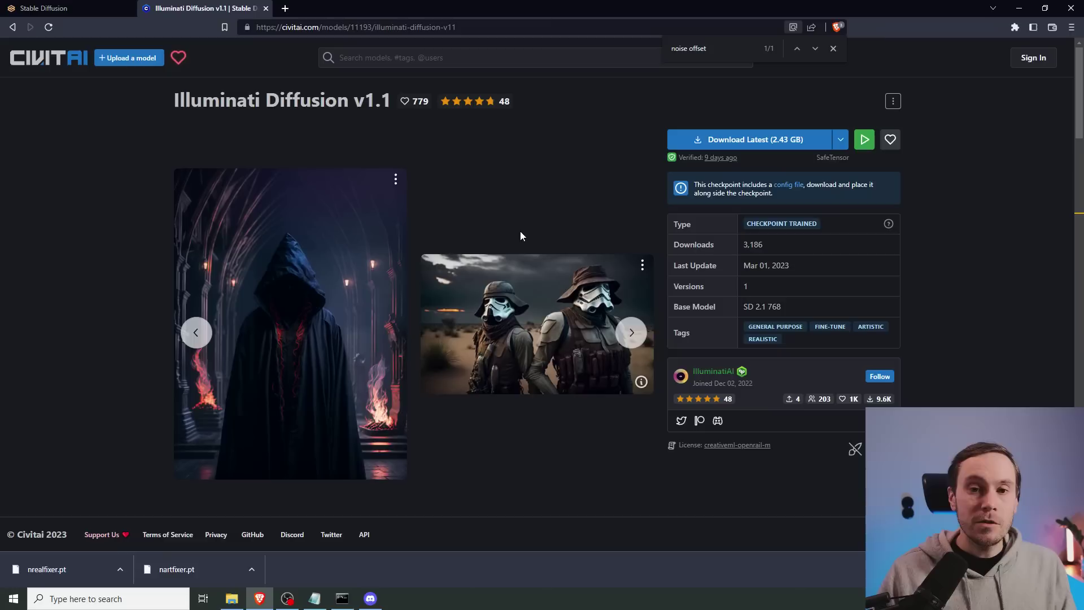
pyautogui.click(1072, 570)
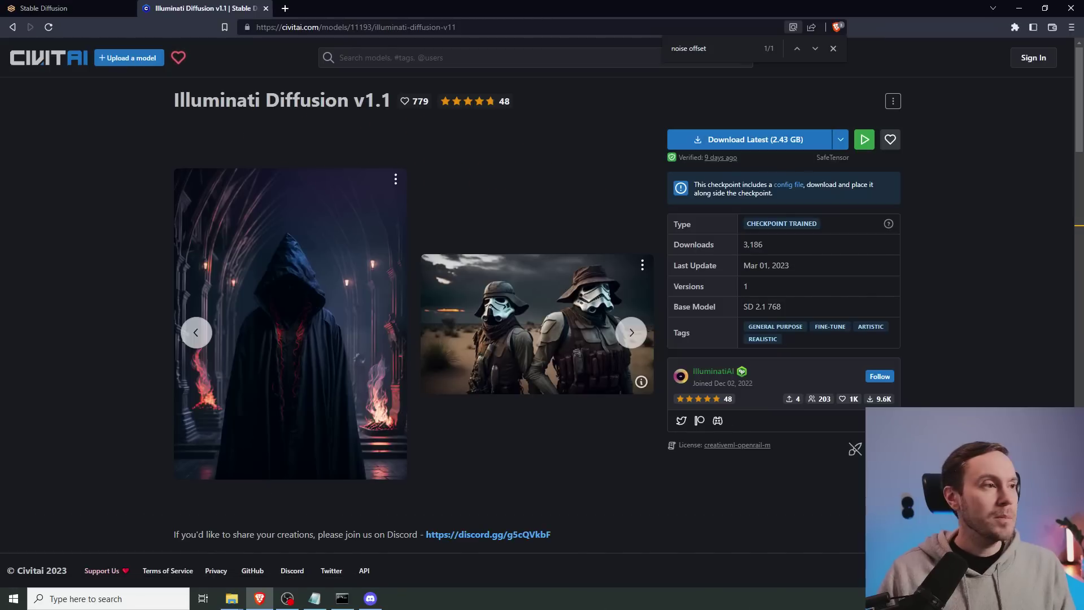
# Step: Check the Illuminati Diffusion checkpoint and the nartfixer, nfixer, nrealfixer embeddings in File Explorer against Civitai's embed notes
pyautogui.click(232, 598)
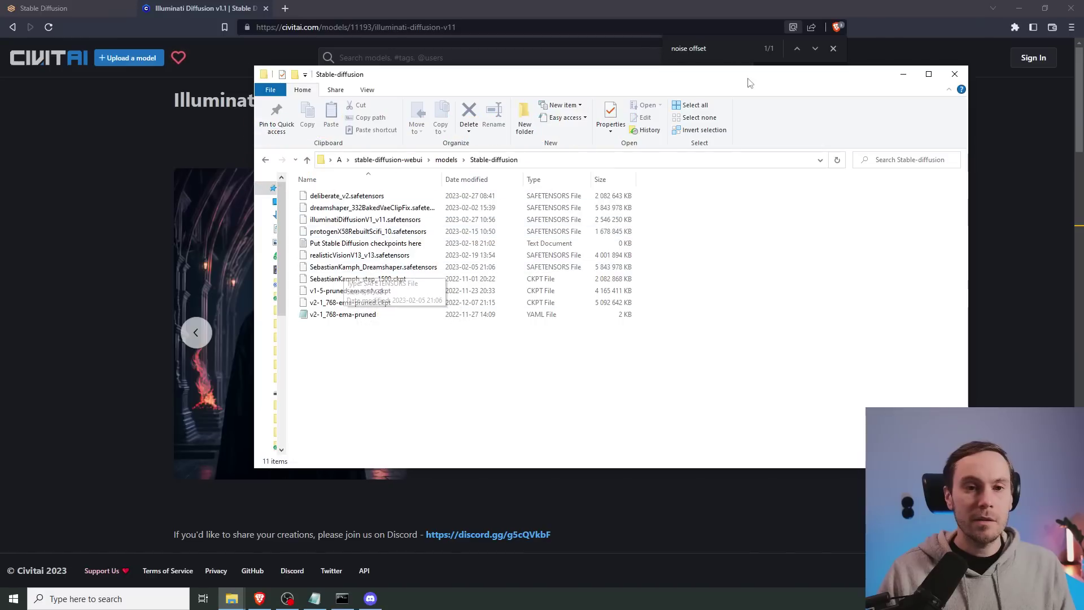
pyautogui.click(79, 283)
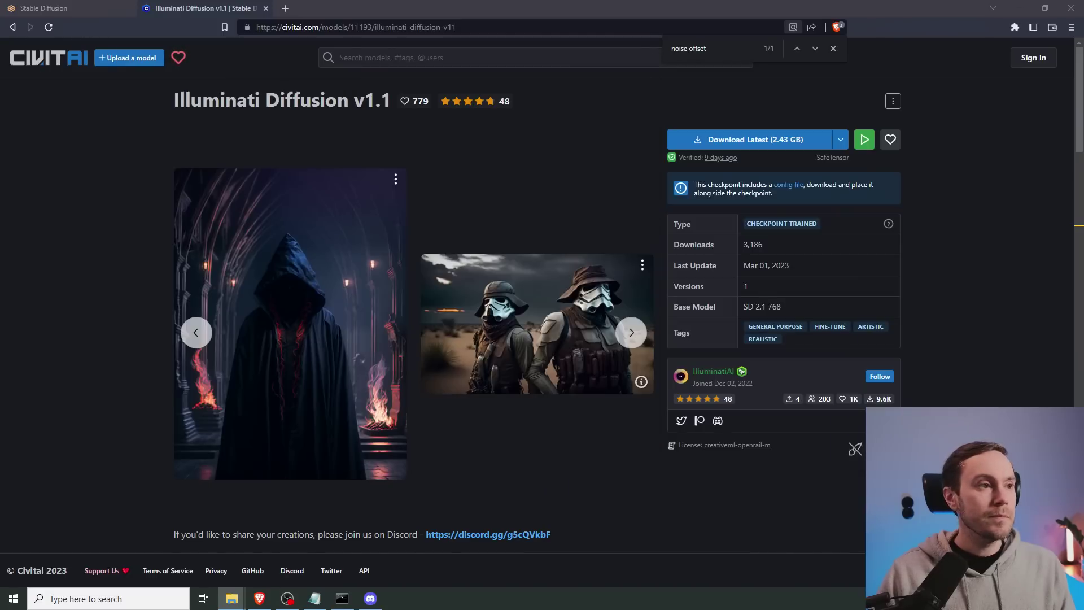
pyautogui.scroll(-5, 133, 282)
pyautogui.scroll(-2, 133, 281)
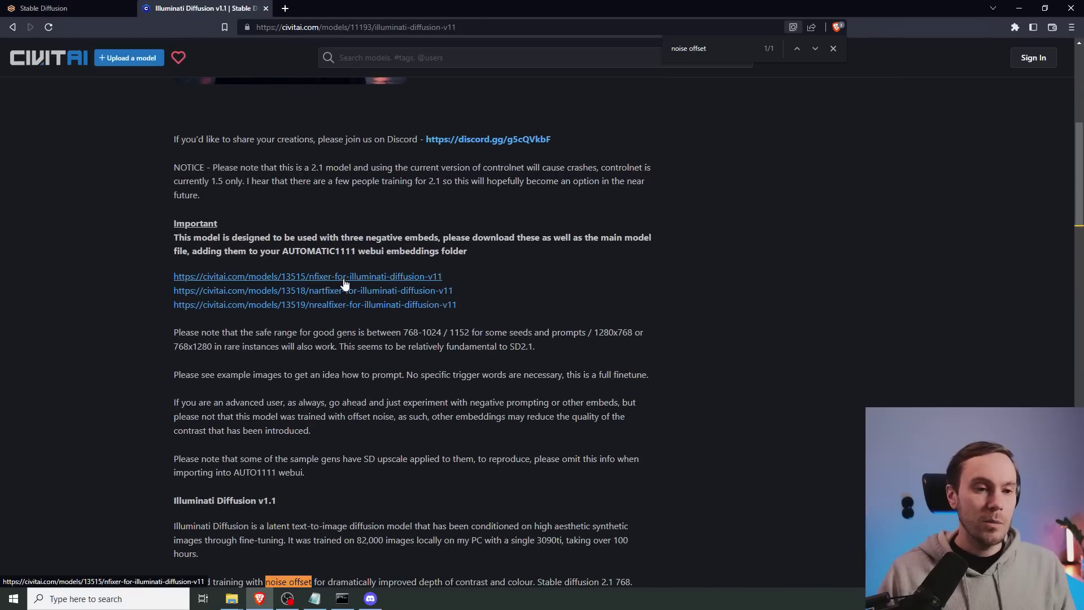
pyautogui.hotkey('alt', 'Tab')
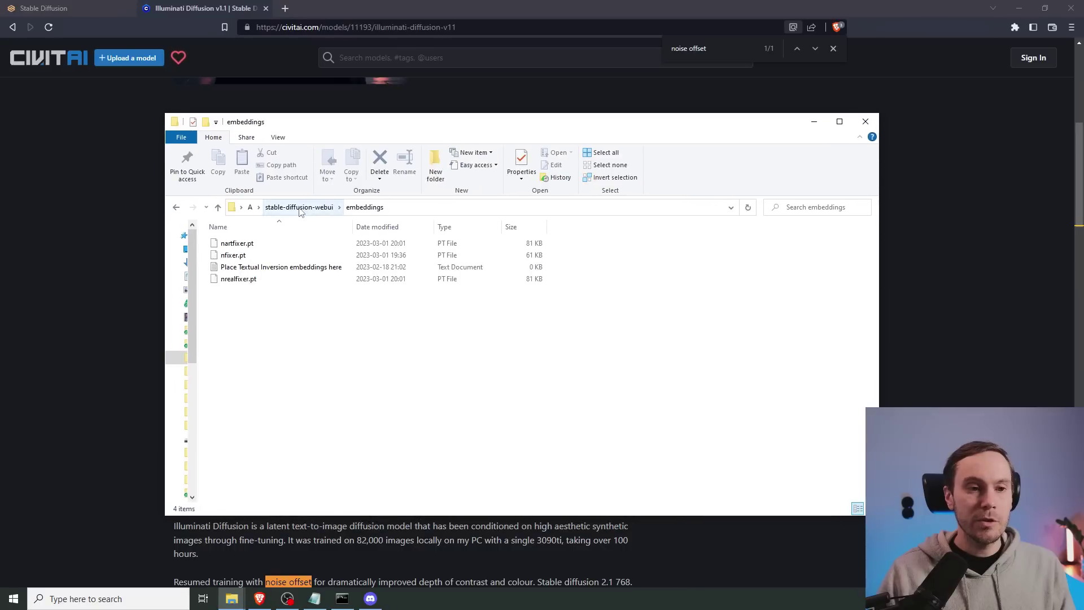
pyautogui.hotkey('alt', 'Tab')
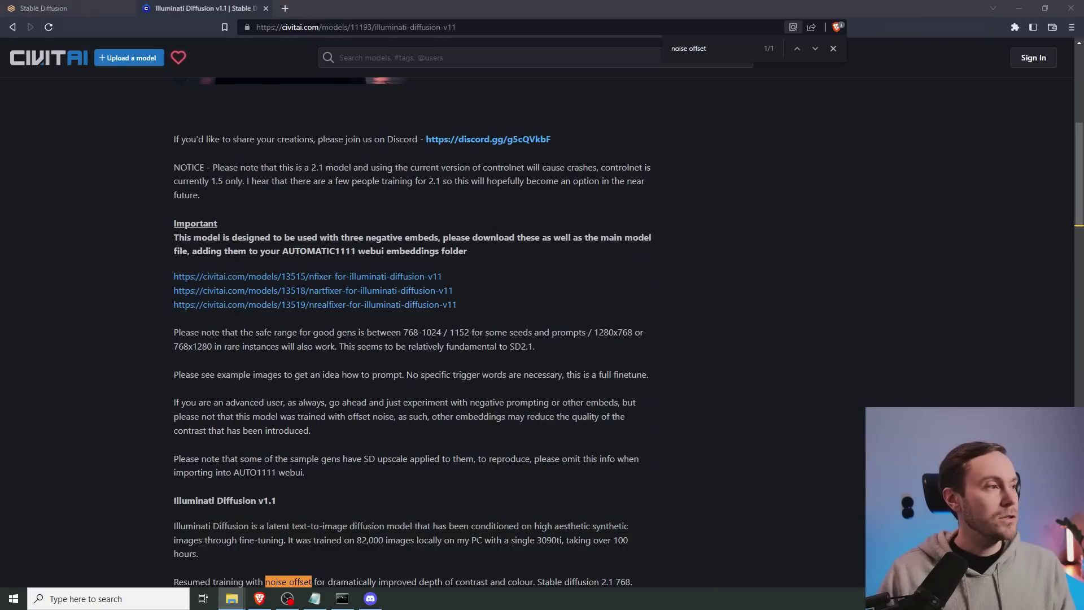
# Step: Enter 'nrealfixer, nfixer' as the negative prompt and paste the neon 50s-diner woman prompt
pyautogui.click(86, 7)
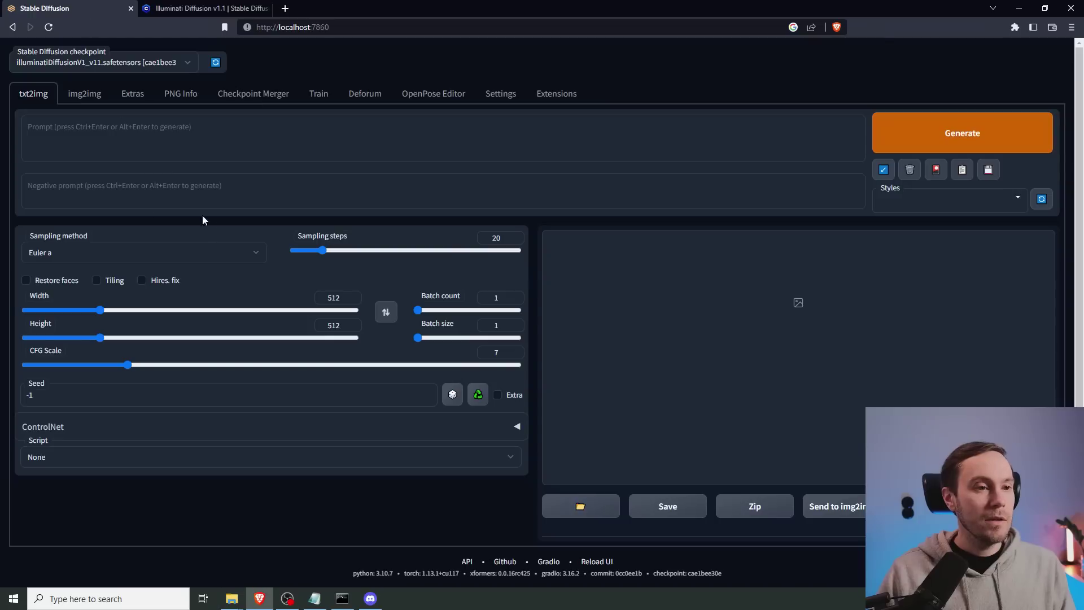
pyautogui.click(110, 193)
pyautogui.write('nrealfixer')
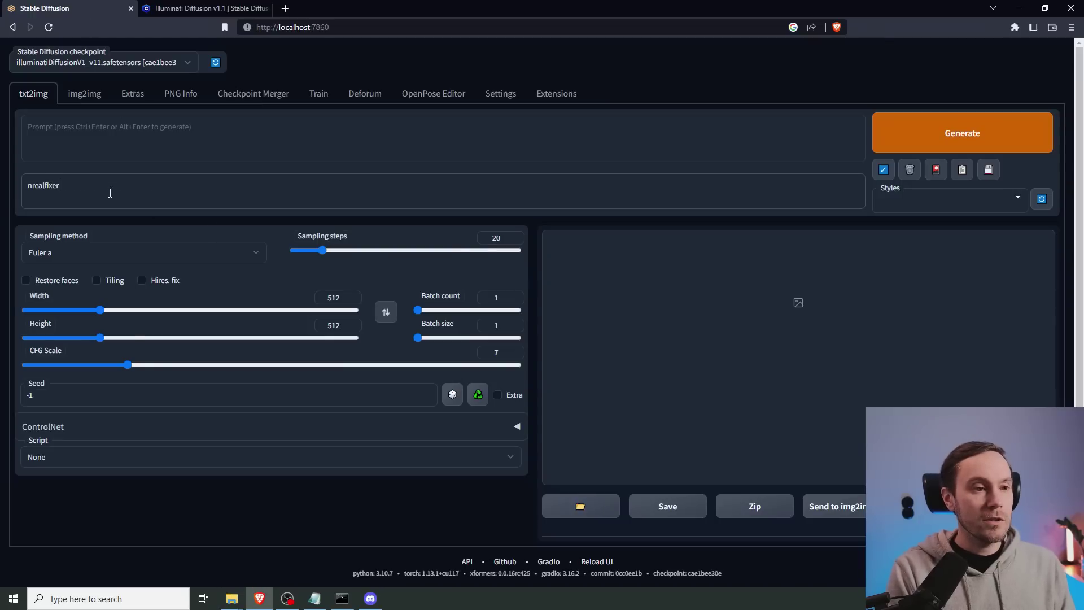
pyautogui.write(', nfixer')
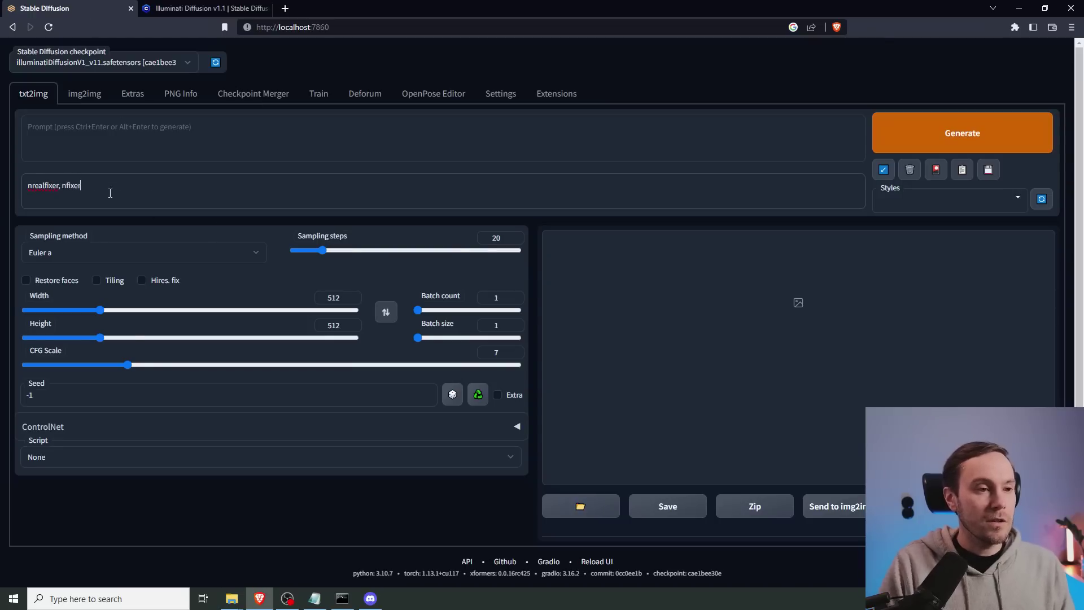
pyautogui.click(148, 128)
pyautogui.hotkey('ctrl', 'v')
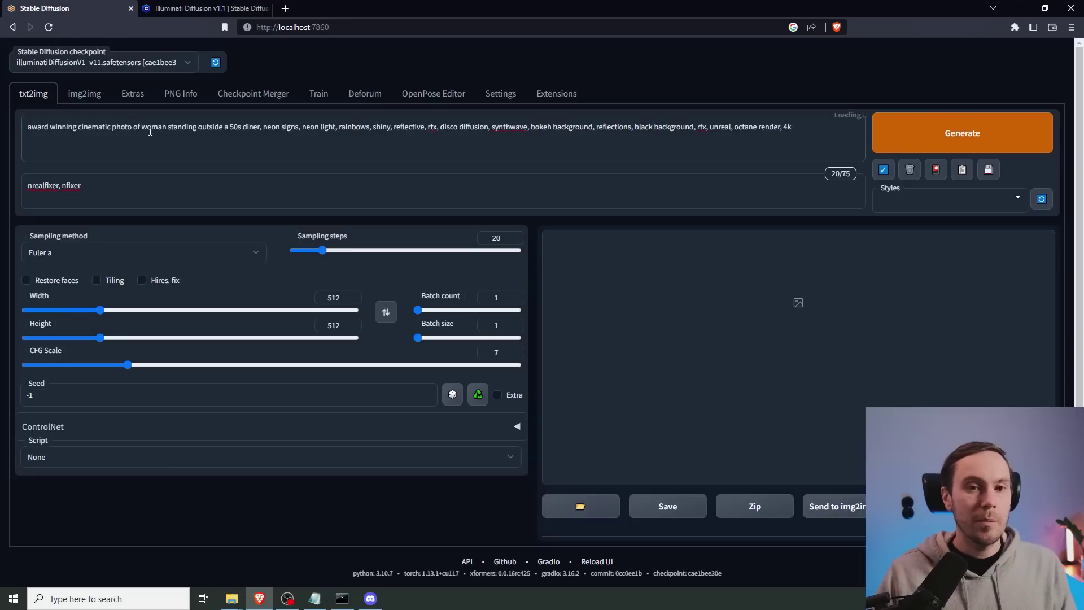
# Step: Page the Civitai gallery back to the neon-woman example and read its generation data
pyautogui.click(203, 8)
pyautogui.scroll(8, 445, 333)
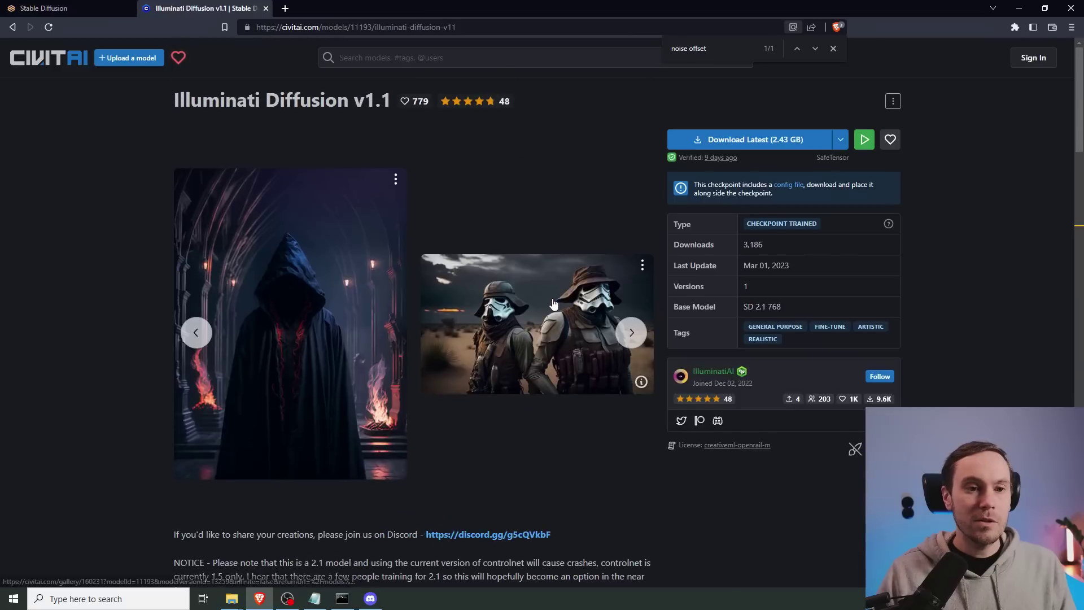
pyautogui.click(198, 332)
pyautogui.click(198, 333)
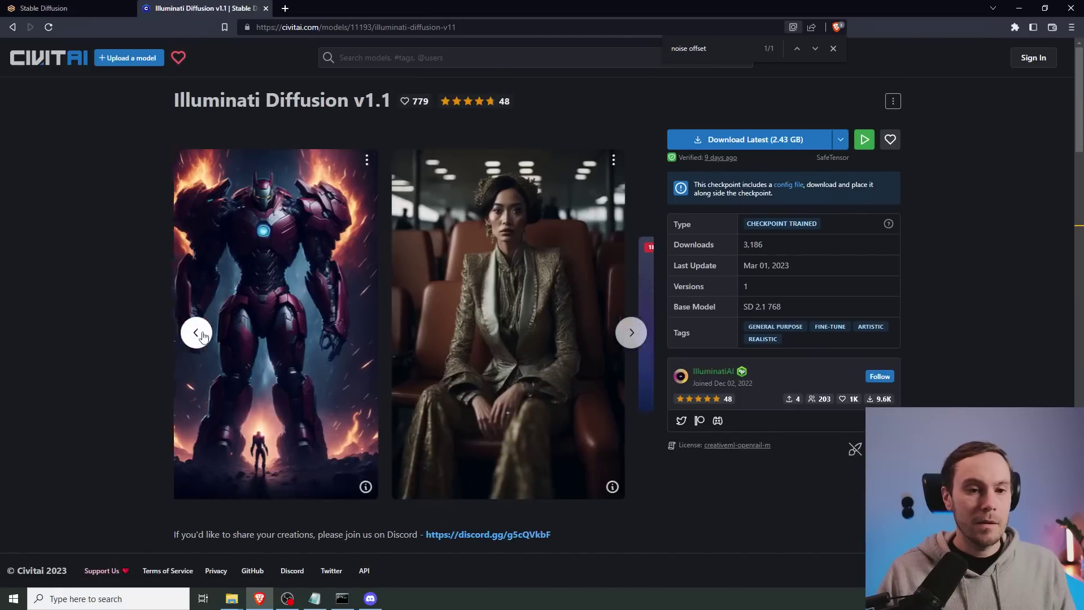
pyautogui.click(204, 334)
pyautogui.click(203, 334)
pyautogui.click(203, 334)
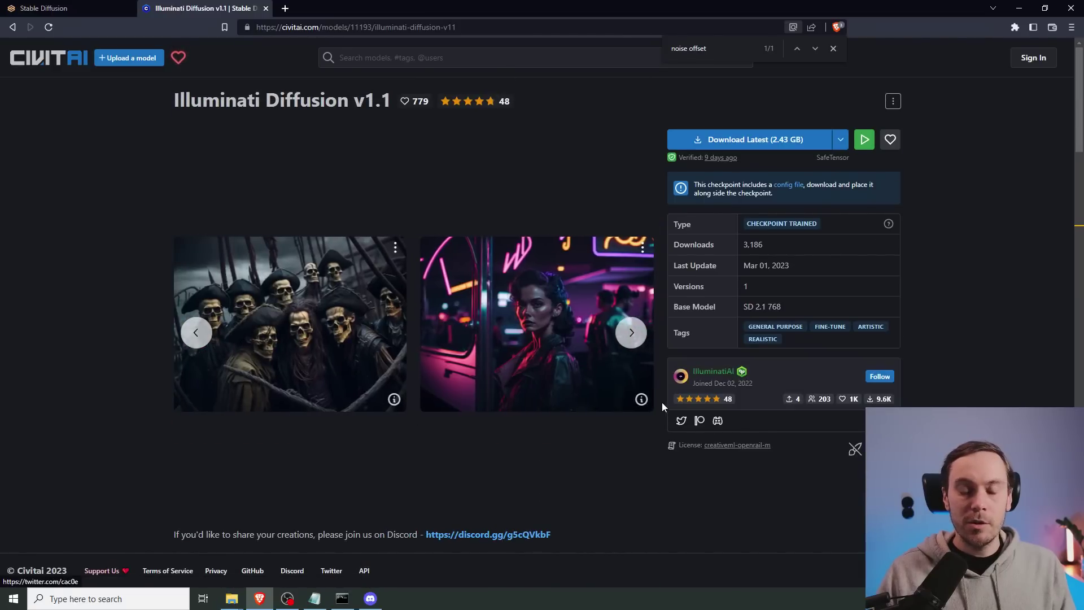
pyautogui.click(643, 402)
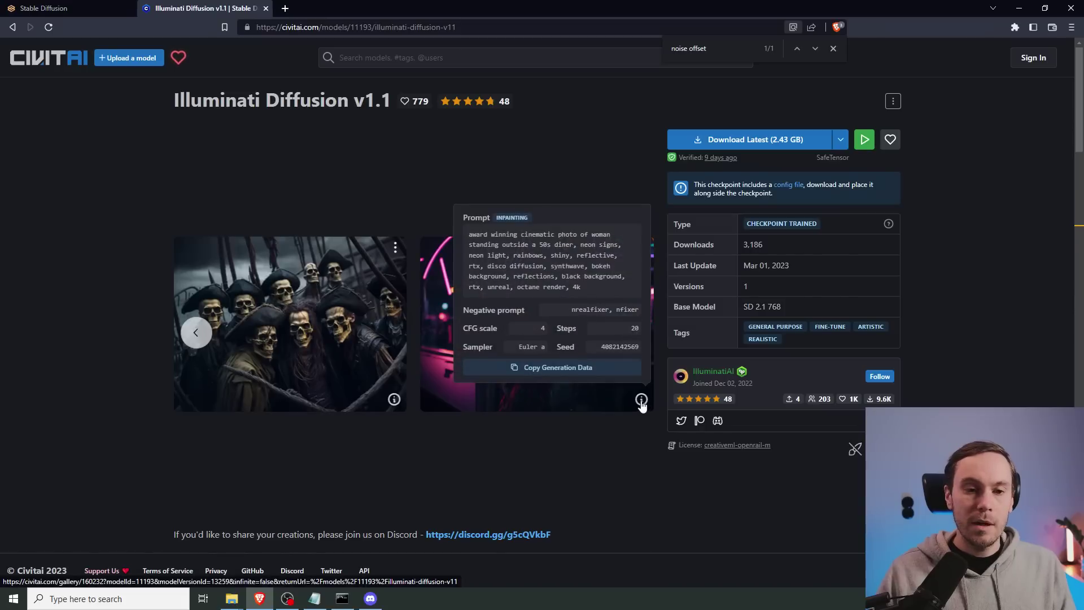
pyautogui.click(57, 8)
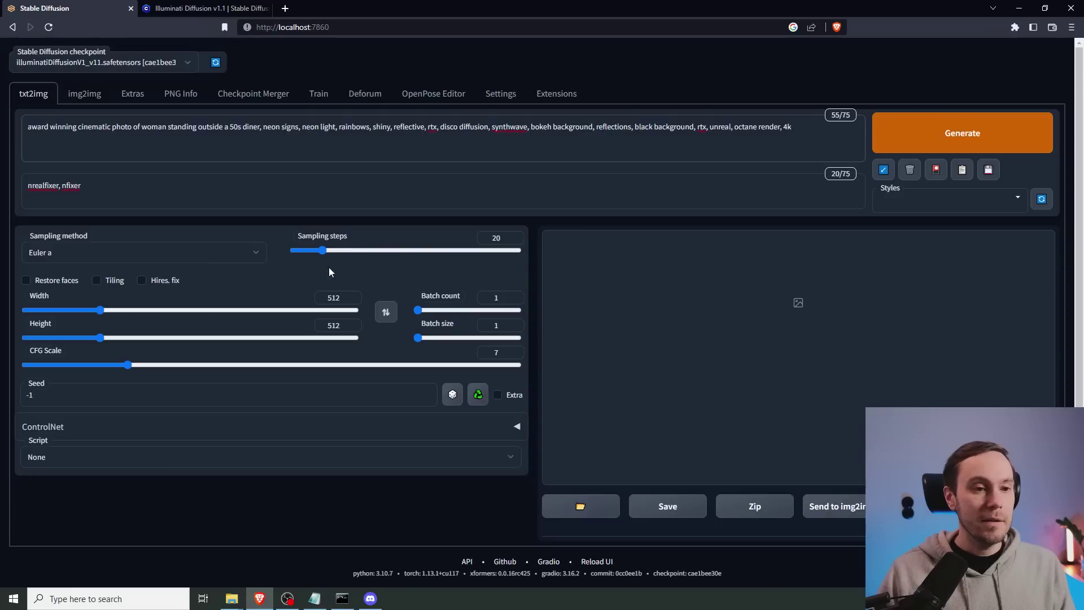
# Step: Set sampling steps to 25 and the image size to 768×1024
pyautogui.moveTo(322, 250); pyautogui.dragTo(330, 250)
pyautogui.doubleClick(333, 297)
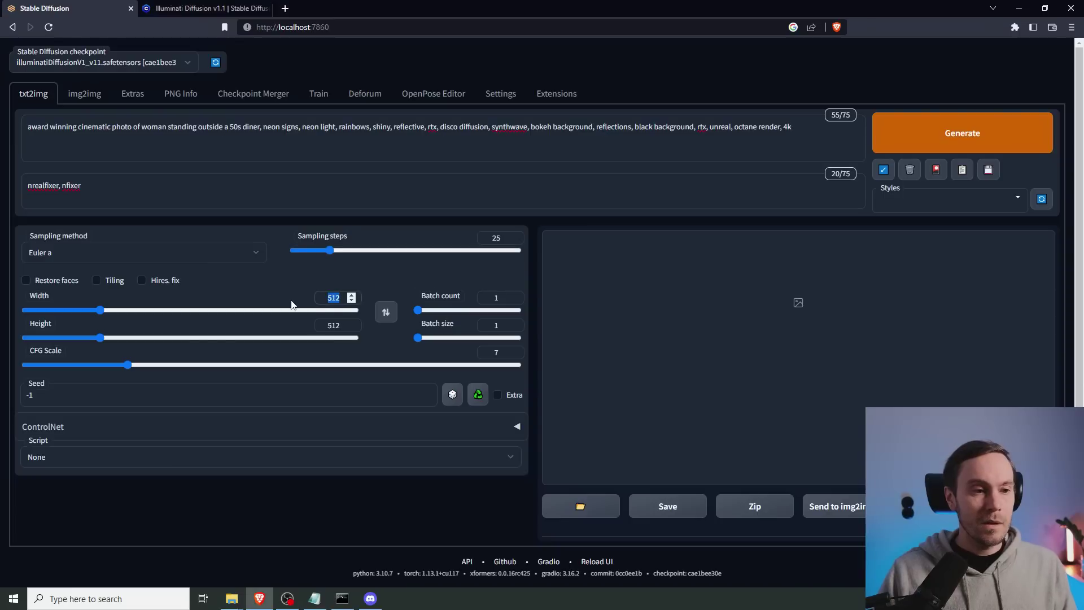
pyautogui.write('768')
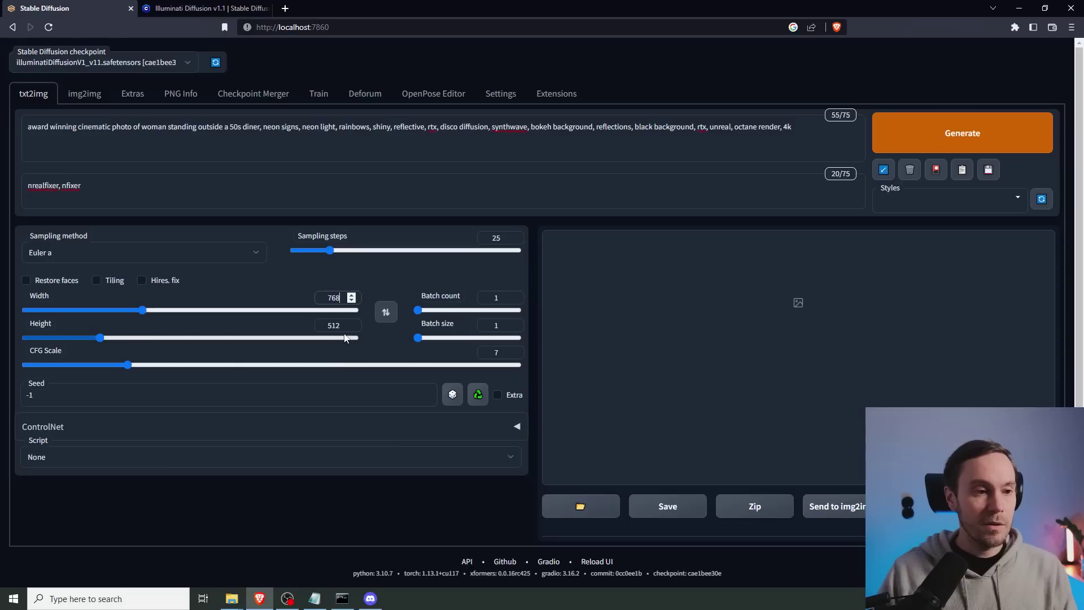
pyautogui.doubleClick(337, 326)
pyautogui.write('768')
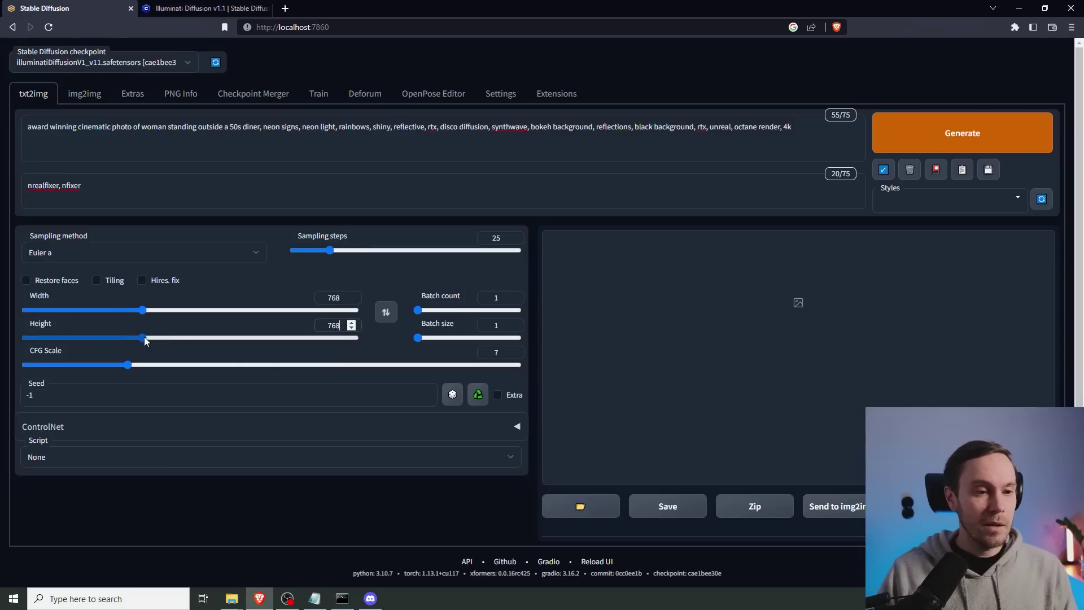
pyautogui.press('BackSpace')
pyautogui.press('BackSpace')
pyautogui.press('BackSpace')
pyautogui.write('1024')
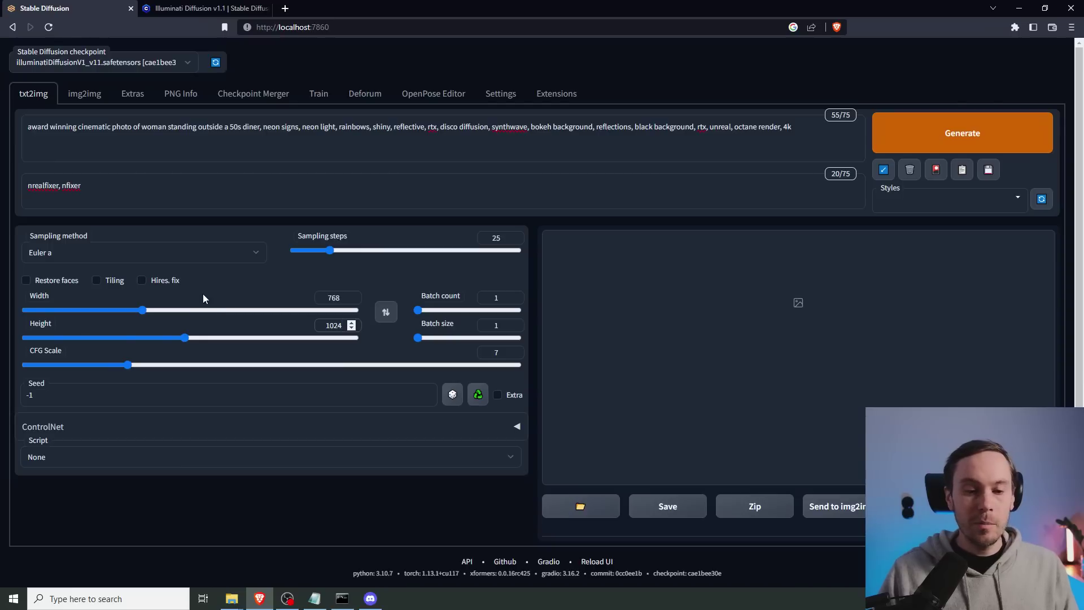
# Step: Paste the man-and-dog prompt and generate a batch of 10 images
pyautogui.click(52, 128)
pyautogui.hotkey('ctrl', 'a')
pyautogui.hotkey('ctrl', 'v')
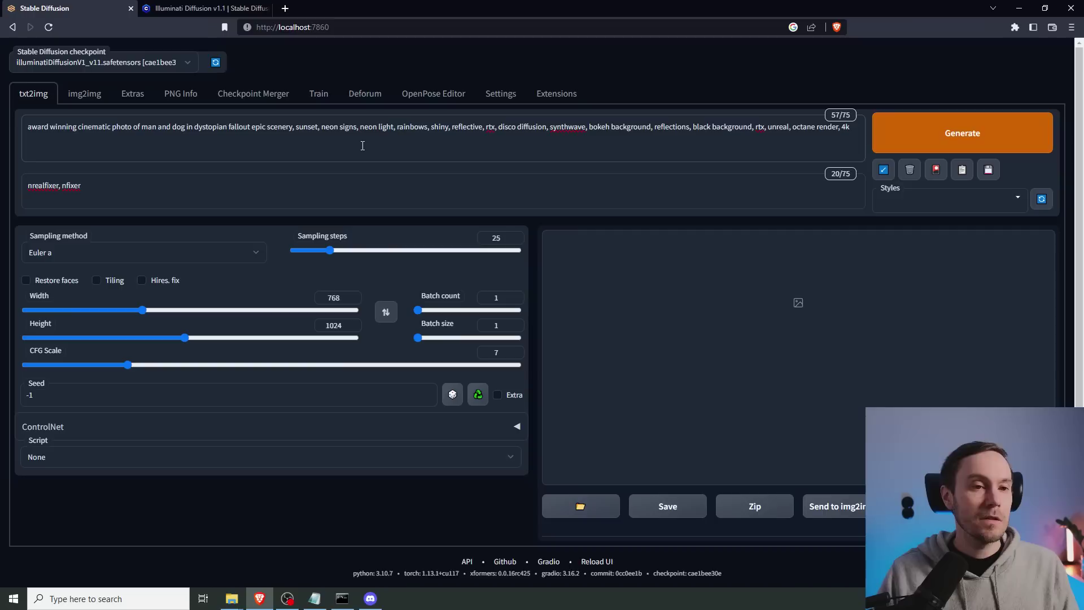
pyautogui.moveTo(418, 310); pyautogui.dragTo(428, 312)
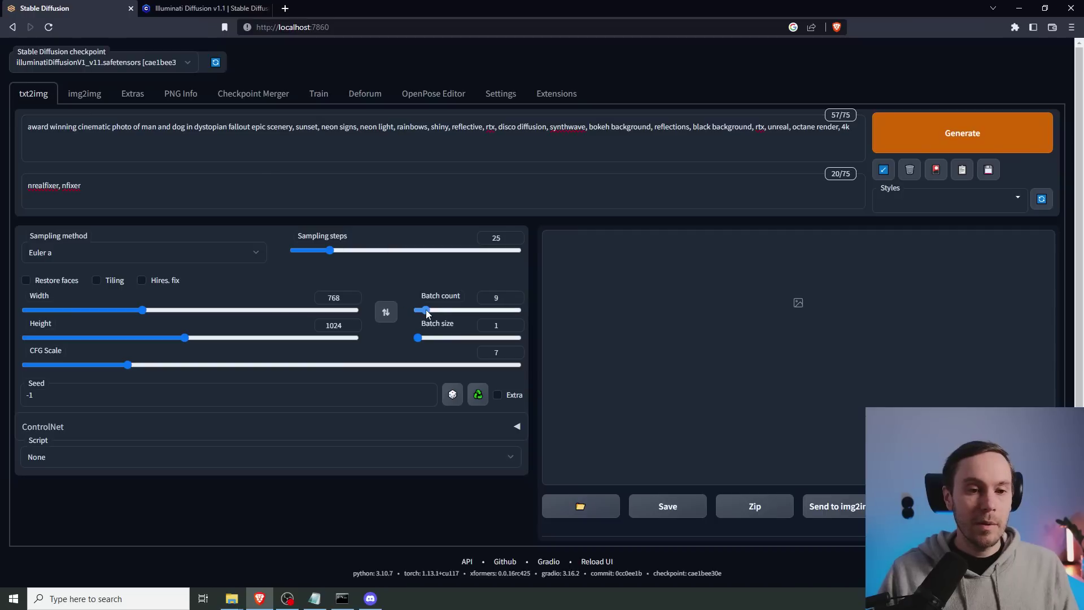
pyautogui.click(932, 136)
# Step: View the finished ten-image man-and-dog grid full screen, then close it
pyautogui.scroll(-1, 477, 464)
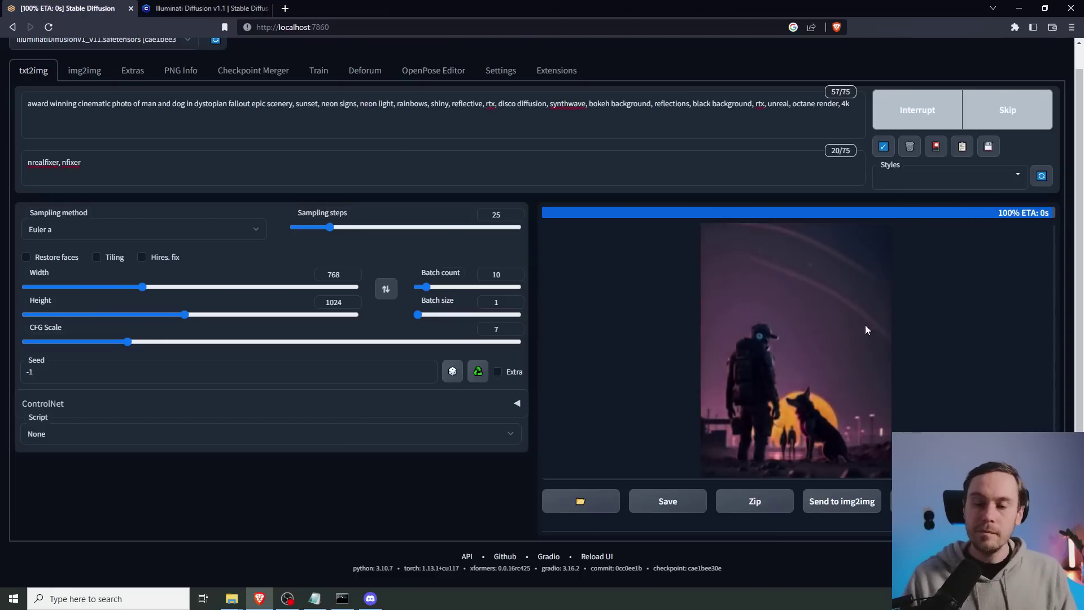
pyautogui.click(634, 269)
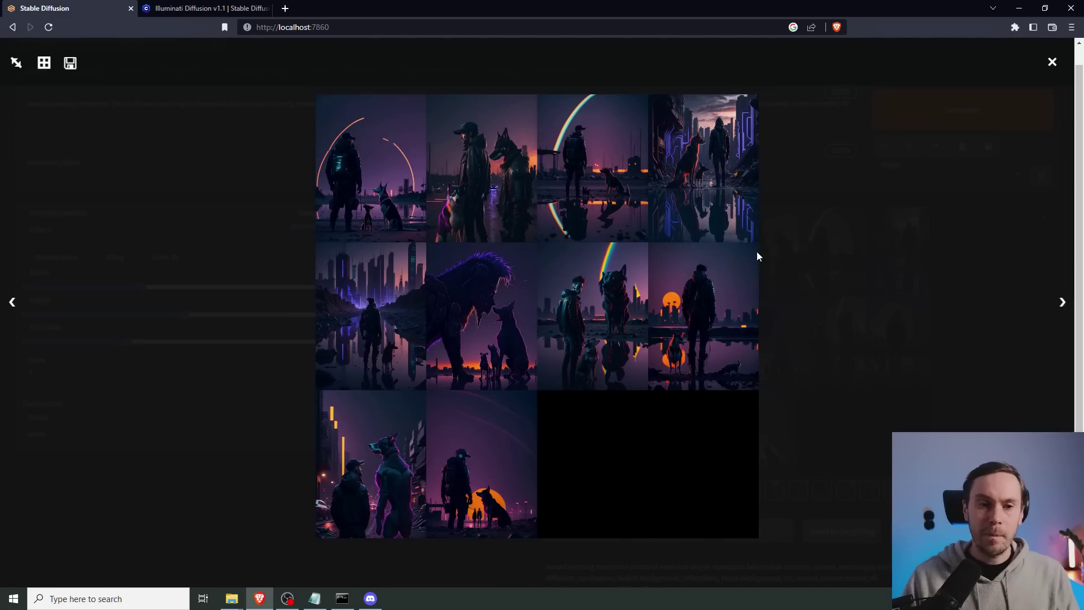
pyautogui.click(757, 252)
# Step: Swap width and height to landscape and generate a new man-and-dog batch
pyautogui.doubleClick(344, 302)
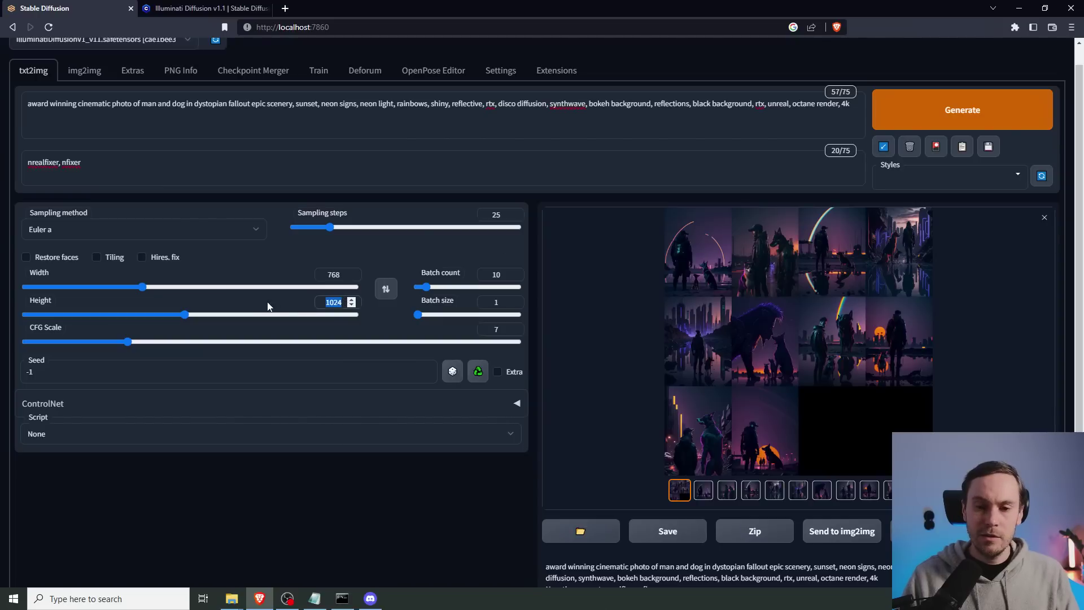
pyautogui.click(386, 289)
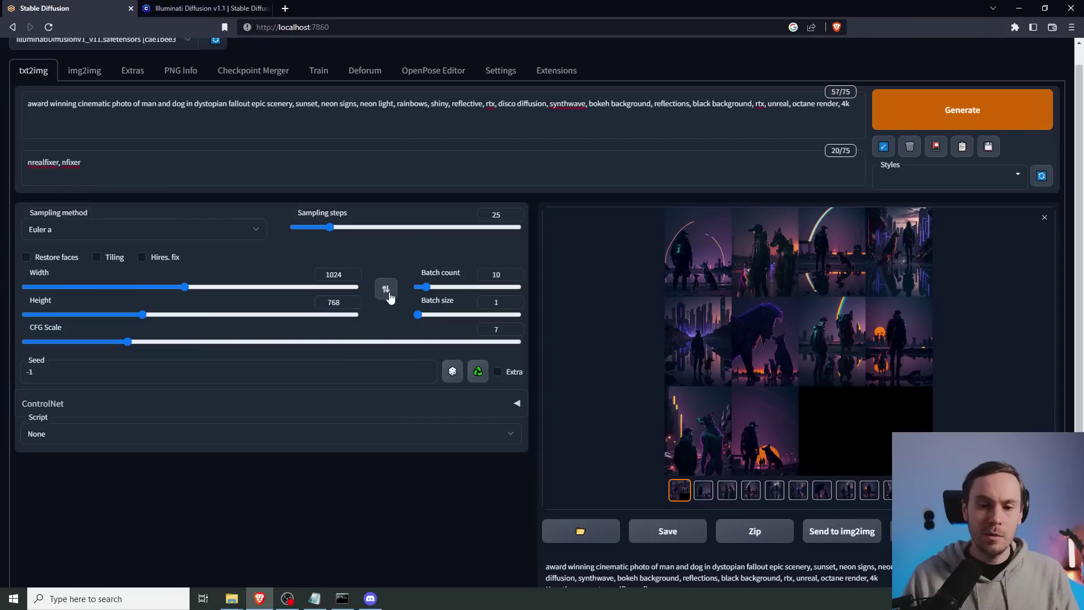
pyautogui.click(941, 118)
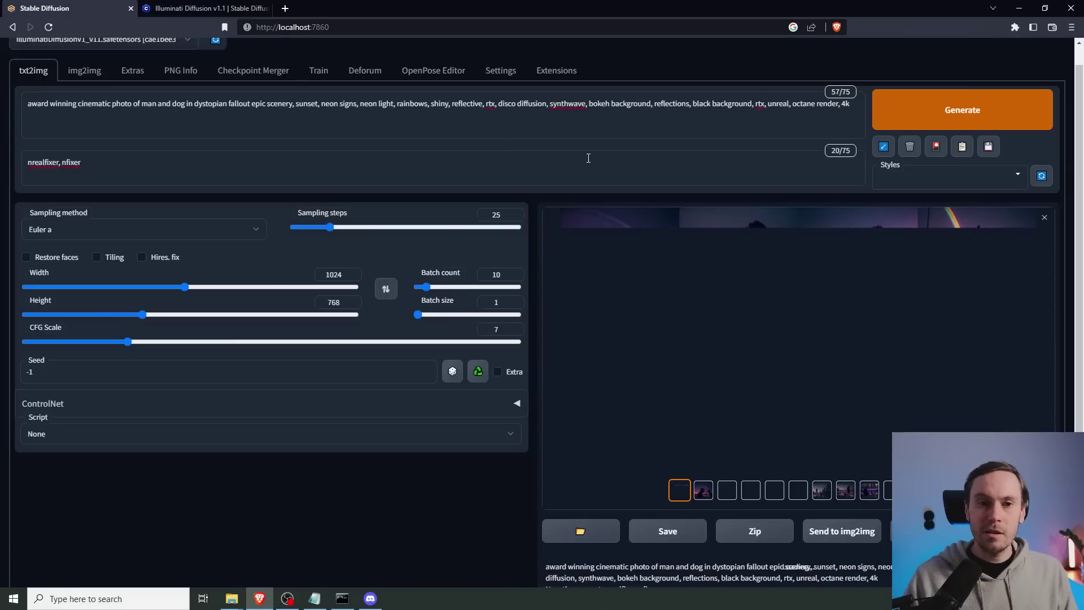
# Step: Inspect the enlarged result grid, then select the sixth image with the neon sign
pyautogui.click(697, 280)
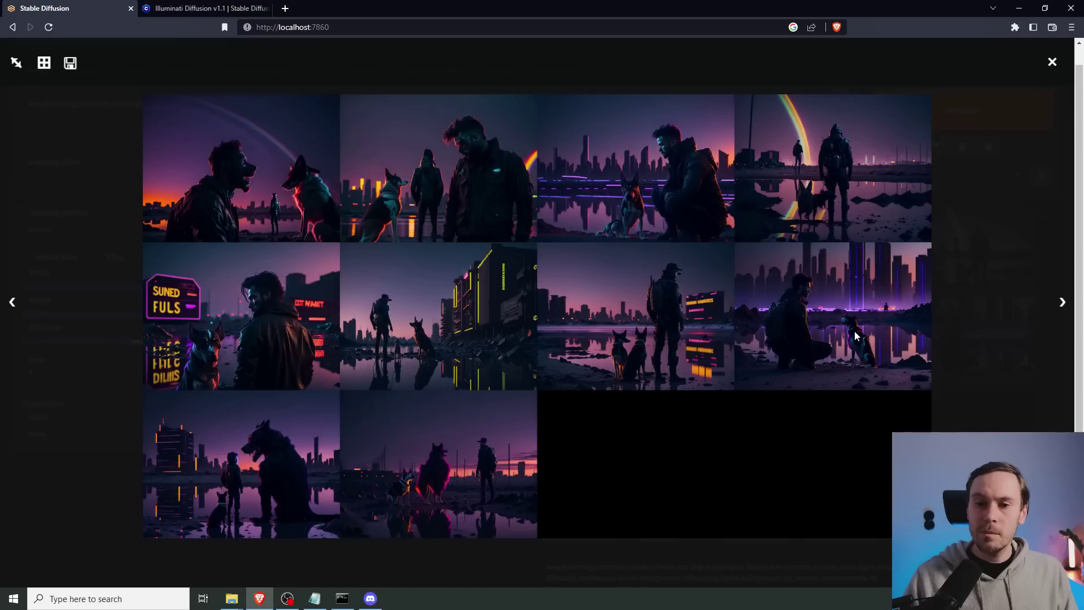
pyautogui.click(1019, 85)
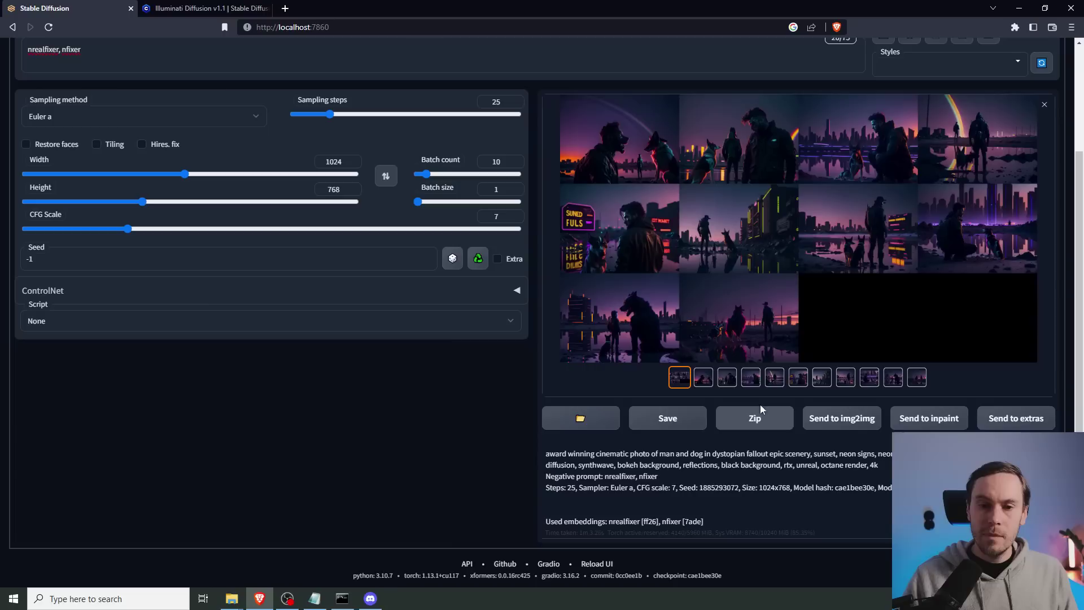
pyautogui.click(826, 383)
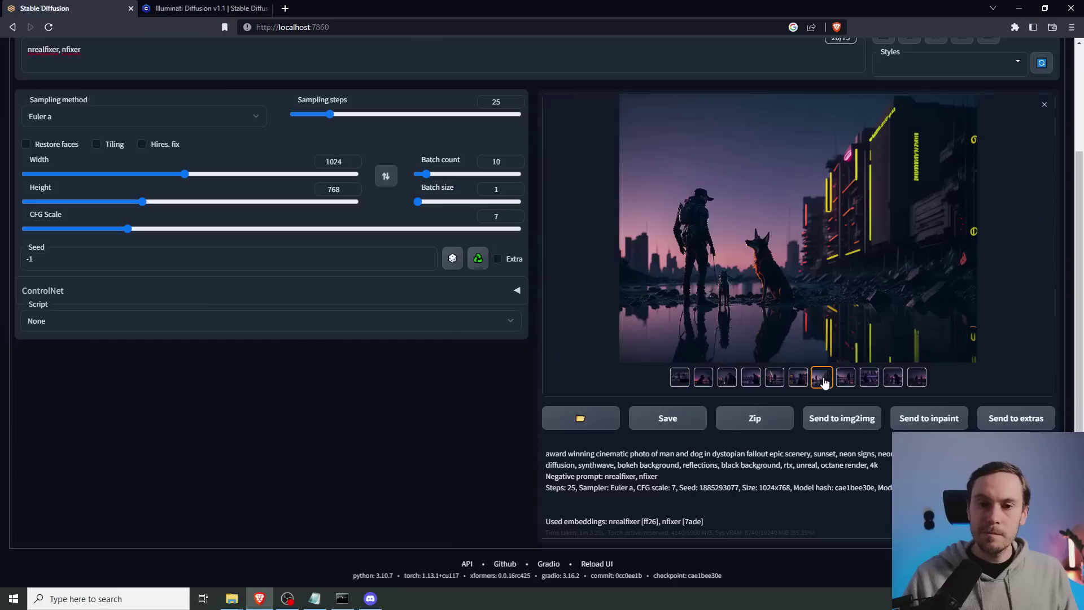
pyautogui.click(799, 382)
pyautogui.scroll(1, 799, 344)
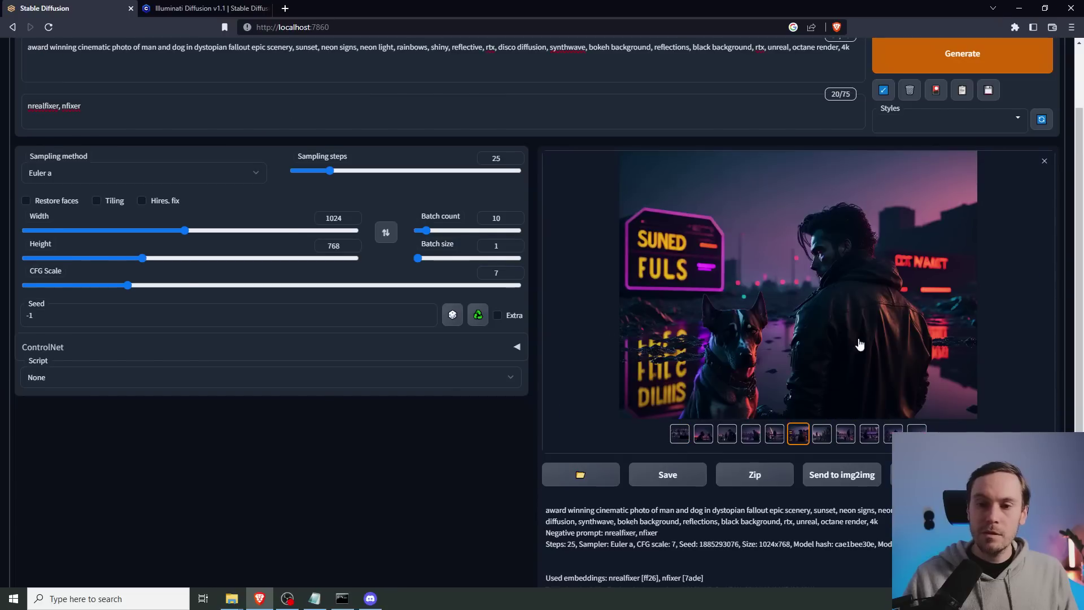
# Step: Send the neon-sign image to img2img with DPM++ SDE Karras, 35 steps, 1920×1080
pyautogui.click(822, 485)
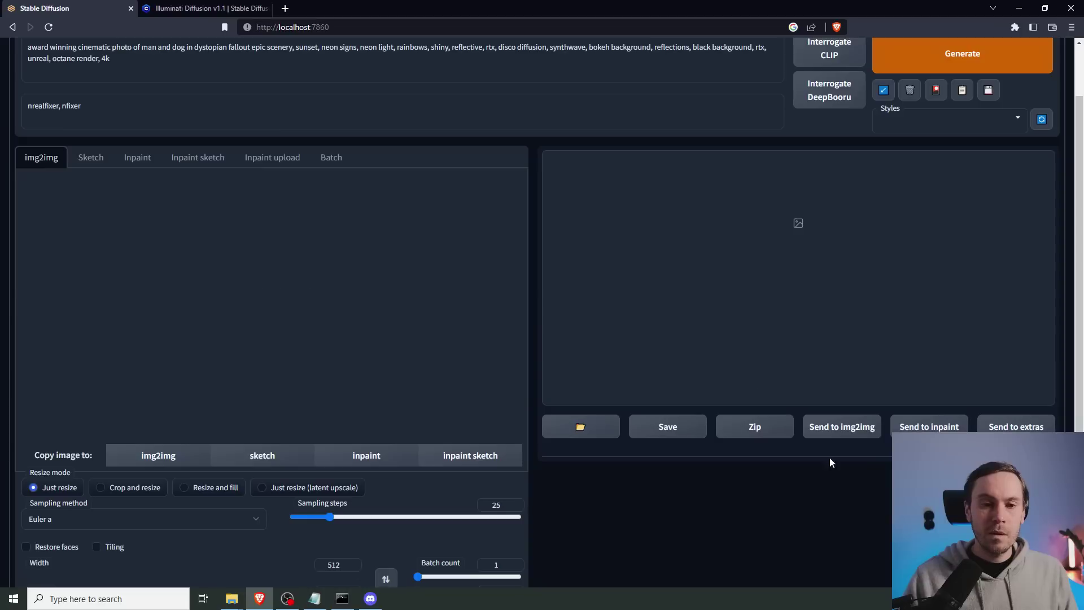
pyautogui.scroll(-3, 745, 368)
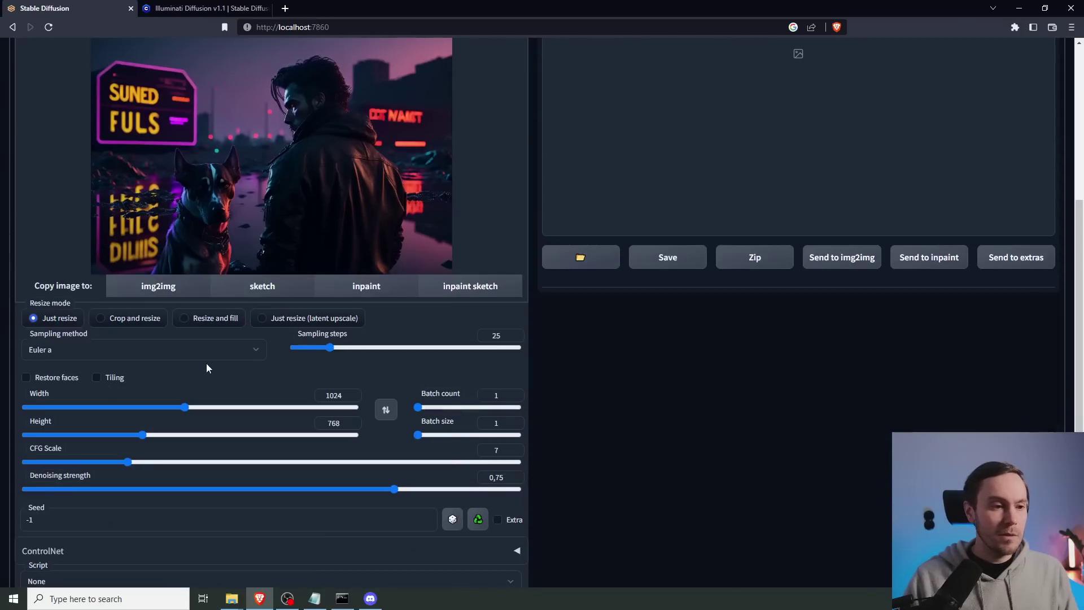
pyautogui.click(248, 349)
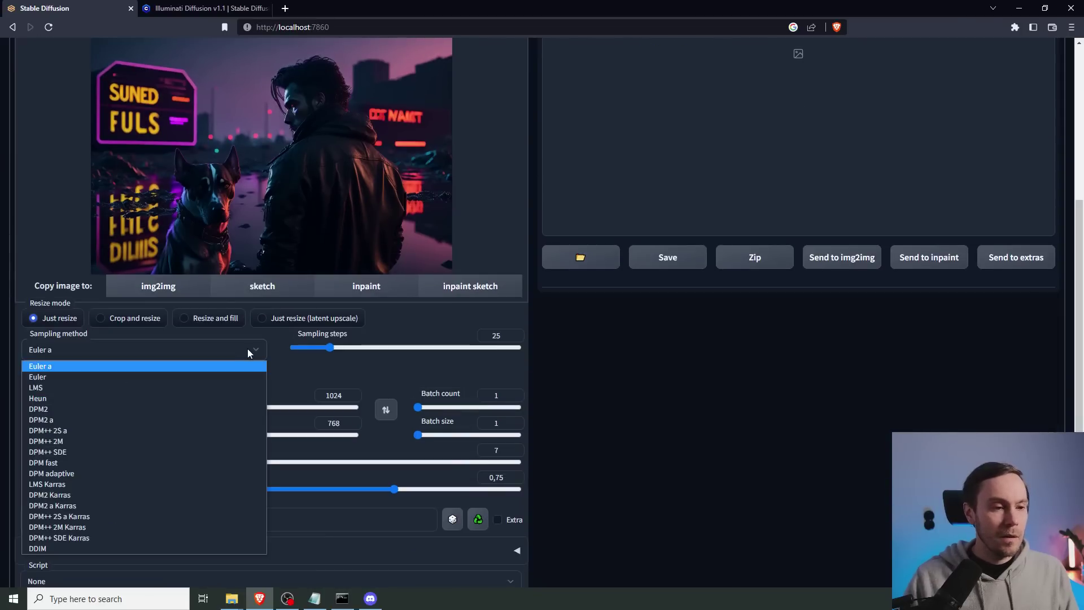
pyautogui.click(120, 537)
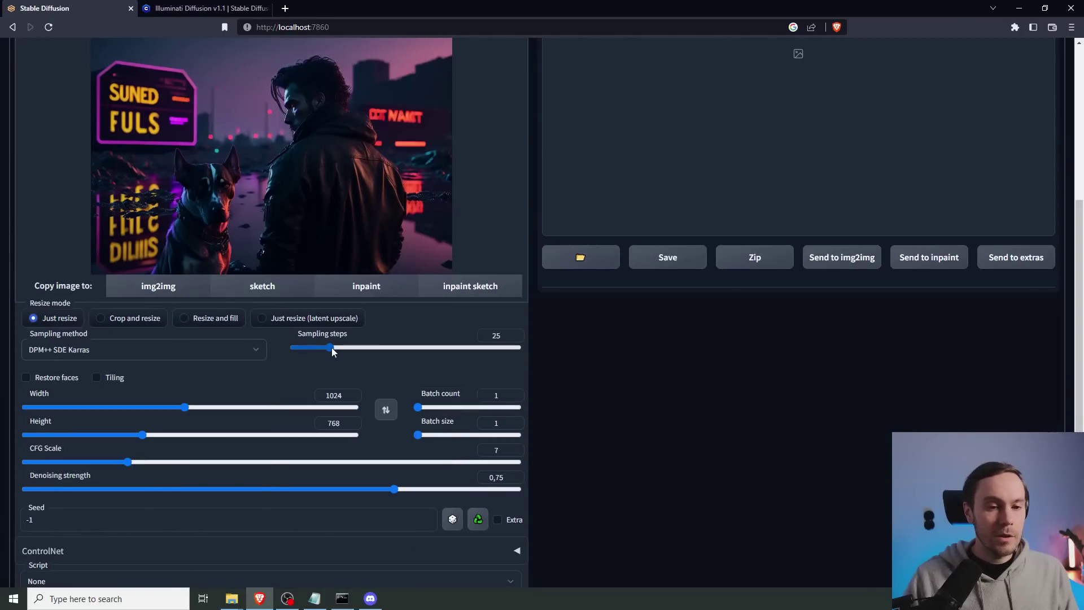
pyautogui.moveTo(331, 348); pyautogui.dragTo(345, 348)
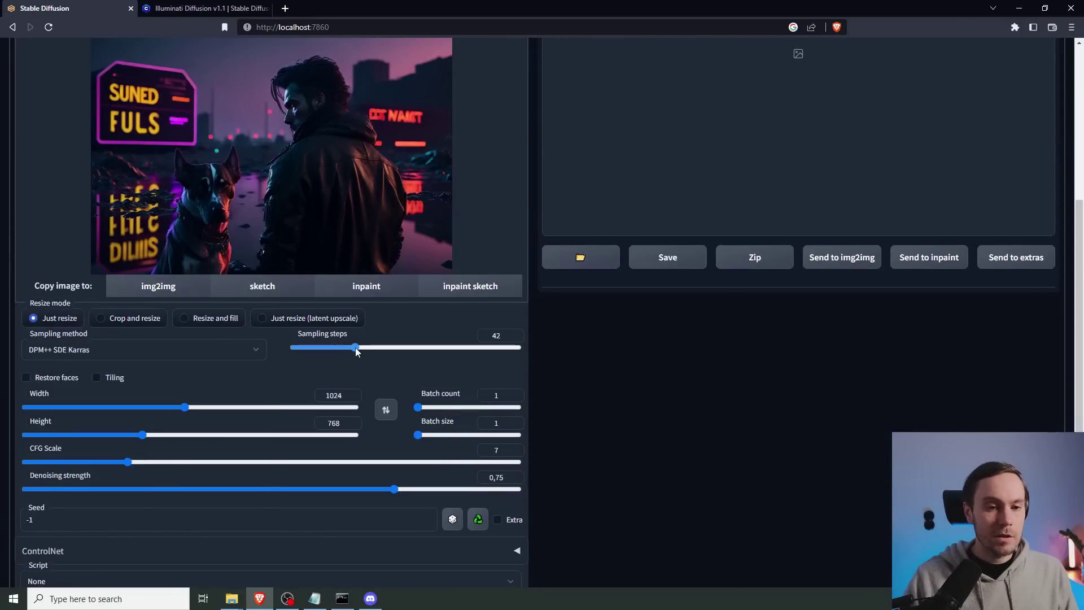
pyautogui.doubleClick(338, 394)
pyautogui.write('1920')
pyautogui.press('Tab')
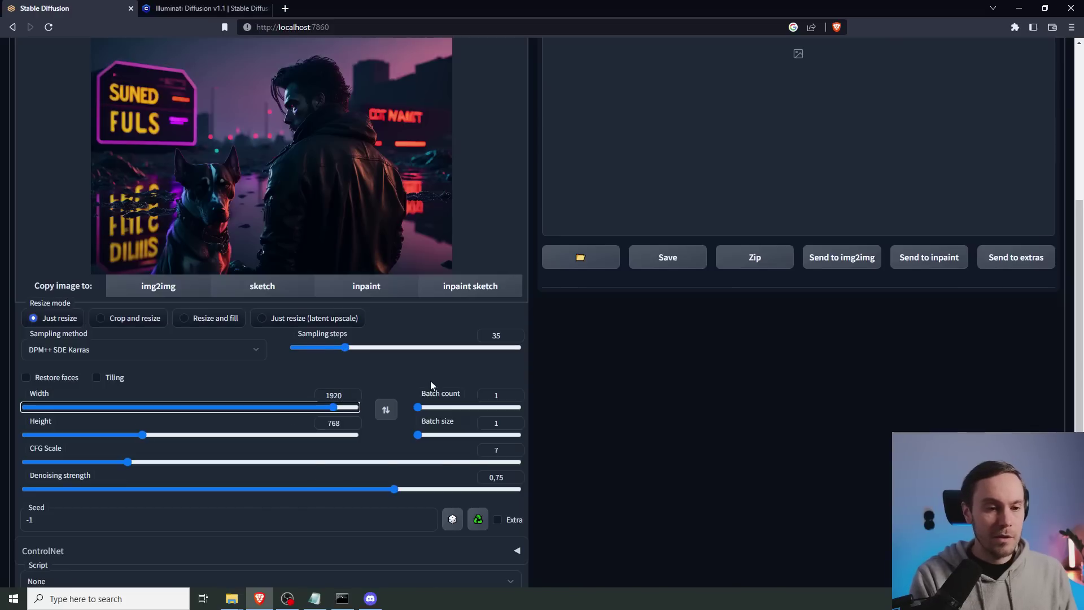
pyautogui.press('Tab')
pyautogui.write('1080')
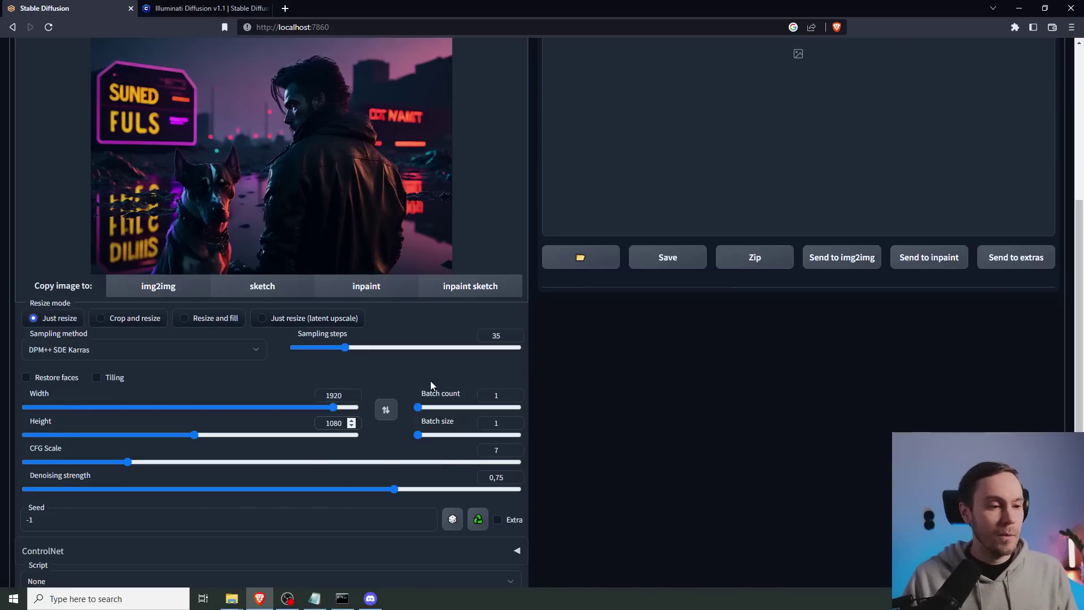
# Step: Set denoising strength to 0.7 and batch count to 2, then generate
pyautogui.moveTo(395, 489); pyautogui.dragTo(320, 489)
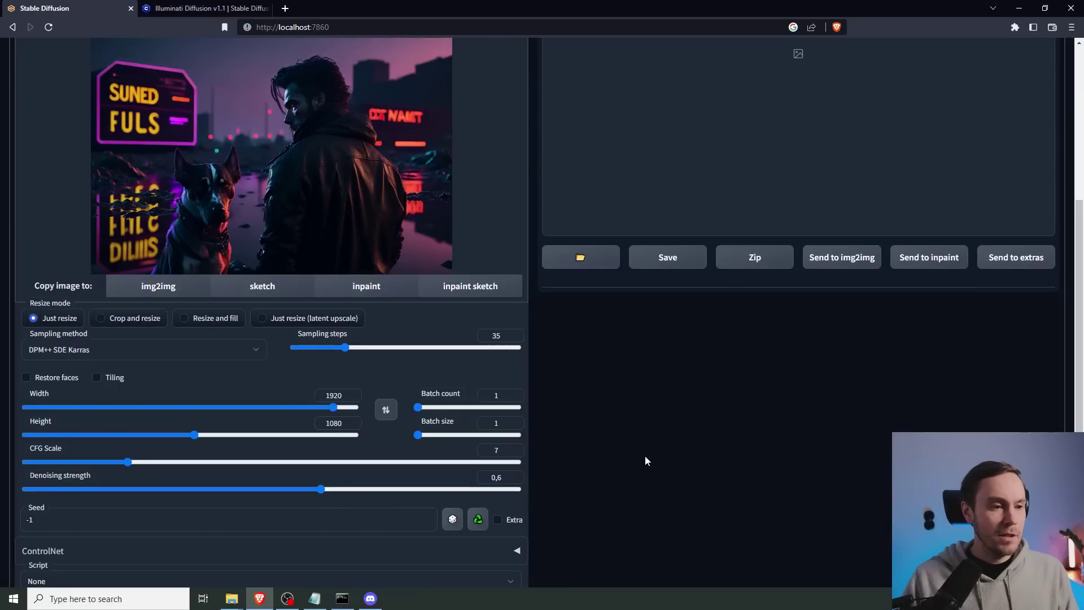
pyautogui.scroll(1, 645, 456)
pyautogui.moveTo(418, 463); pyautogui.dragTo(421, 467)
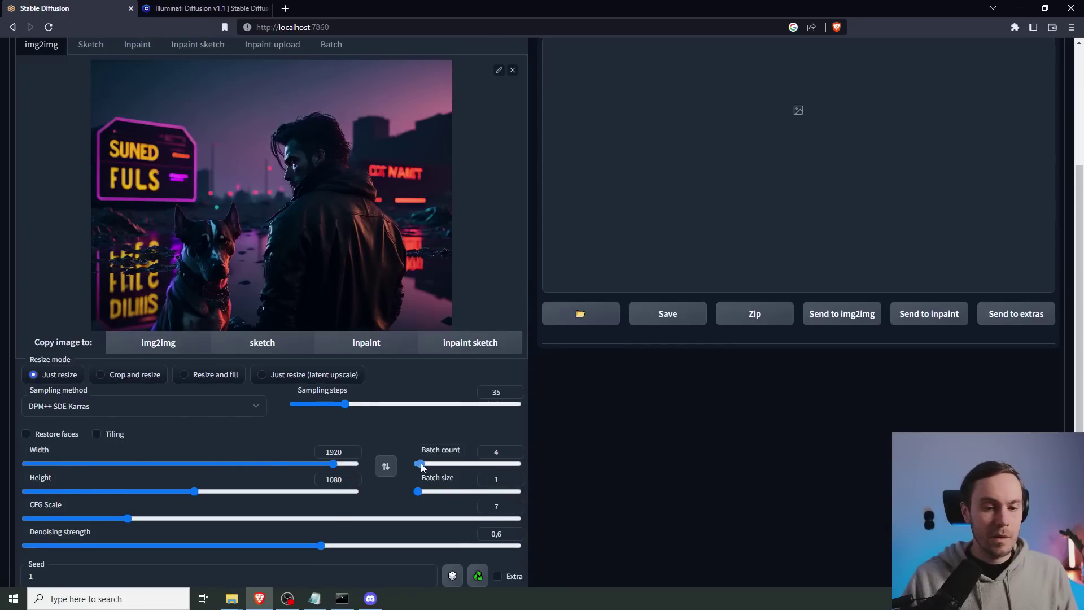
pyautogui.scroll(-2, 625, 468)
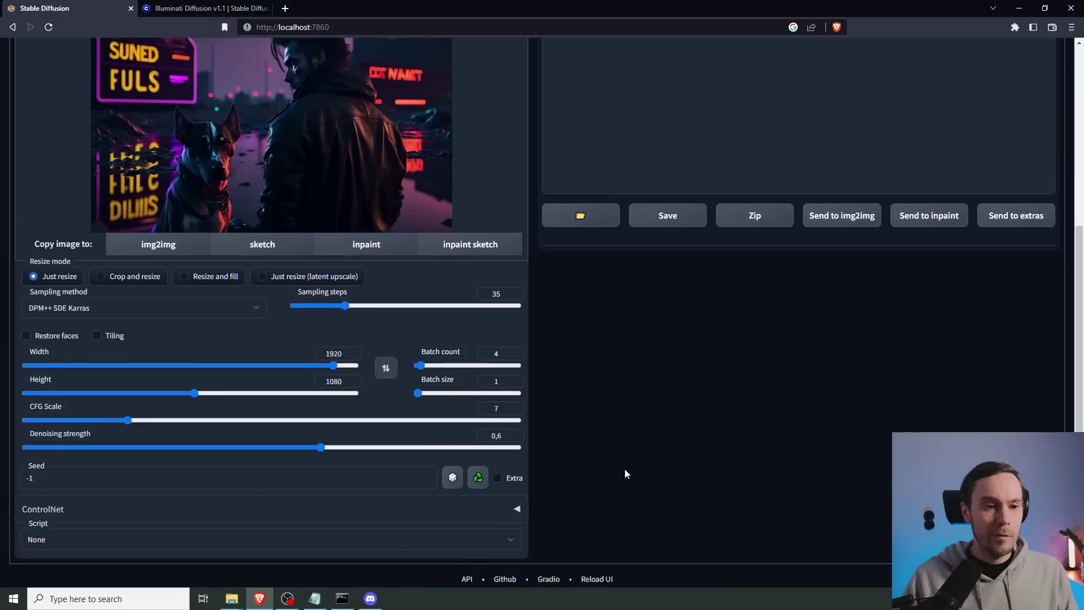
pyautogui.click(418, 342)
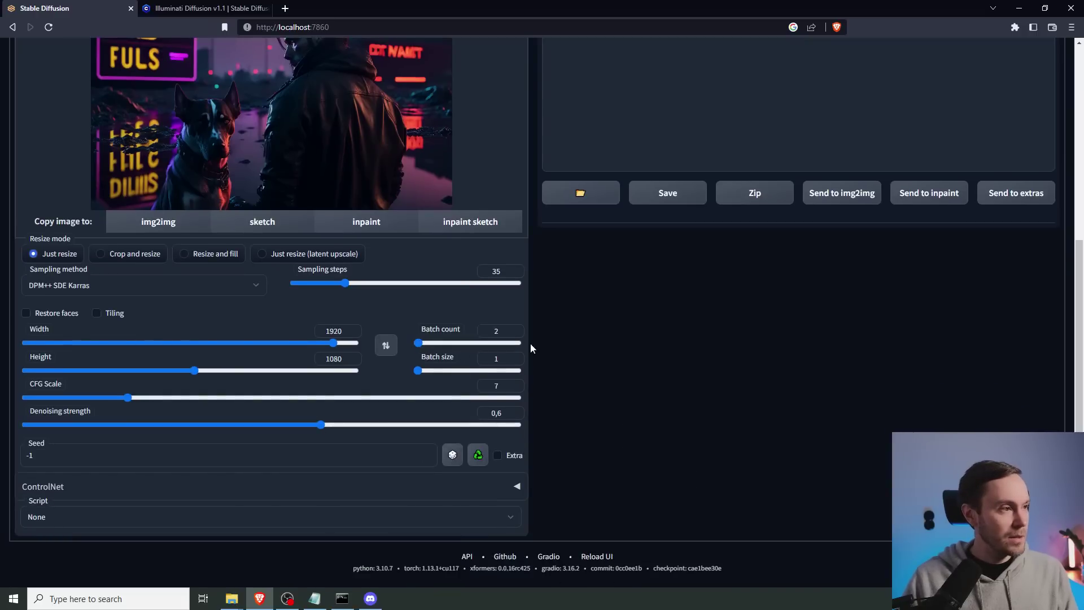
pyautogui.moveTo(323, 425); pyautogui.dragTo(368, 423)
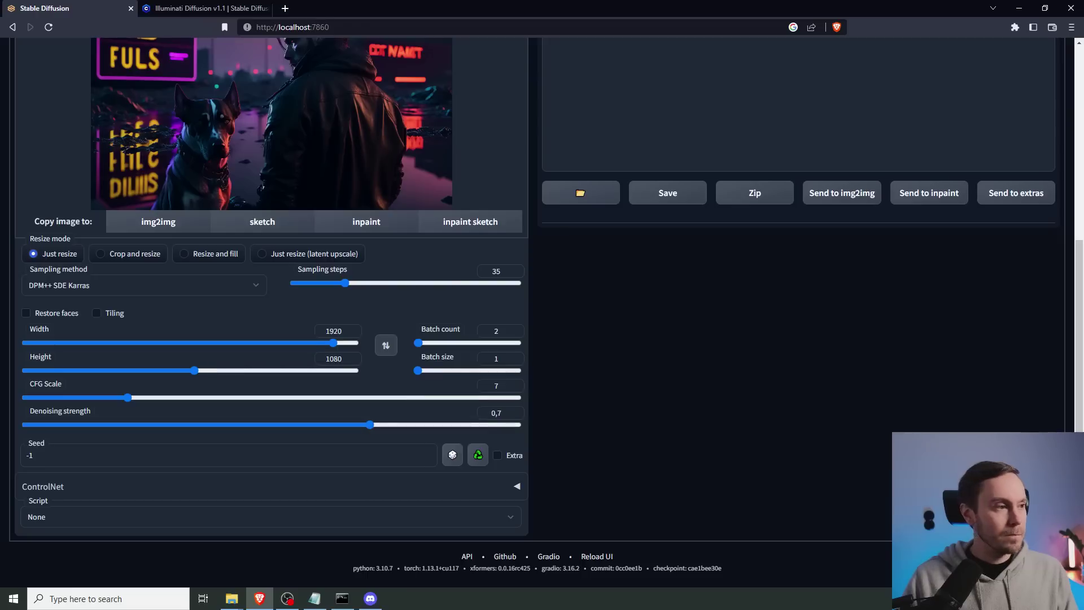
pyautogui.scroll(4, 926, 56)
pyautogui.click(926, 57)
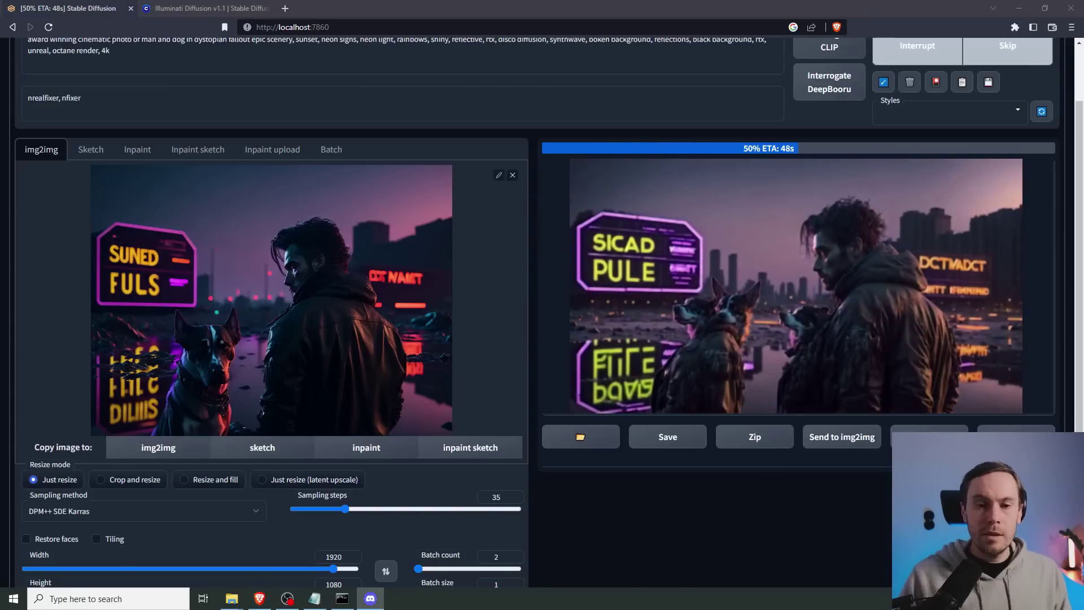
# Step: Scroll Discord's #challenges channel and enlarge the teddy-bear girl and foggy street images
pyautogui.click(371, 599)
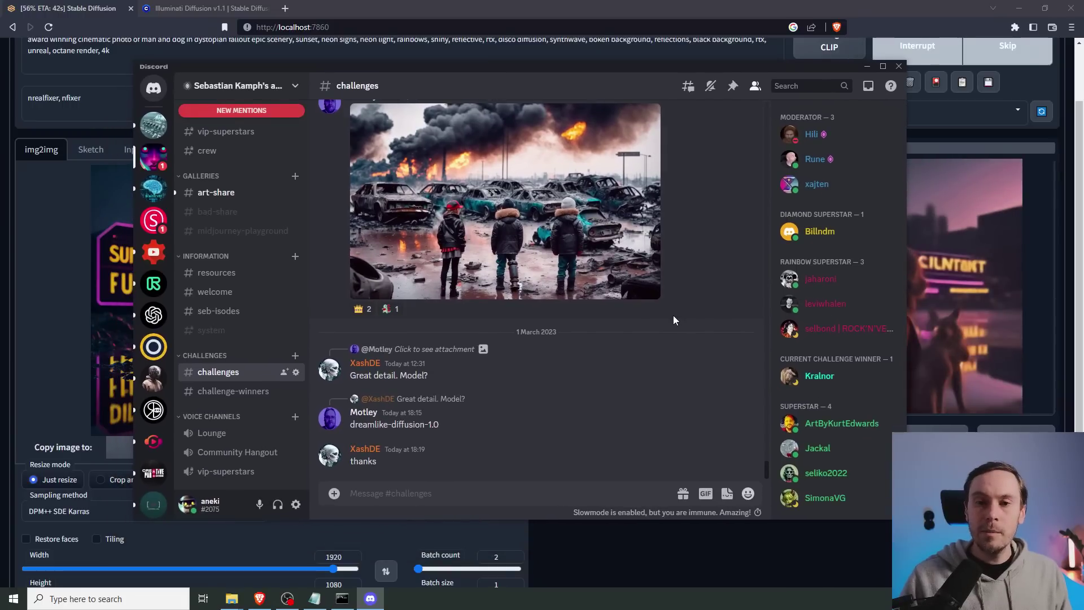
pyautogui.scroll(2, 674, 319)
pyautogui.scroll(1, 674, 334)
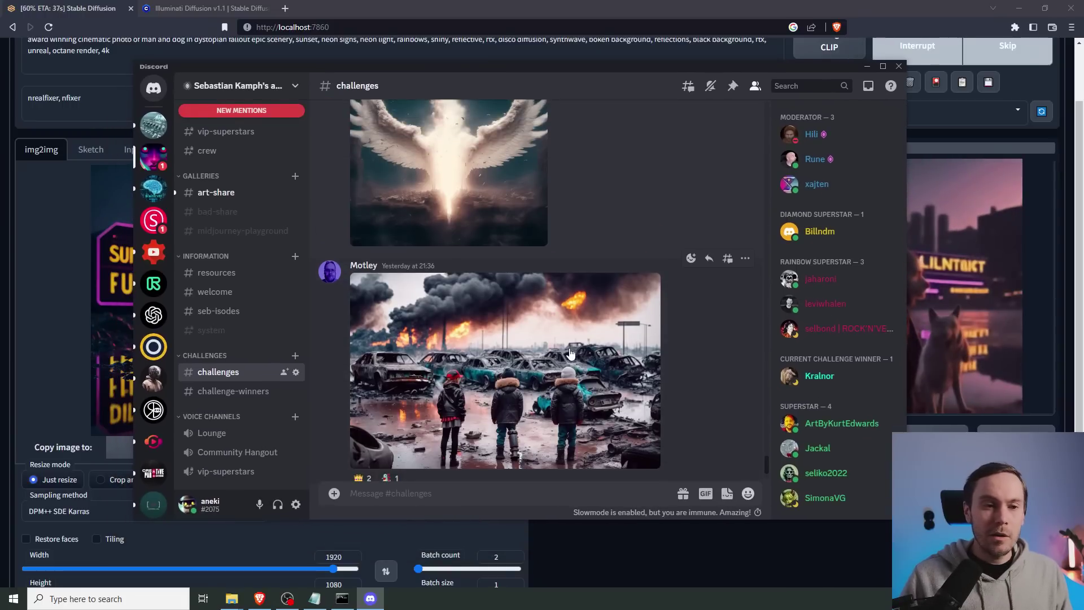
pyautogui.scroll(1, 564, 353)
pyautogui.scroll(2, 556, 347)
pyautogui.scroll(3, 452, 314)
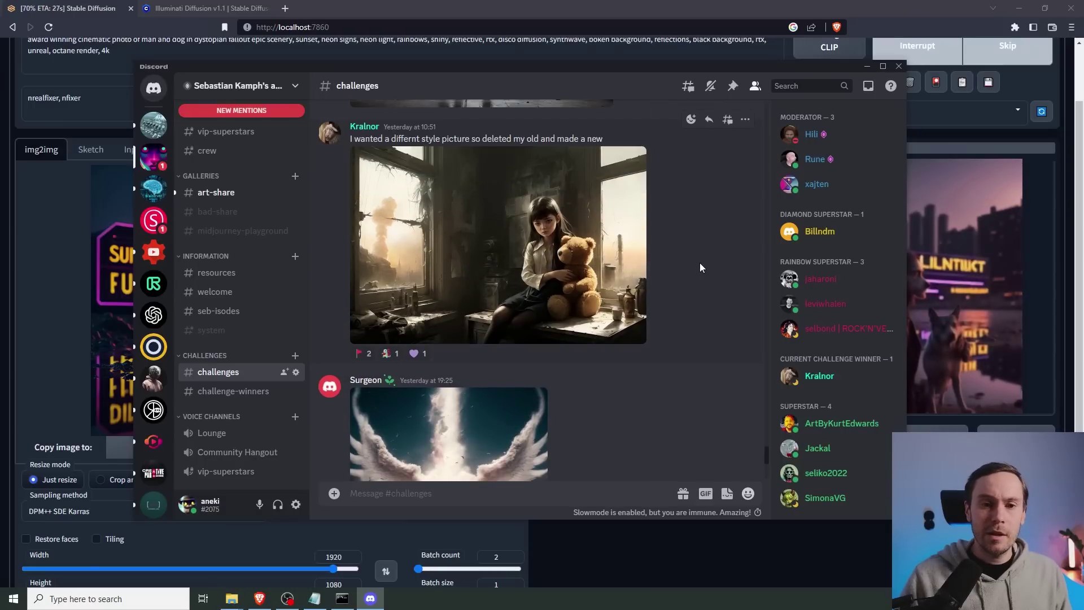
pyautogui.click(530, 217)
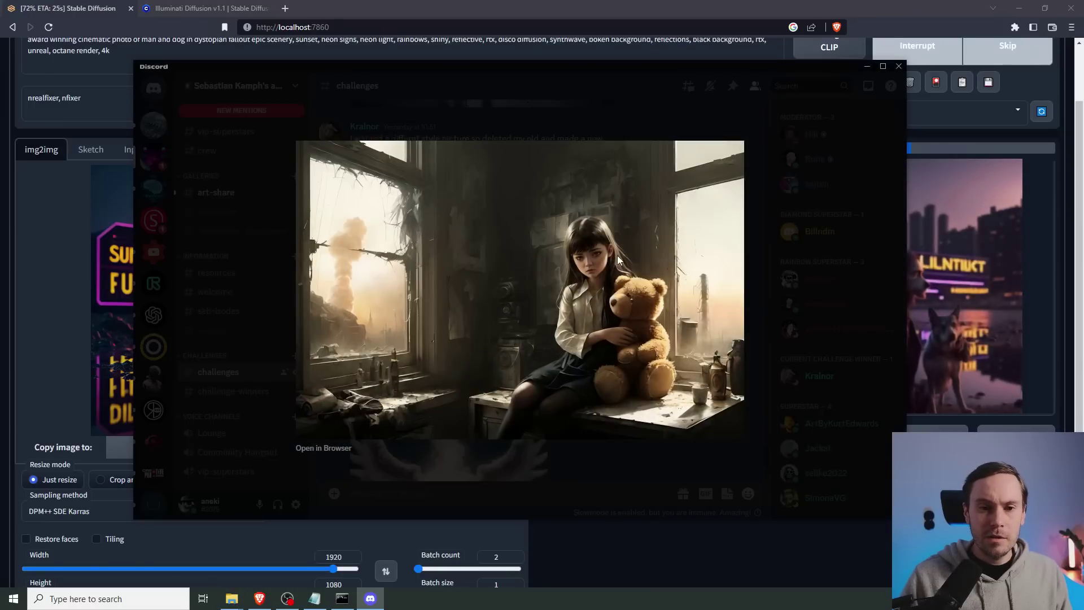
pyautogui.click(666, 276)
pyautogui.scroll(2, 690, 297)
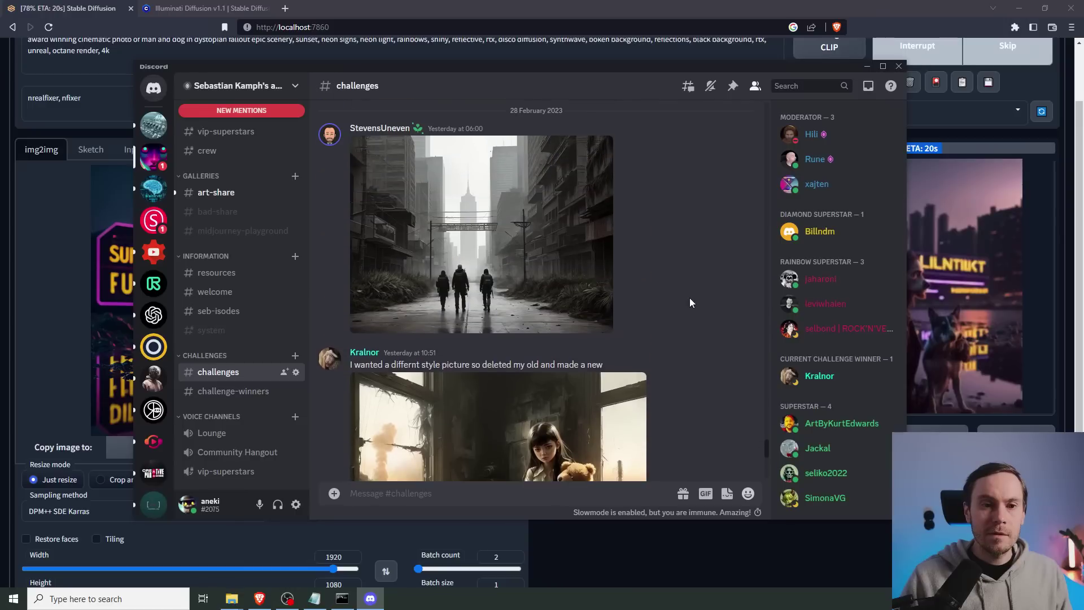
pyautogui.click(523, 281)
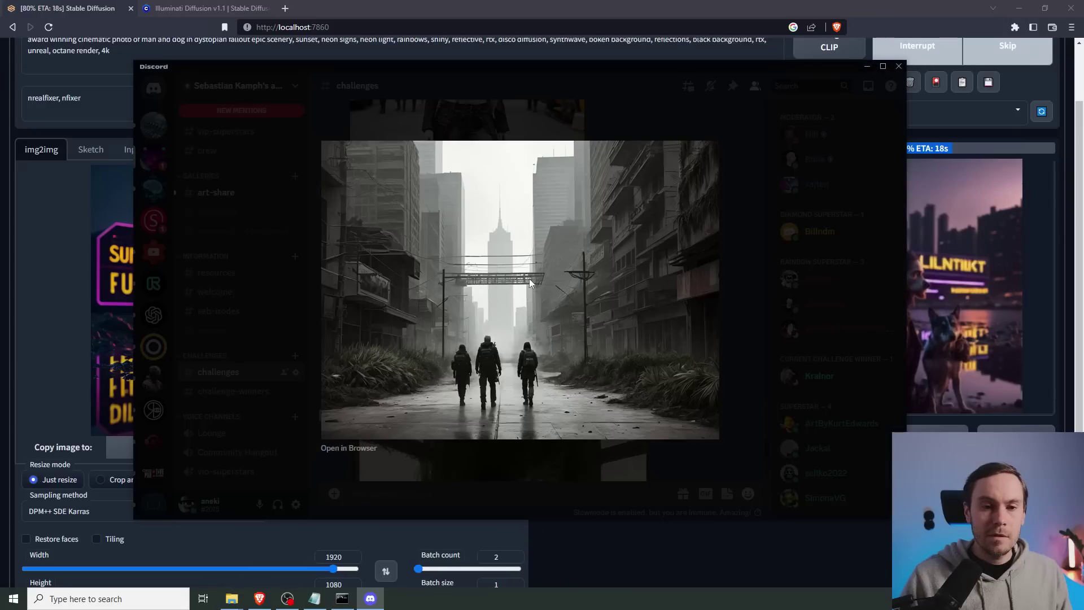
pyautogui.click(689, 314)
pyautogui.scroll(-3, 655, 273)
# Step: View the wasteland, kneeling warrior and gas-mask girl images, then return to the web UI
pyautogui.click(600, 277)
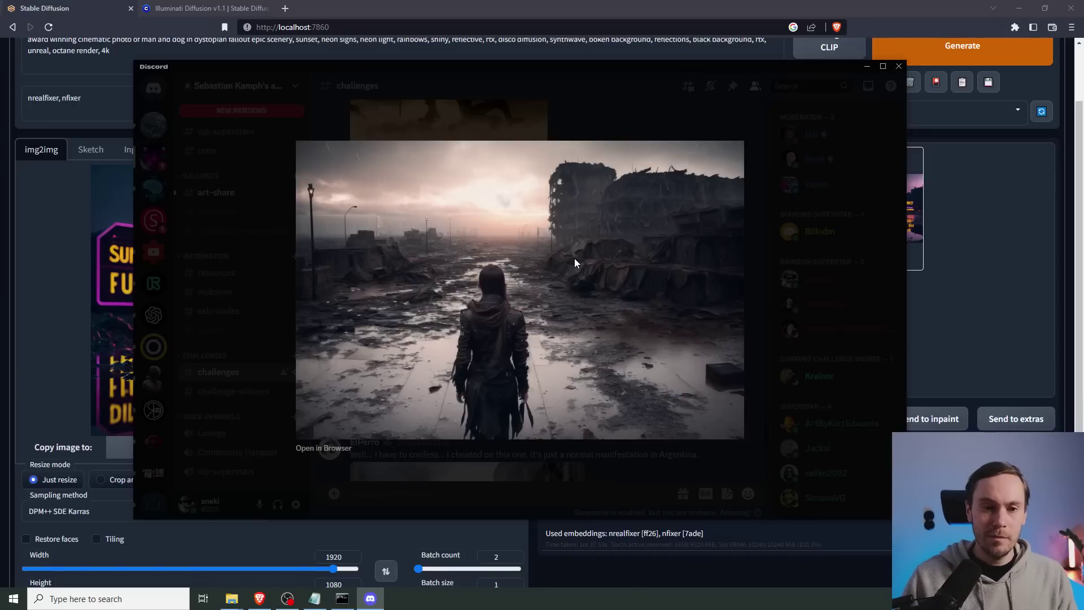
pyautogui.press('Escape')
pyautogui.scroll(3, 625, 270)
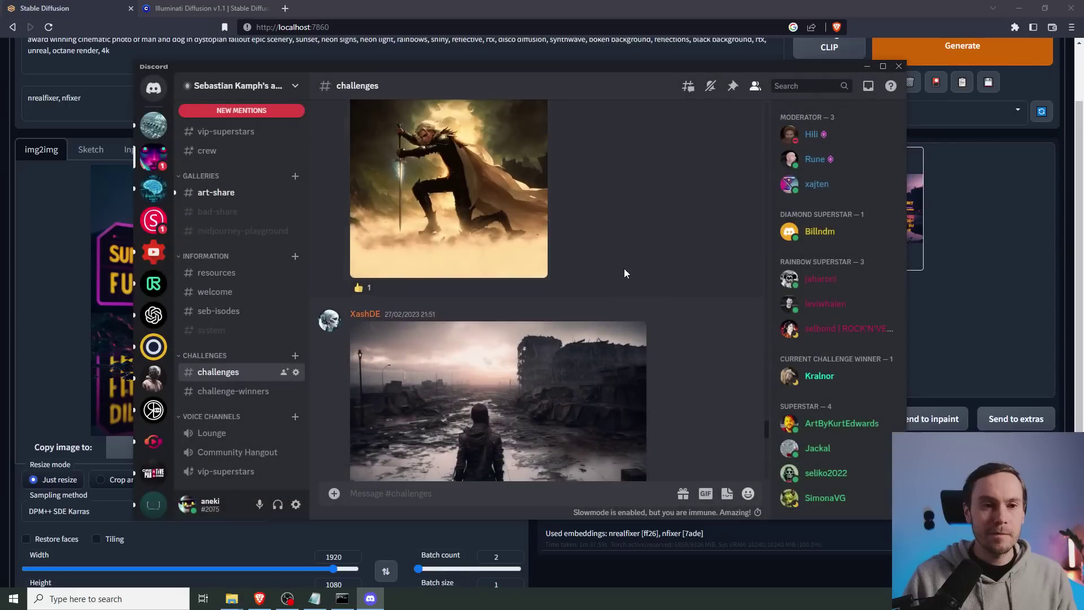
pyautogui.click(546, 268)
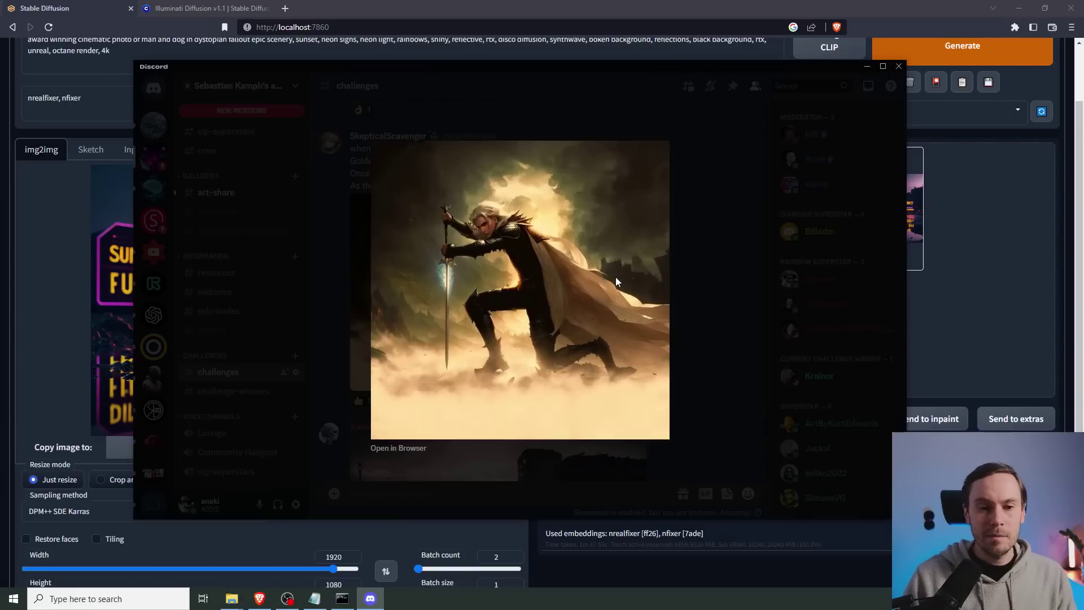
pyautogui.press('Escape')
pyautogui.scroll(2, 599, 271)
pyautogui.click(575, 267)
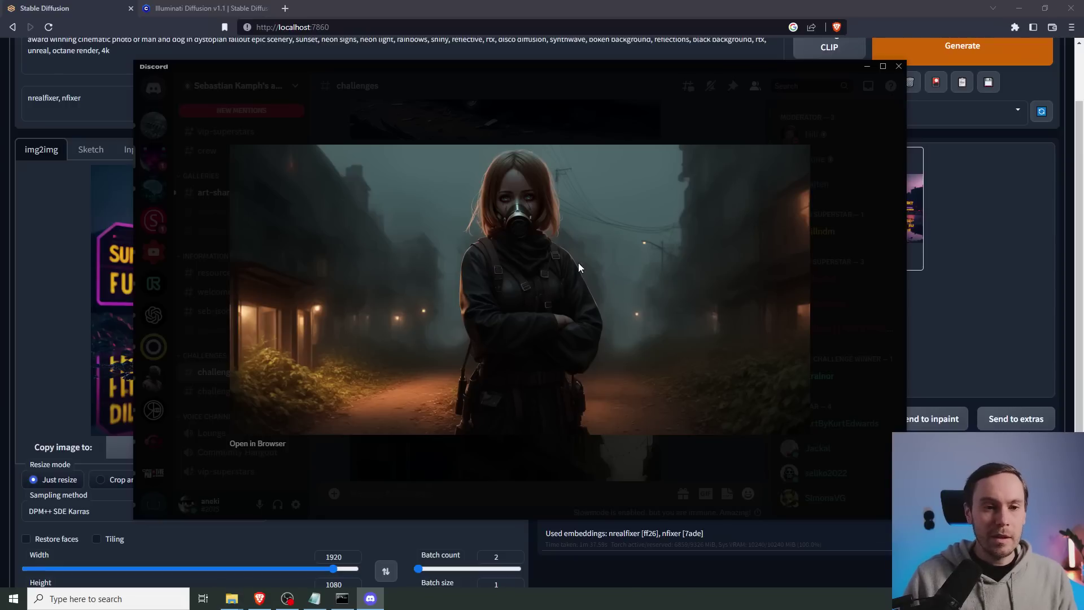
pyautogui.press('Escape')
pyautogui.scroll(3, 655, 304)
pyautogui.scroll(2, 676, 310)
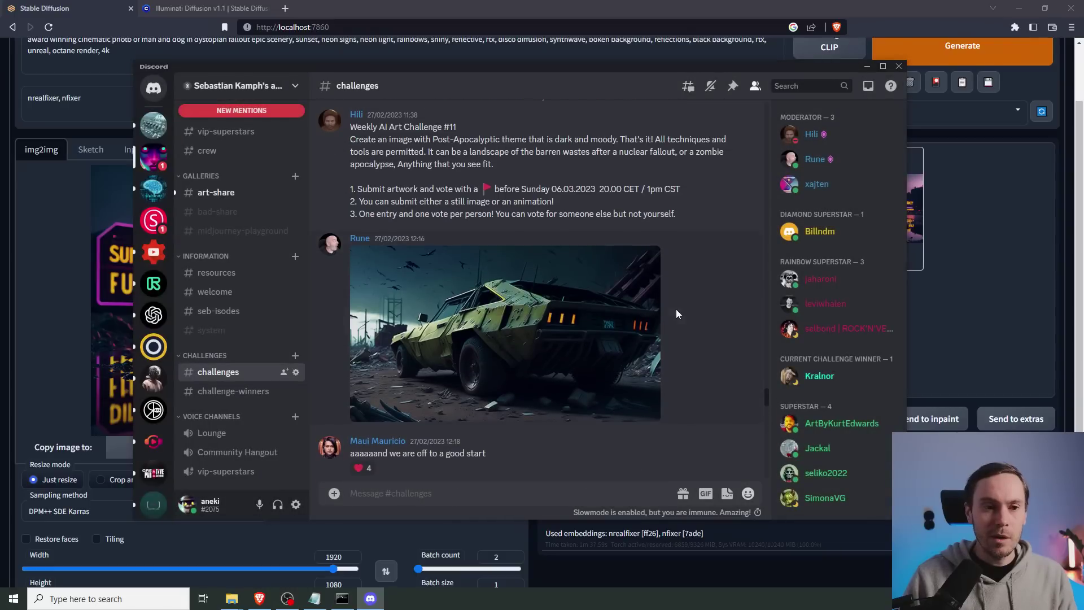
pyautogui.hotkey('alt', 'Tab')
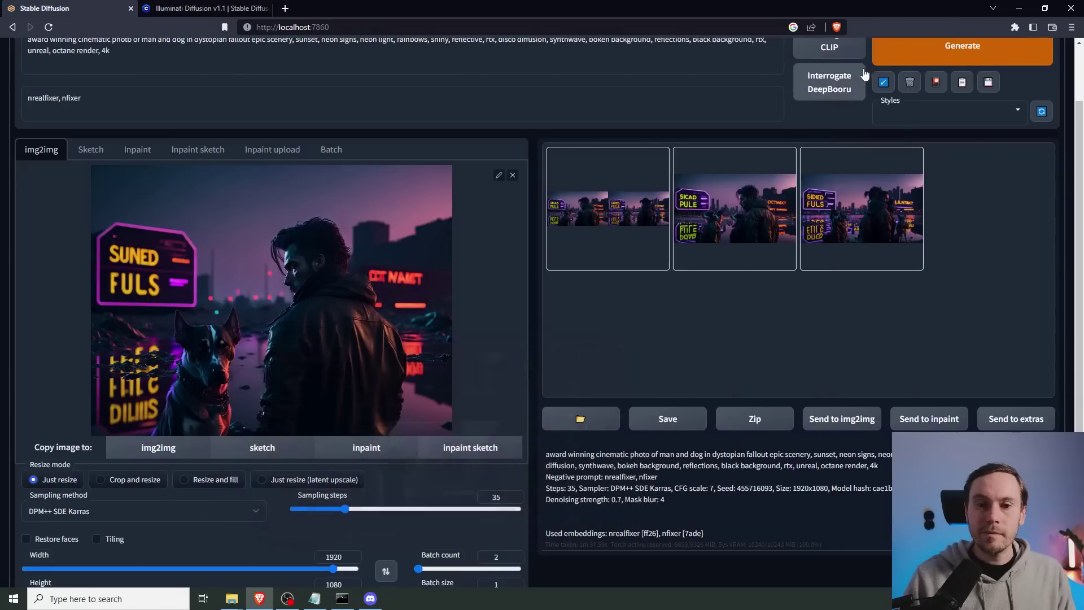
# Step: View the second 1920×1080 img2img render full screen, then close it
pyautogui.click(740, 242)
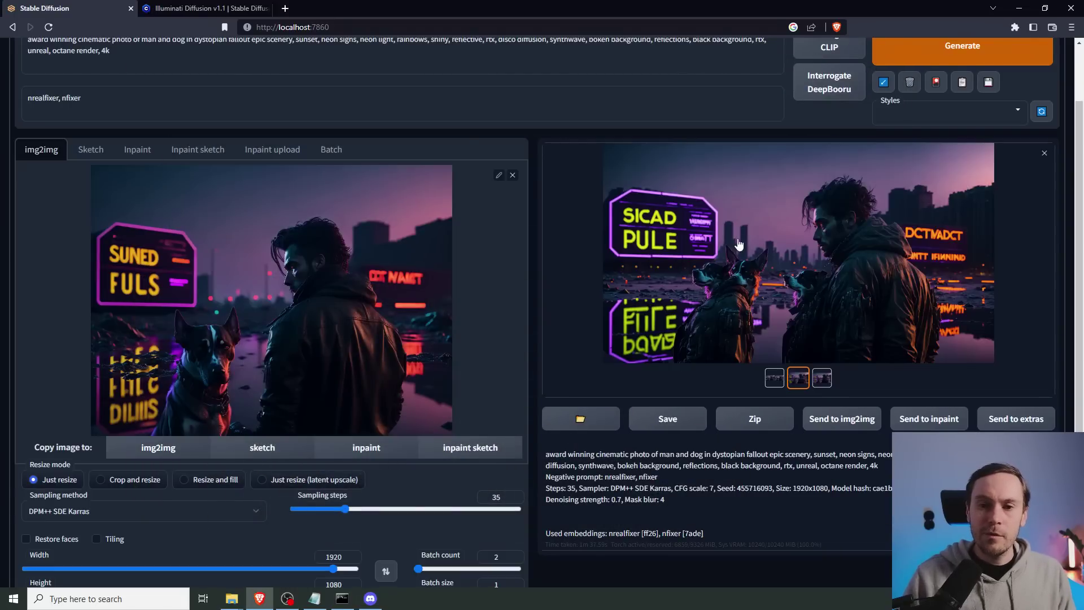
pyautogui.click(739, 244)
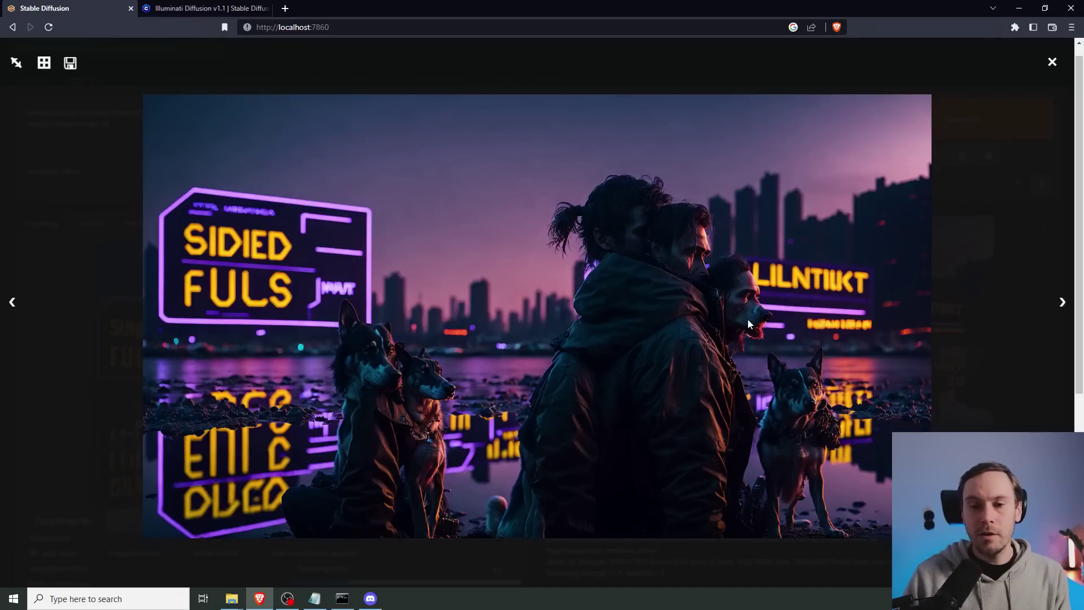
pyautogui.click(814, 415)
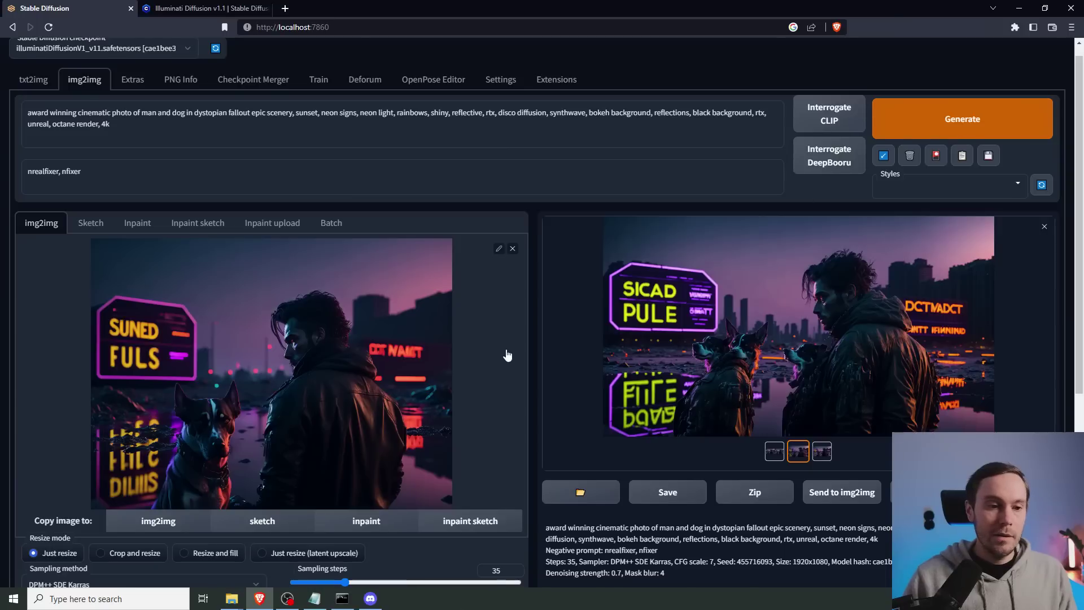
# Step: Lower denoising strength from 0.7 to 0.5 and generate a new img2img batch
pyautogui.scroll(-3, 507, 354)
pyautogui.scroll(-3, 507, 355)
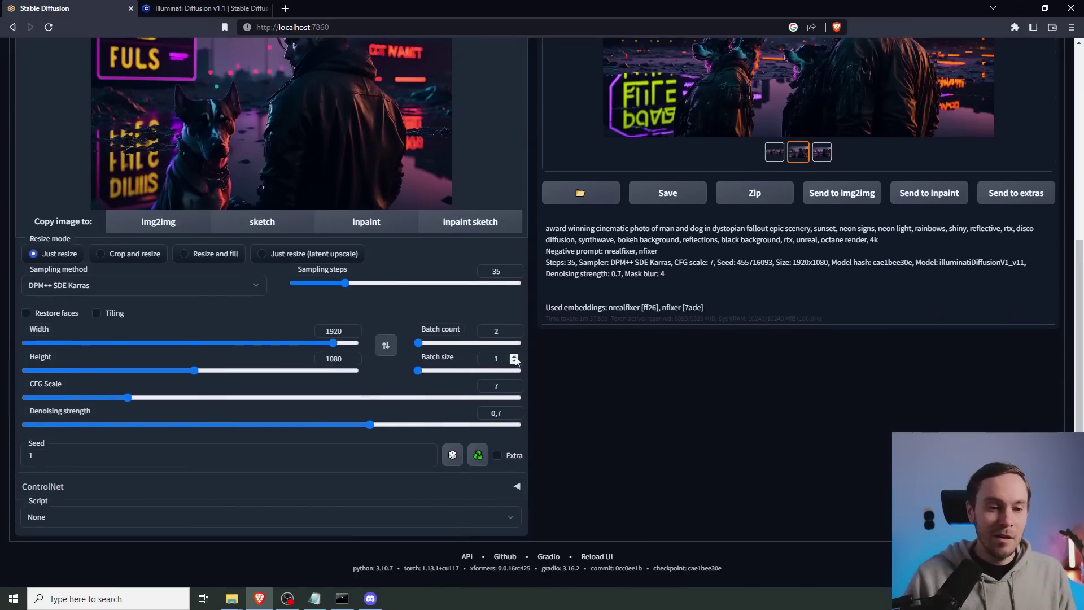
pyautogui.moveTo(326, 422); pyautogui.dragTo(272, 425)
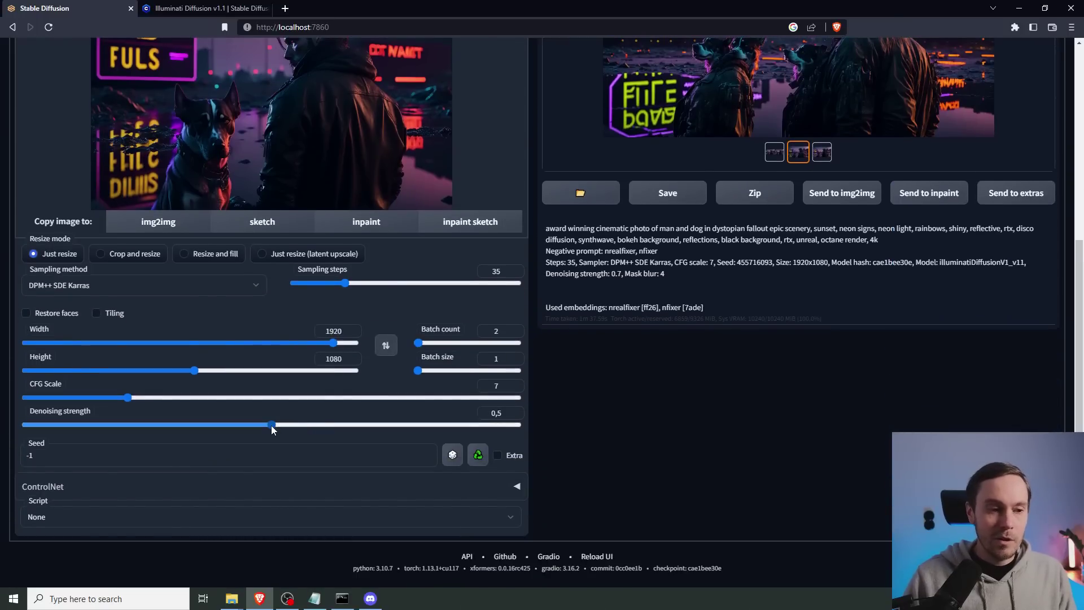
pyautogui.scroll(4, 612, 385)
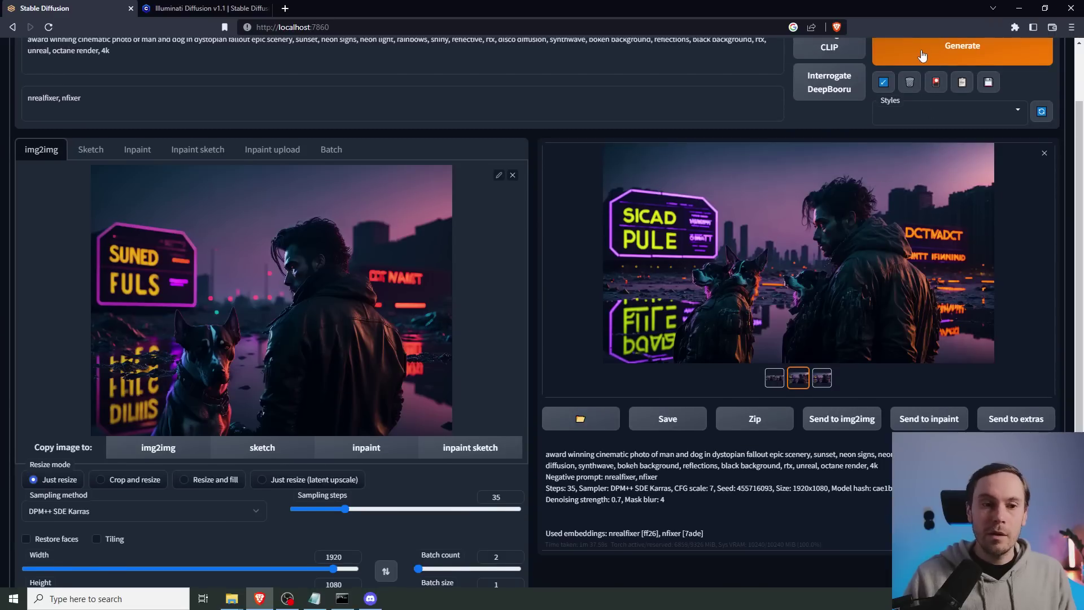
pyautogui.click(923, 55)
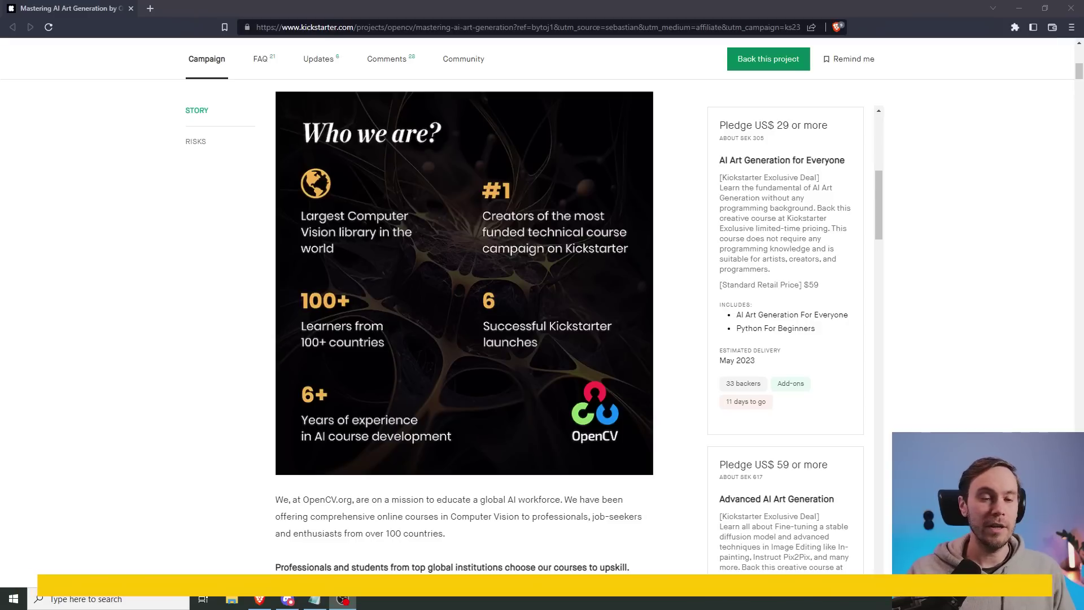
# Step: Scroll through the AI art course's Kickstarter story sections, then return to the page top
pyautogui.click(172, 355)
pyautogui.scroll(-10, 198, 336)
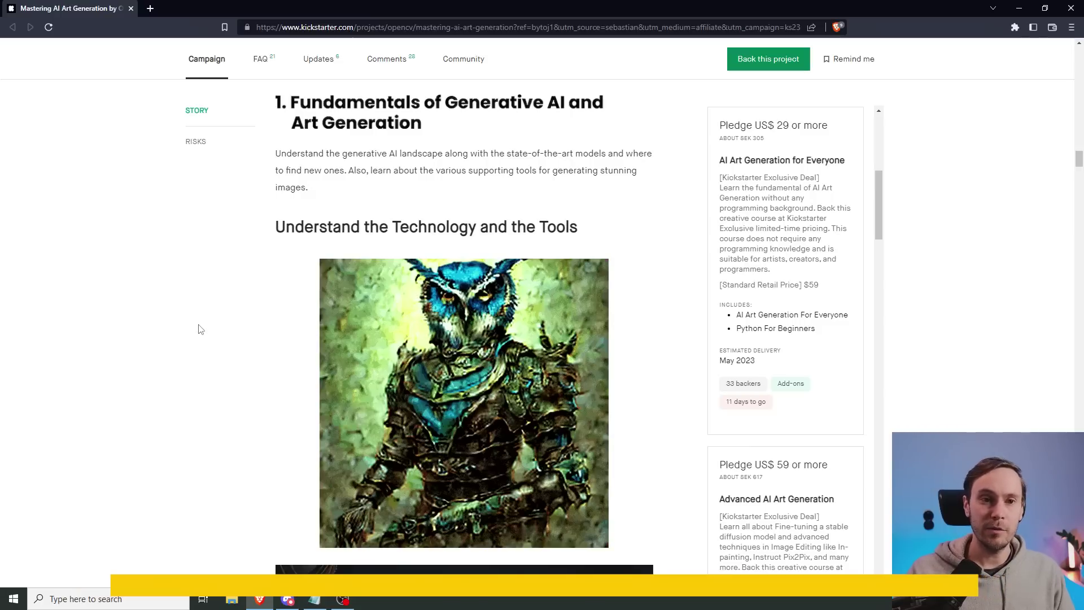
pyautogui.scroll(-10, 252, 380)
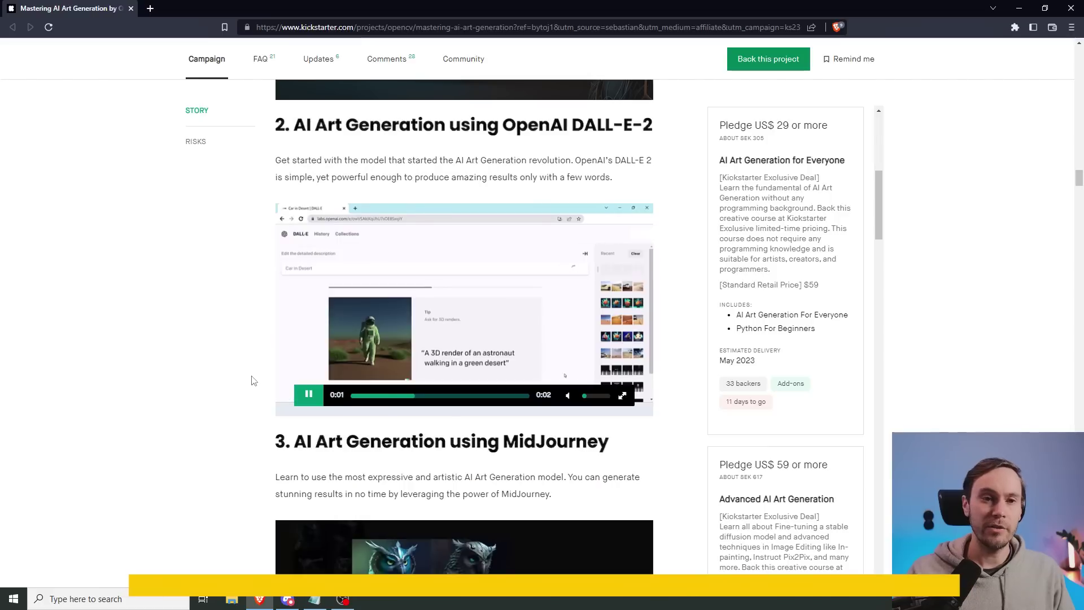
pyautogui.scroll(-5, 186, 370)
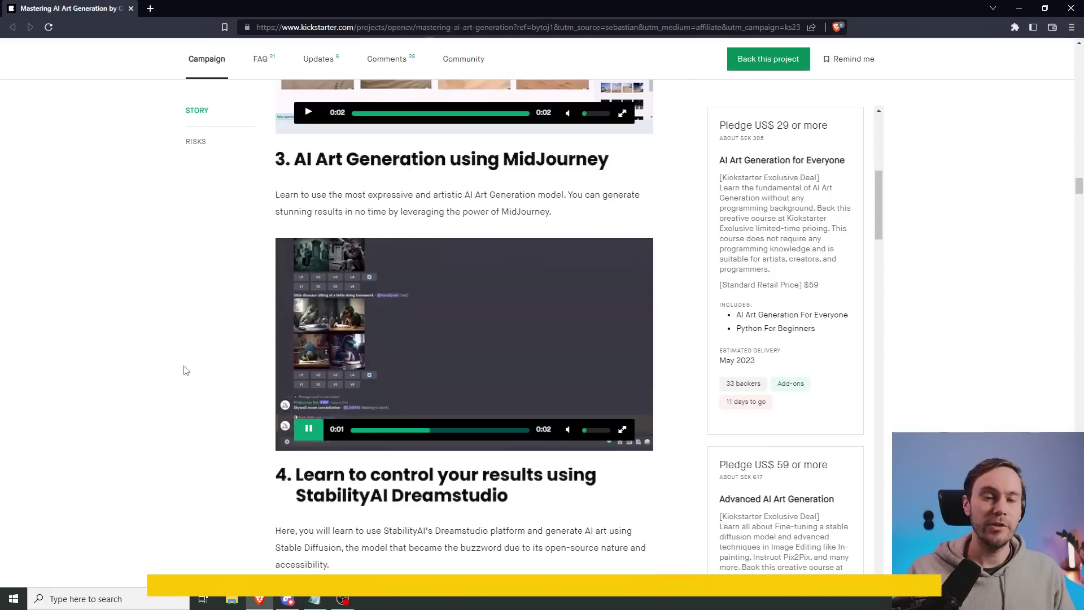
pyautogui.scroll(-6, 186, 370)
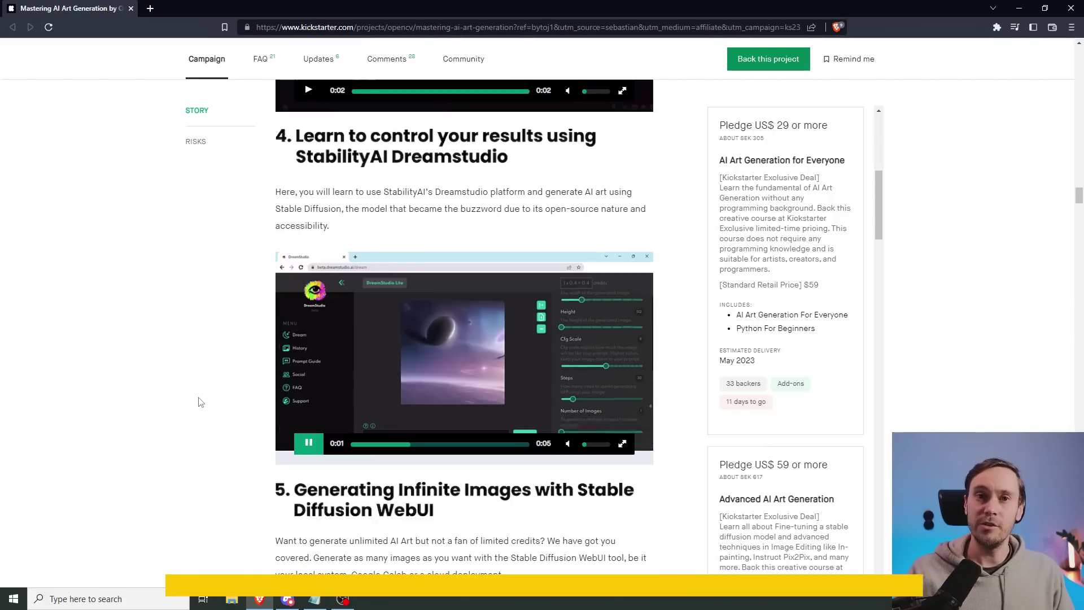
pyautogui.scroll(-7, 198, 402)
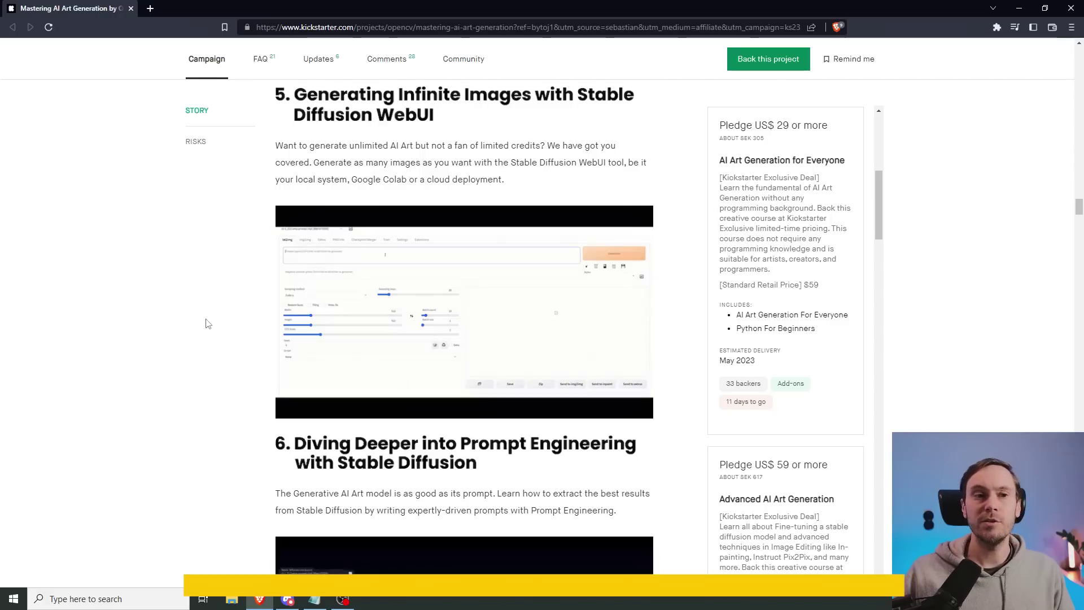
pyautogui.scroll(-6, 207, 319)
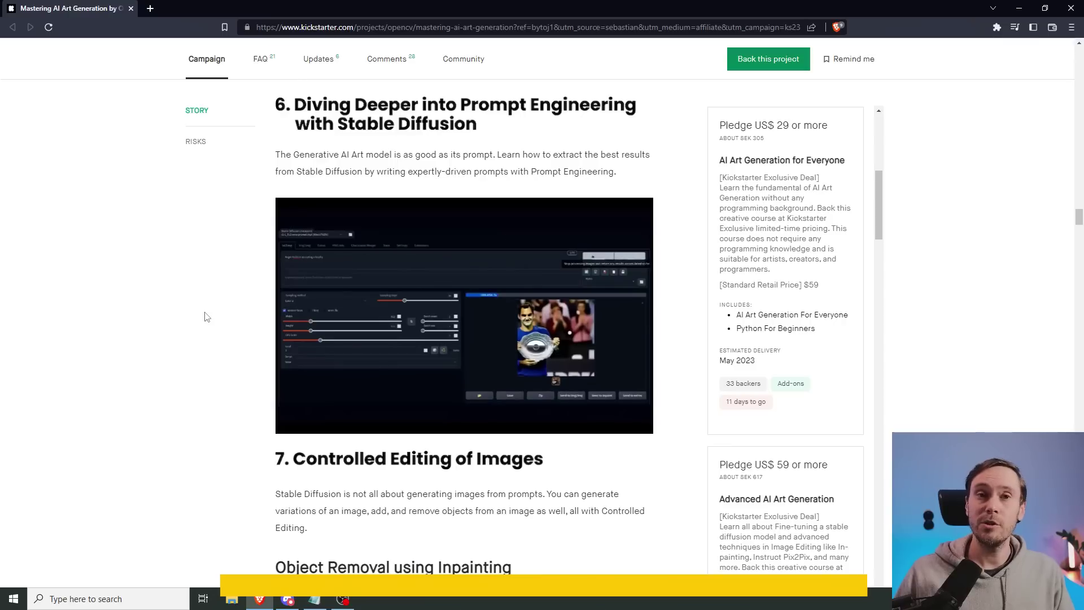
pyautogui.scroll(-6, 194, 316)
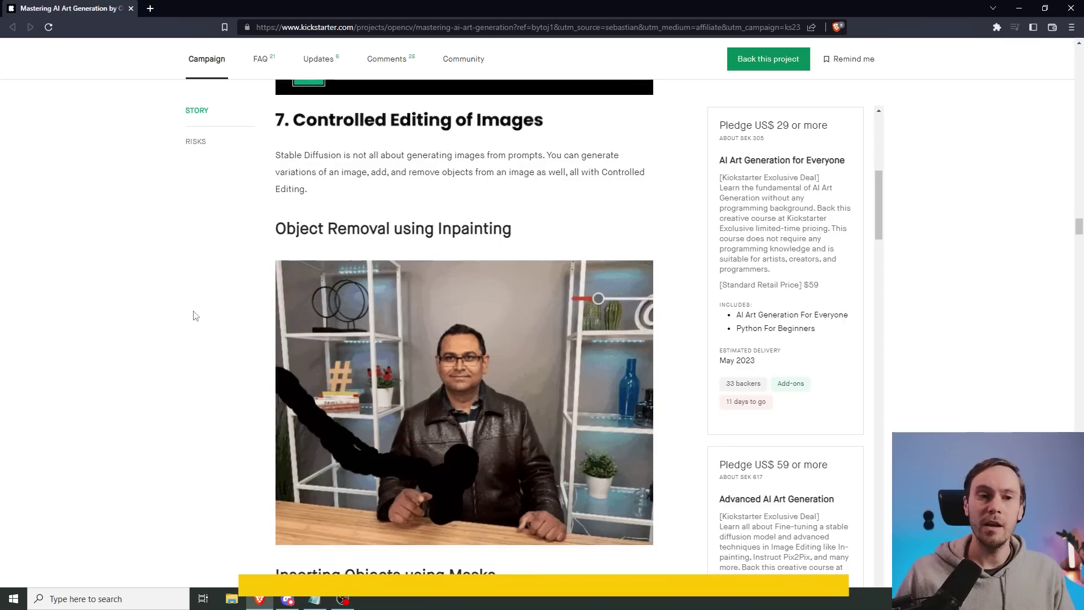
pyautogui.scroll(-8, 229, 312)
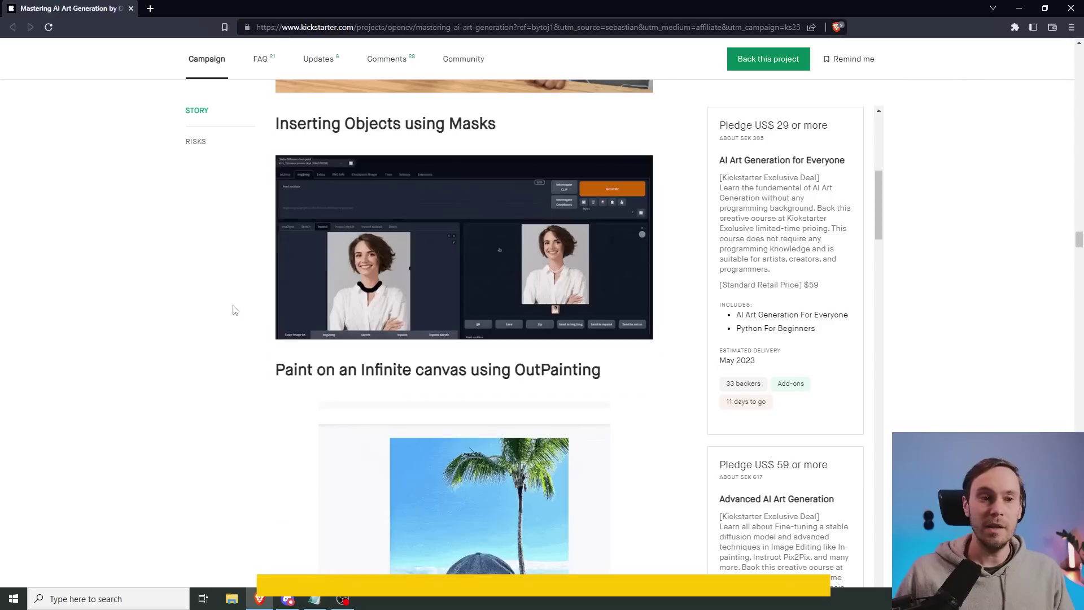
pyautogui.scroll(-4, 243, 262)
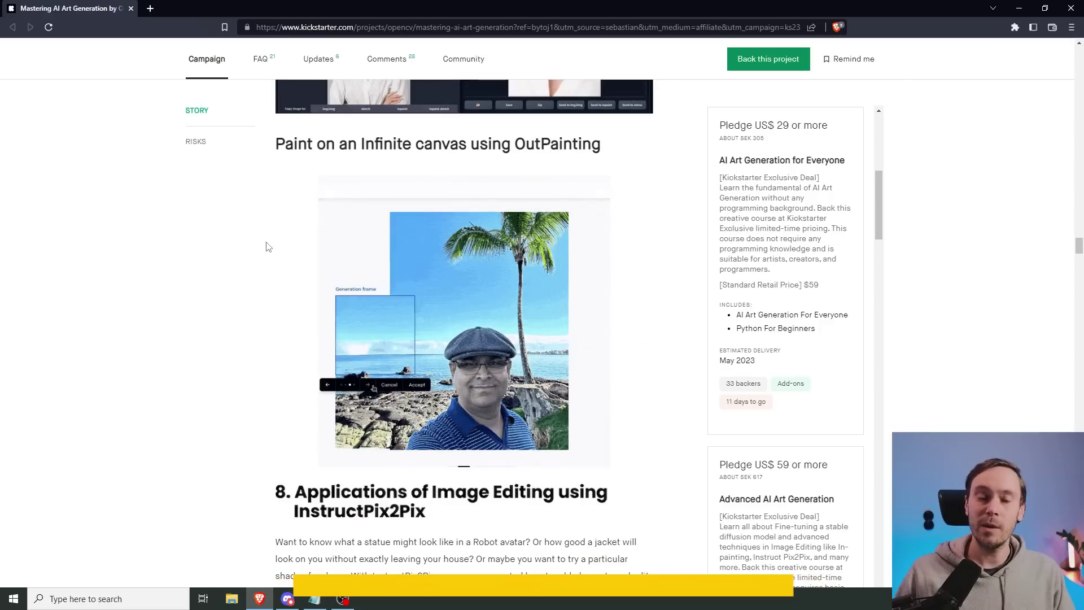
pyautogui.scroll(-5, 268, 252)
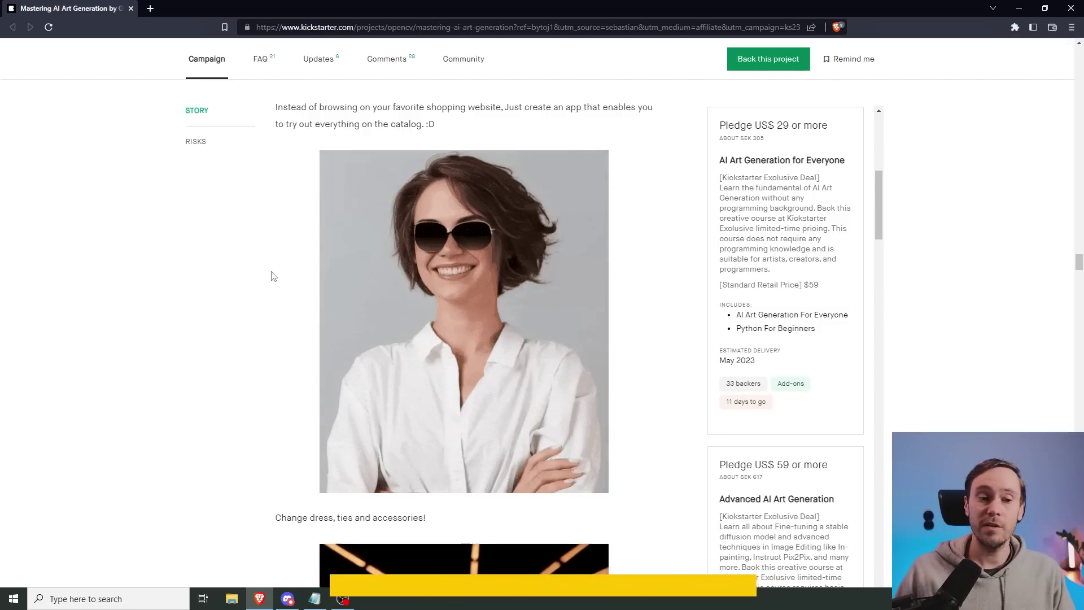
pyautogui.scroll(-10, 270, 277)
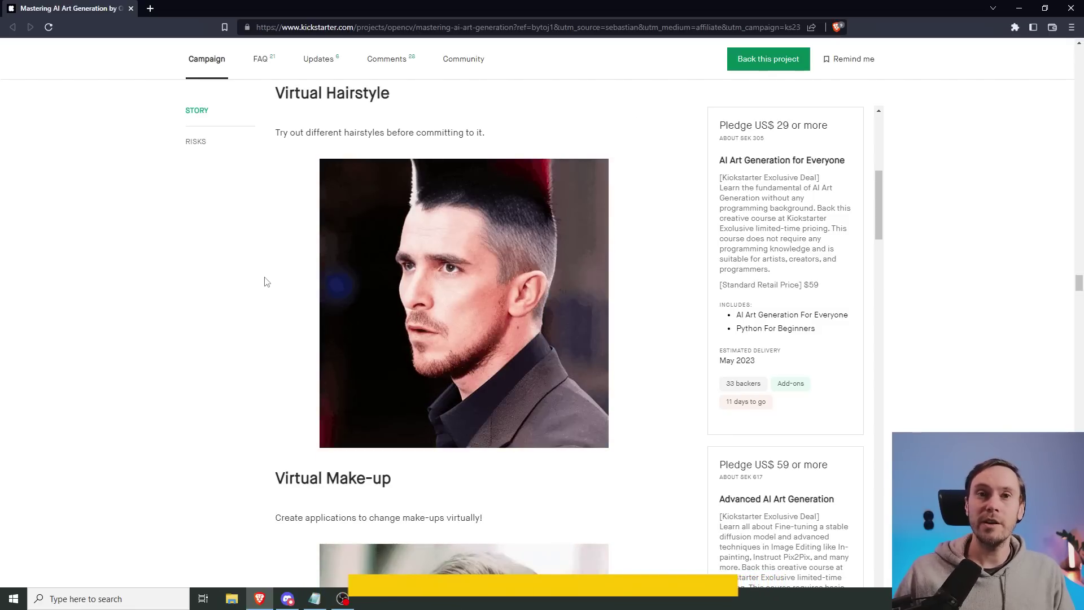
pyautogui.scroll(-10, 175, 394)
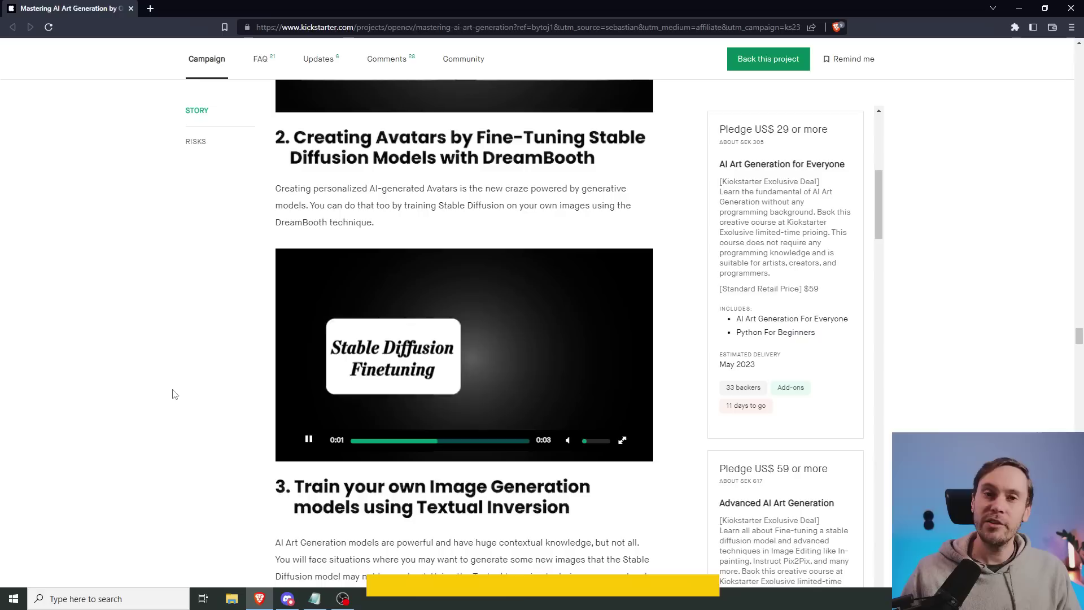
pyautogui.scroll(-7, 174, 393)
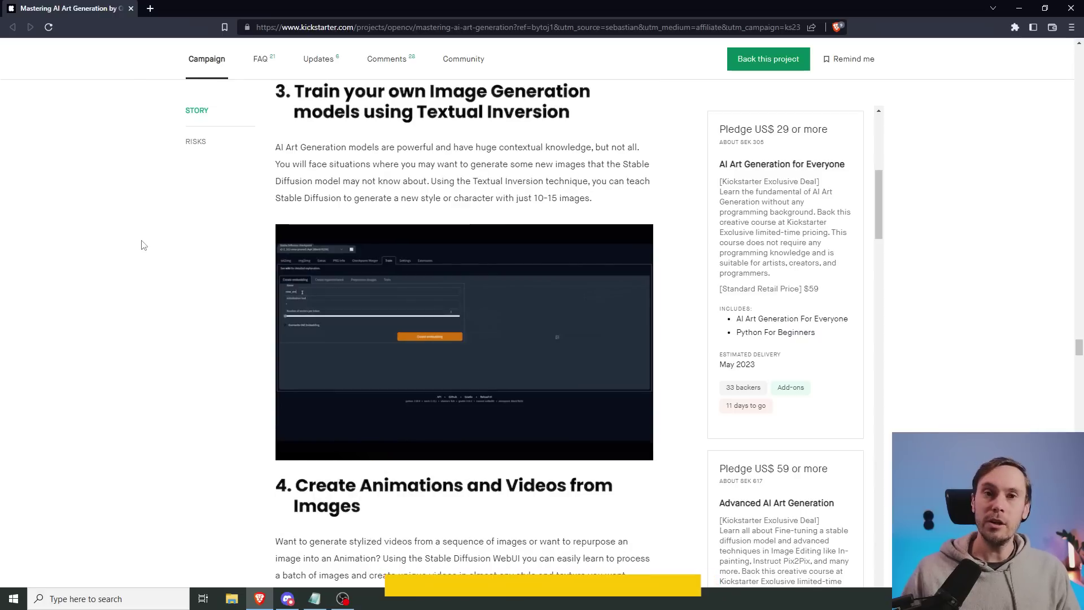
pyautogui.scroll(-7, 175, 375)
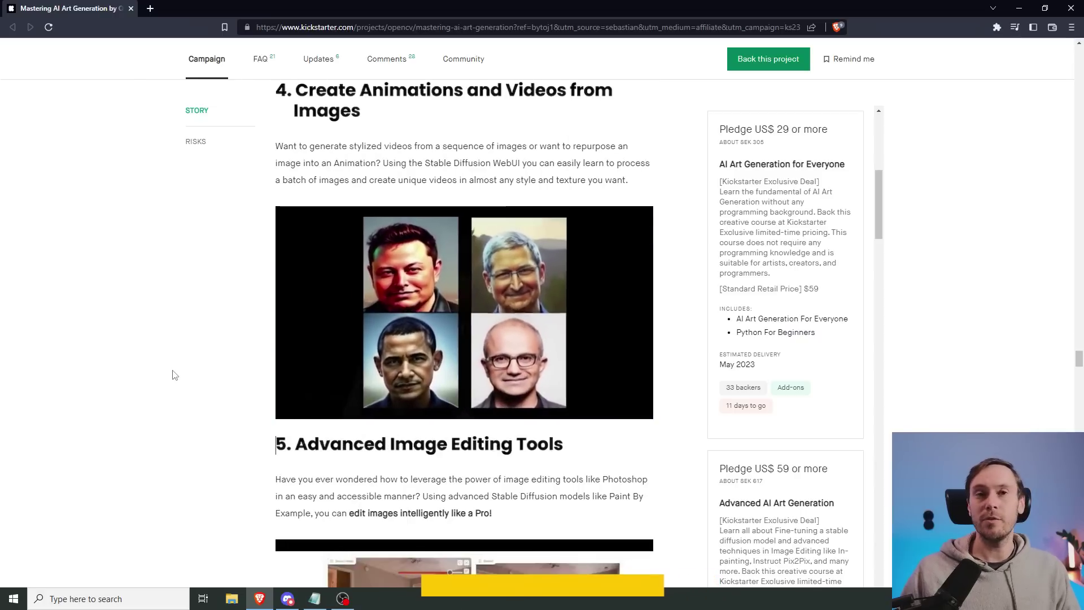
pyautogui.press('Home')
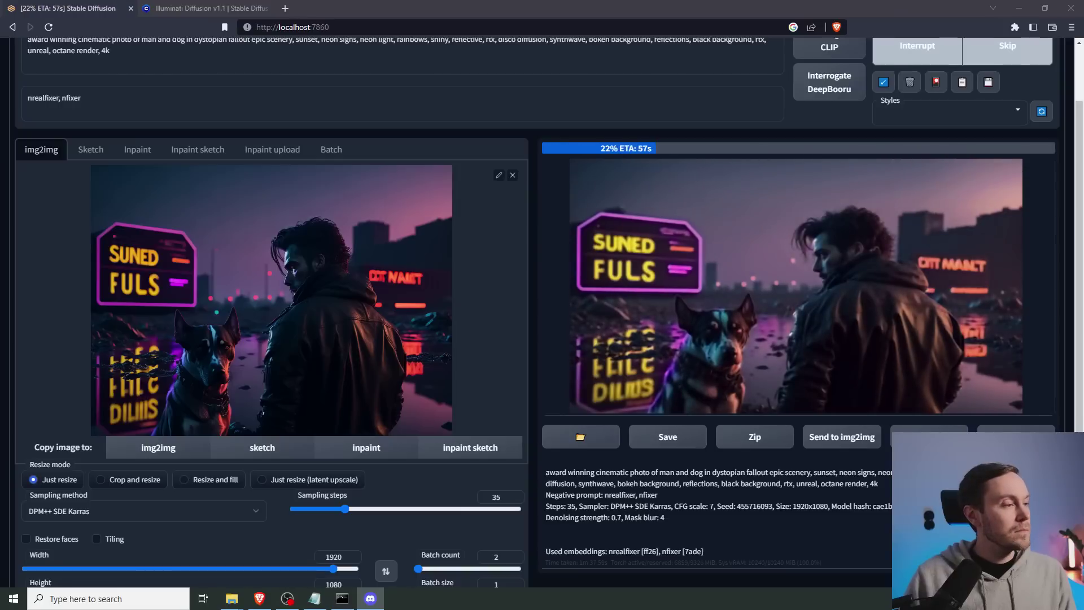
# Step: Check the img2img man-and-dog batch progress at denoising 0.5, then scroll toward the settings
pyautogui.click(554, 128)
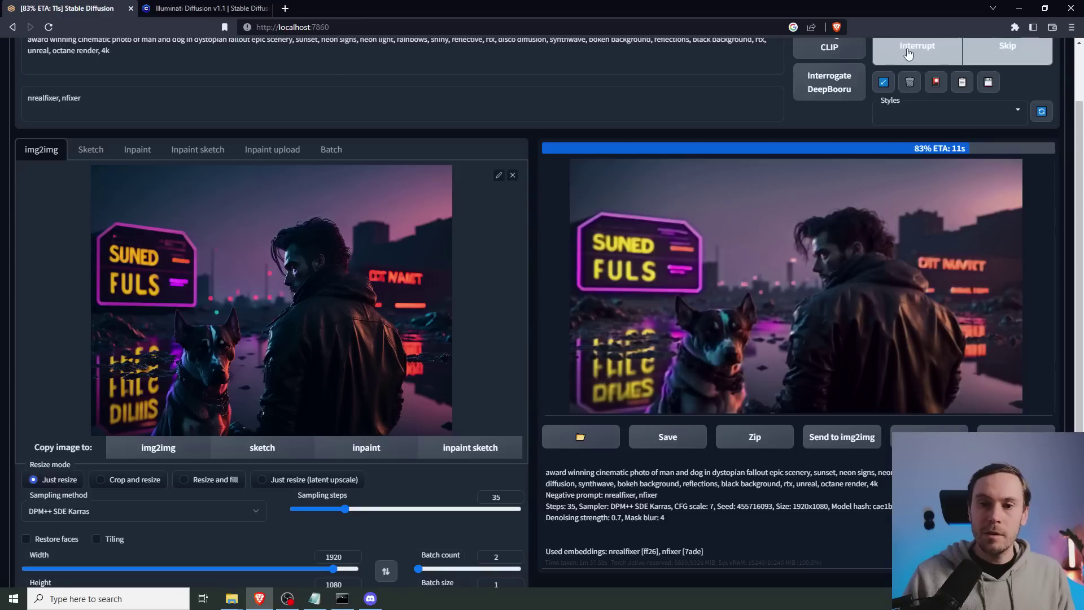
pyautogui.scroll(-3, 741, 394)
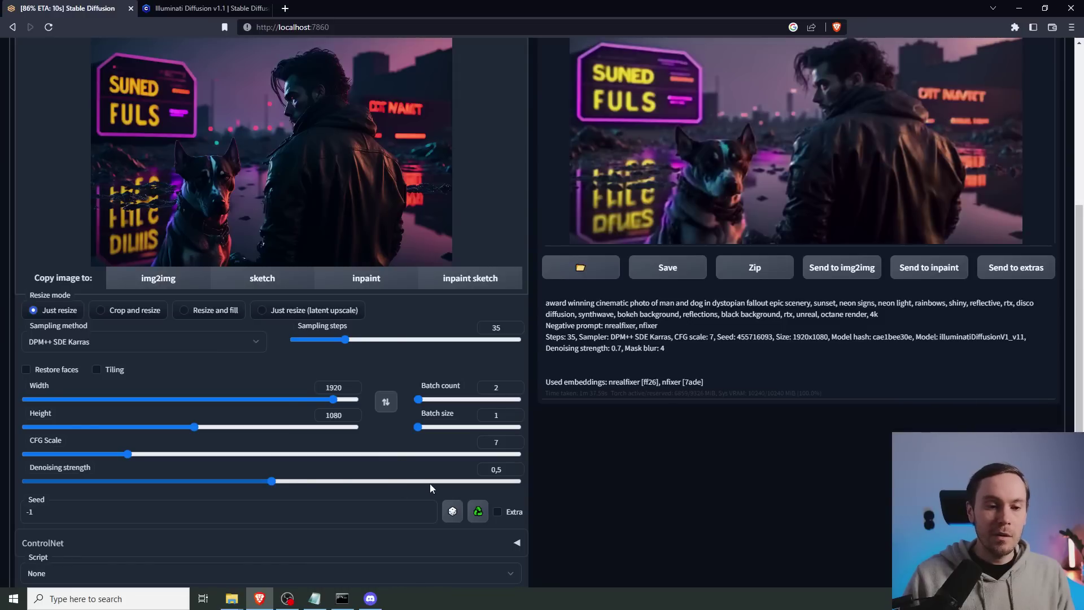
# Step: Set img2img output to 2048×1536 with batch count 1 and generate, hitting CUDA out-of-memory
pyautogui.scroll(1, 340, 440)
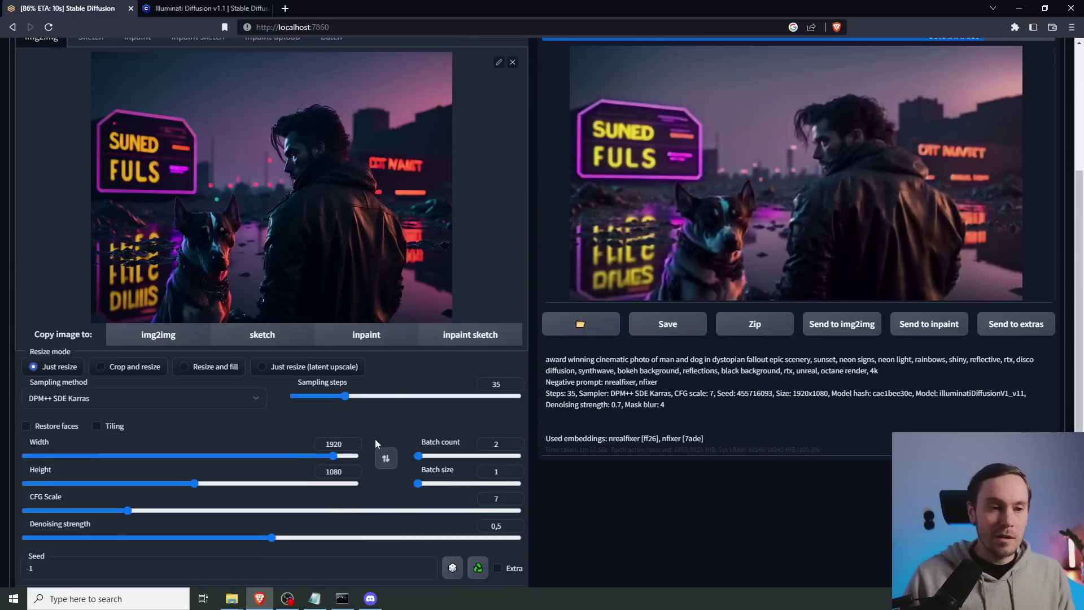
pyautogui.scroll(-1, 375, 443)
pyautogui.doubleClick(333, 388)
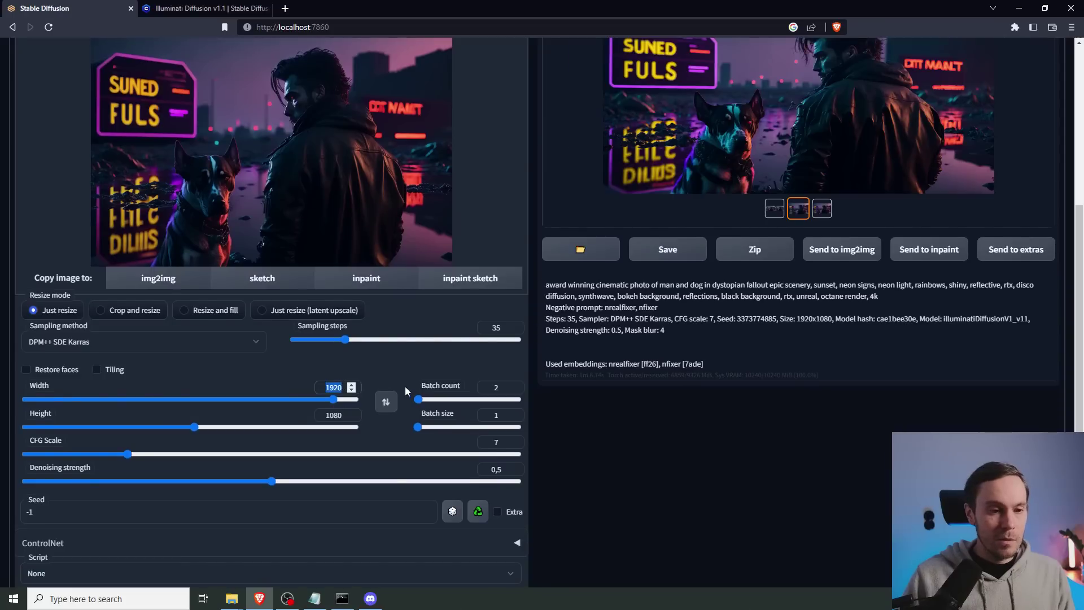
pyautogui.scroll(8, 159, 282)
pyautogui.click(33, 62)
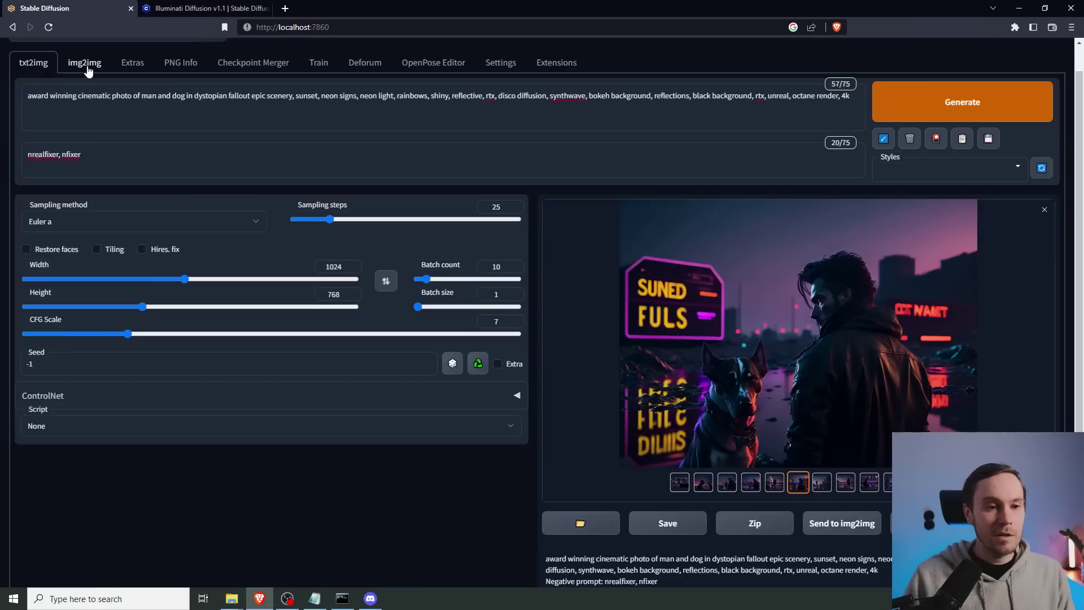
pyautogui.click(85, 62)
pyautogui.scroll(-5, 287, 384)
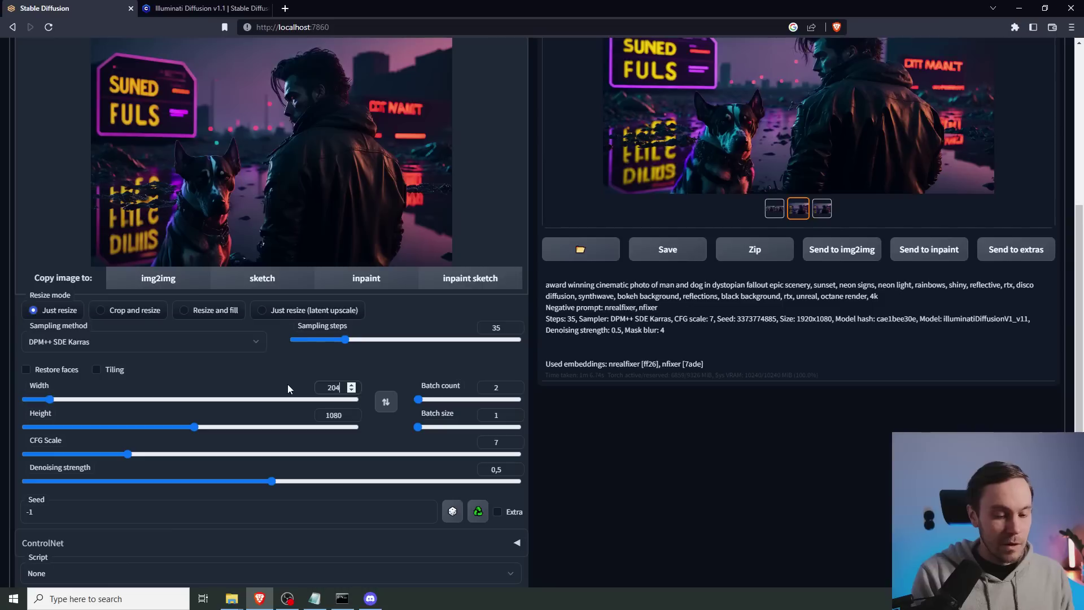
pyautogui.doubleClick(329, 416)
pyautogui.write('153')
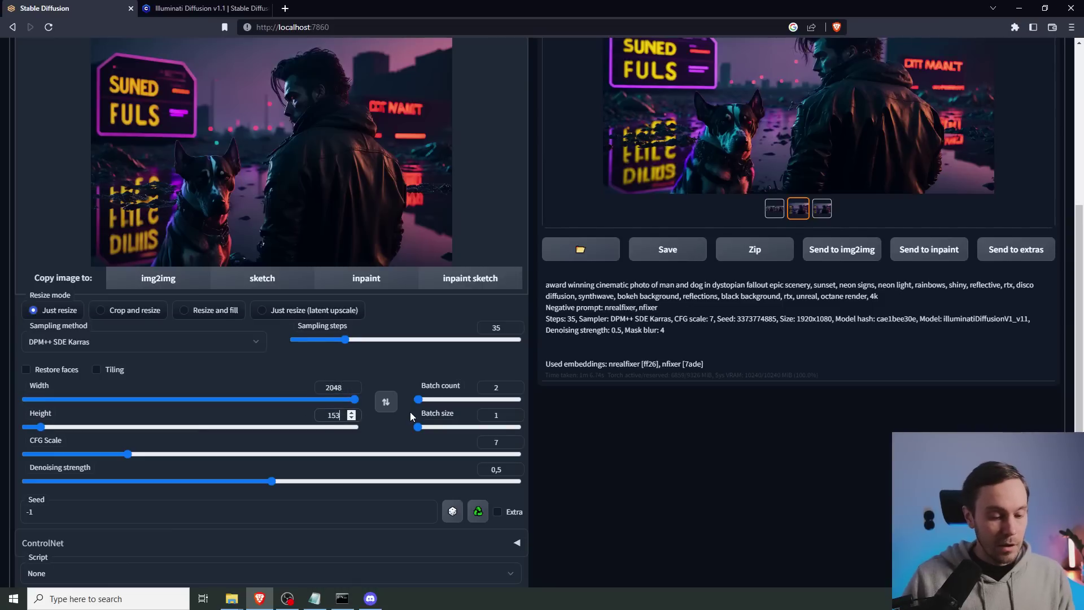
pyautogui.write('6')
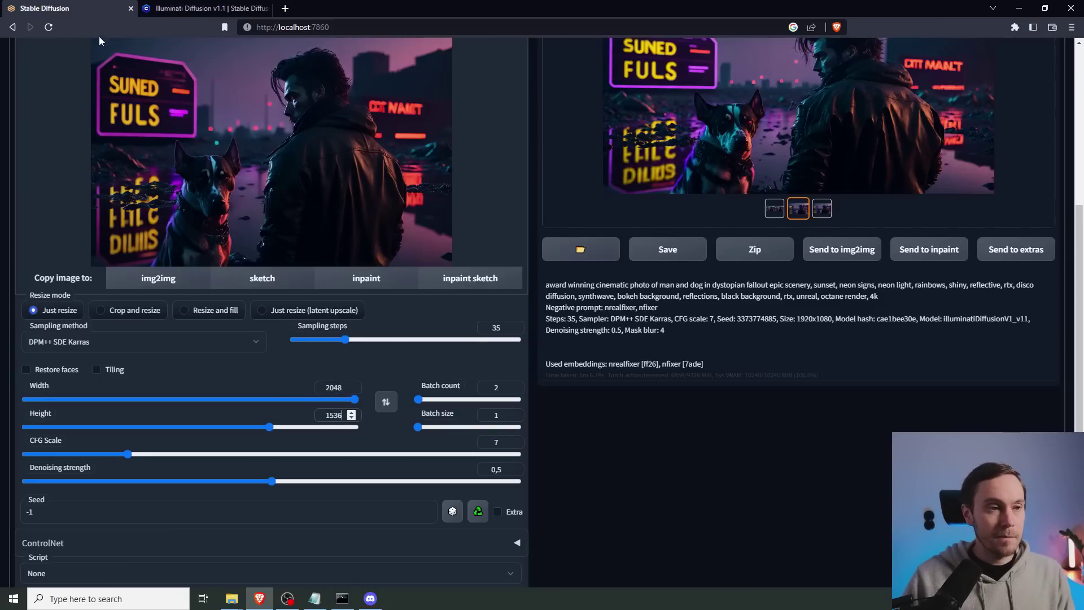
pyautogui.click(423, 402)
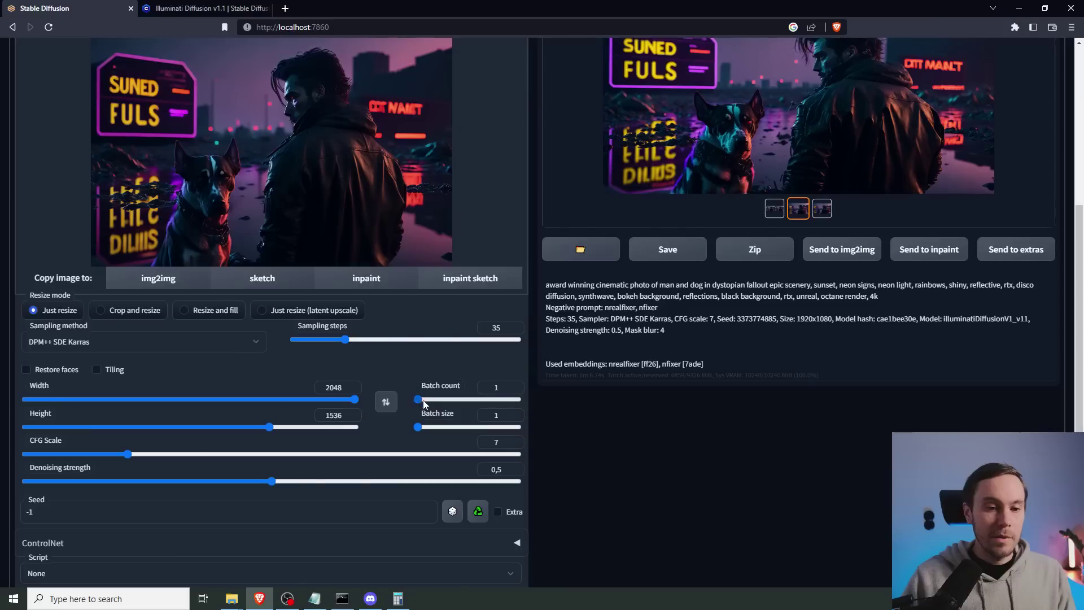
pyautogui.scroll(3, 621, 419)
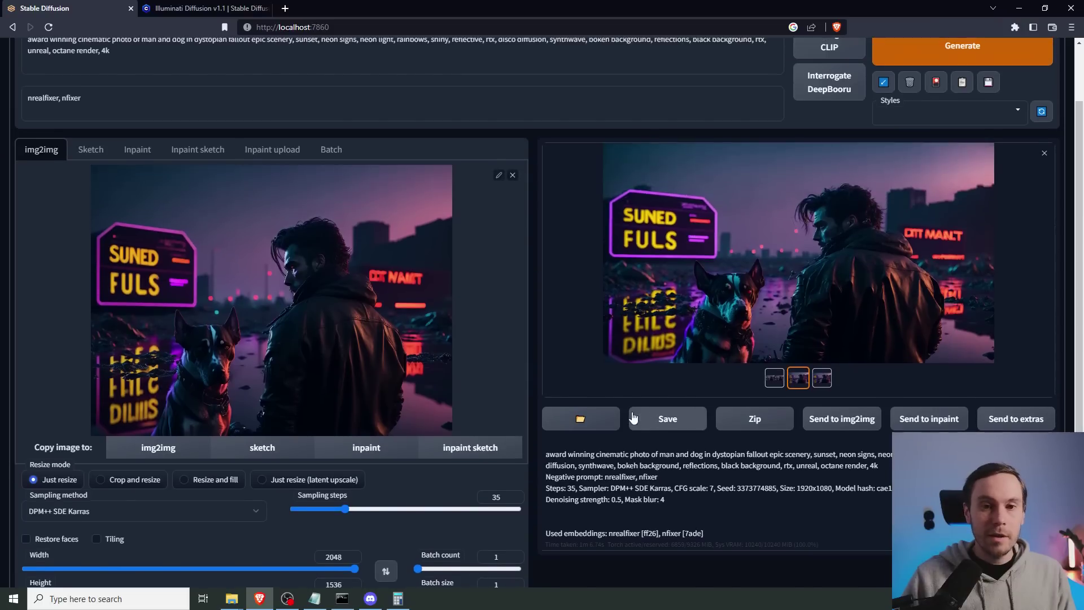
pyautogui.click(963, 46)
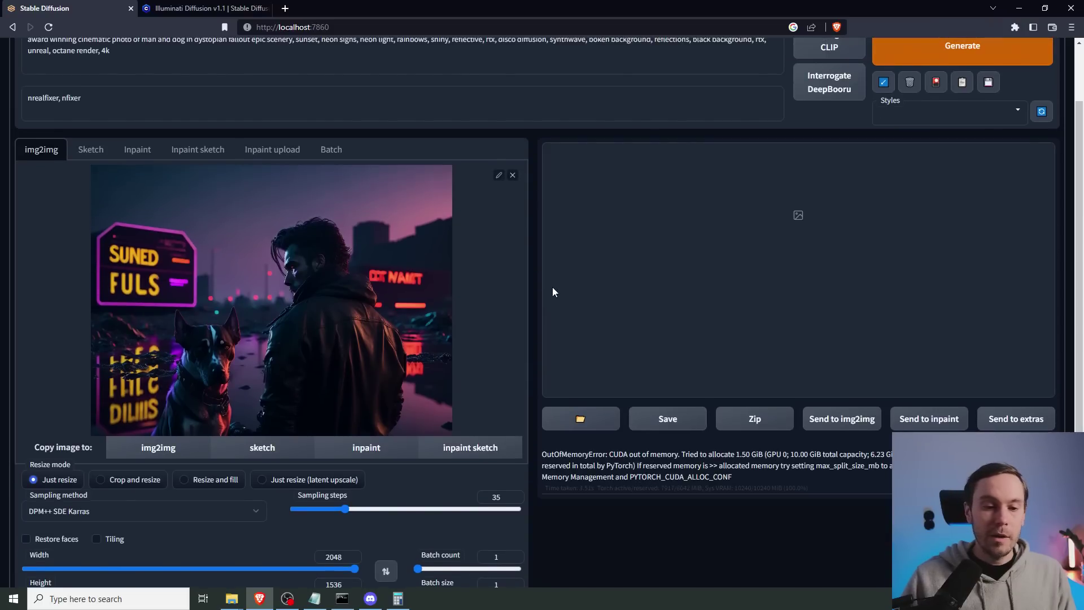
# Step: Resize the img2img output to width 1500 and height 1125
pyautogui.scroll(-2, 552, 292)
pyautogui.scroll(-2, 362, 384)
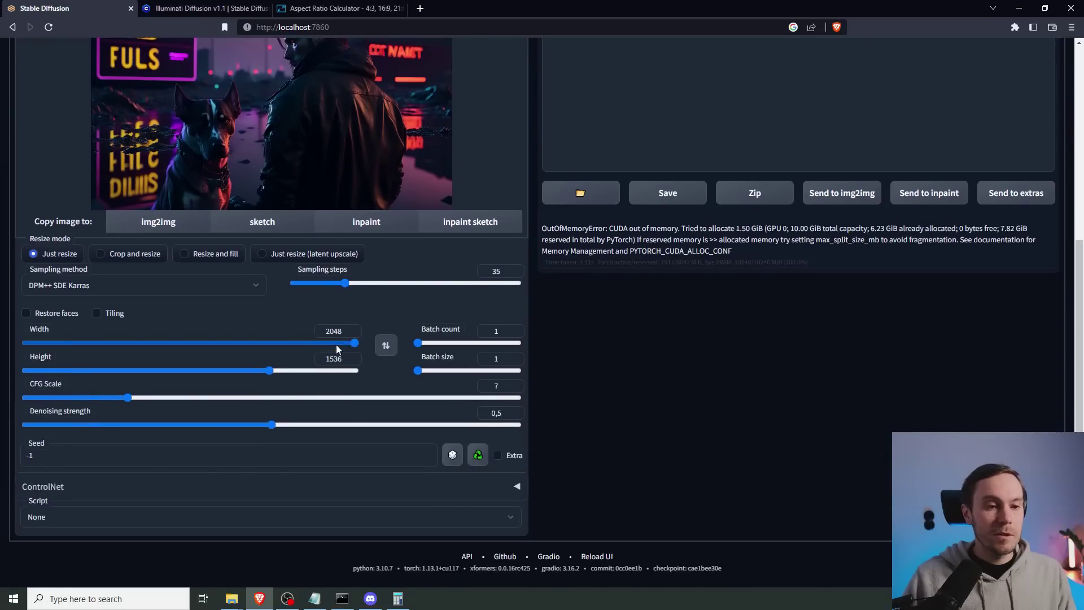
pyautogui.doubleClick(334, 331)
pyautogui.write('1500')
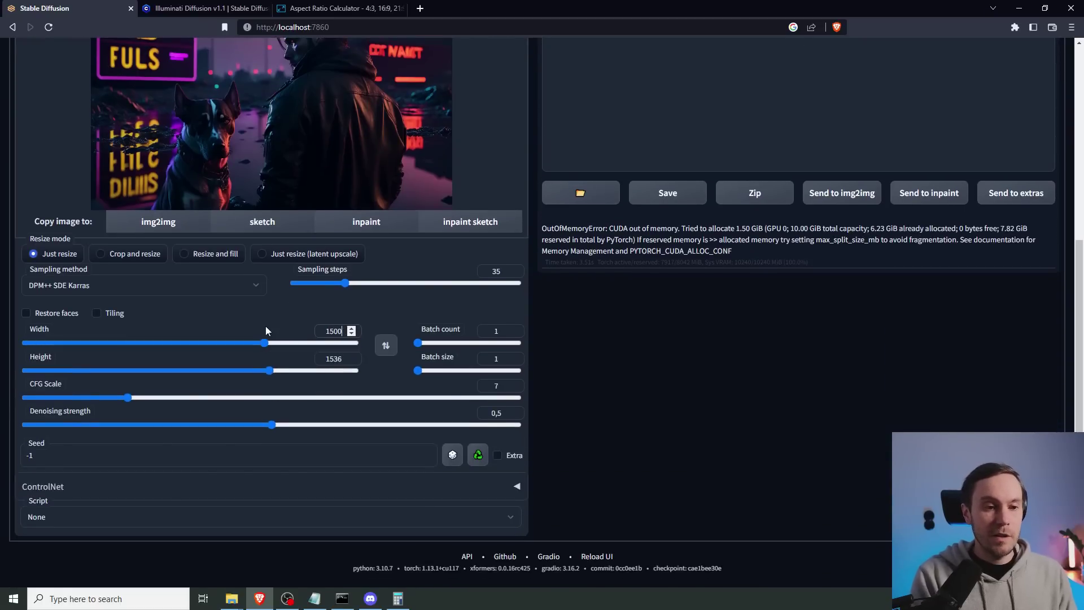
pyautogui.press('Tab')
pyautogui.press('Tab')
pyautogui.write('1125')
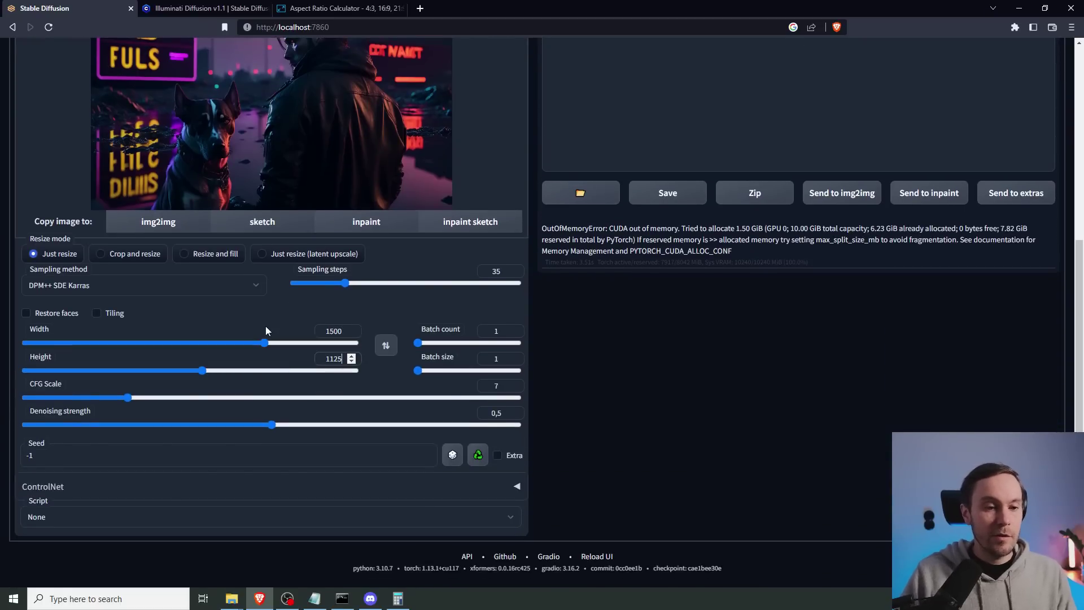
pyautogui.press('Tab')
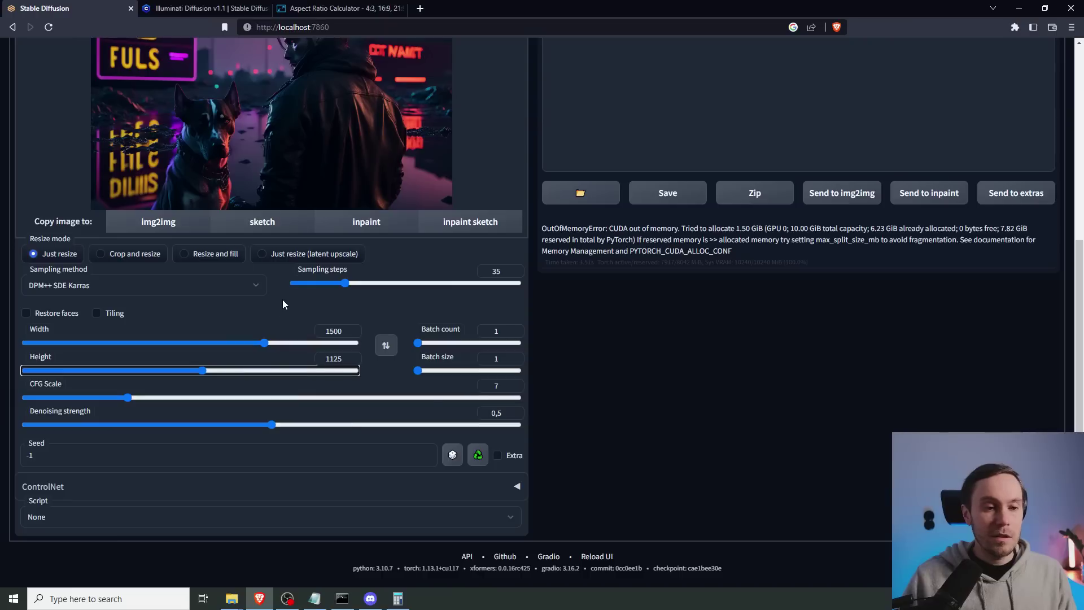
pyautogui.click(656, 362)
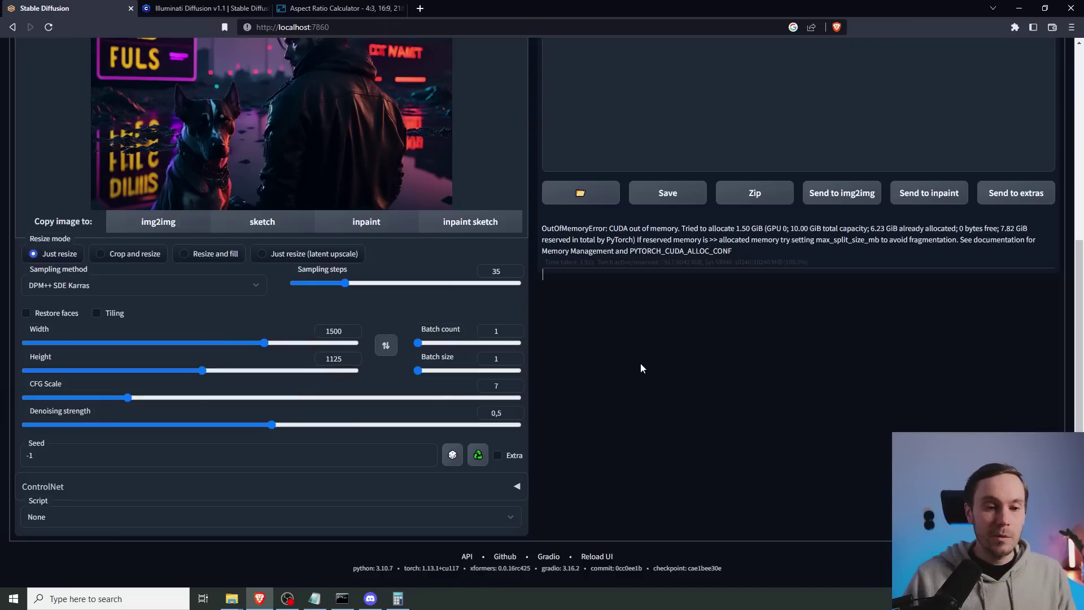
# Step: Set batch count to 2, generate, and check progress in the console window
pyautogui.scroll(2, 648, 364)
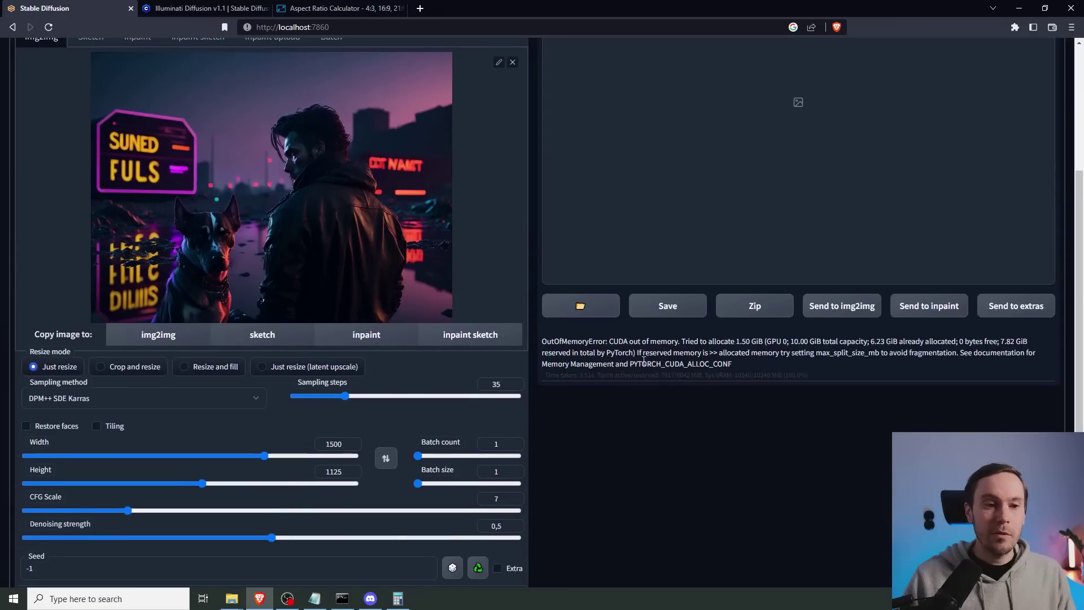
pyautogui.scroll(1, 644, 360)
pyautogui.click(423, 513)
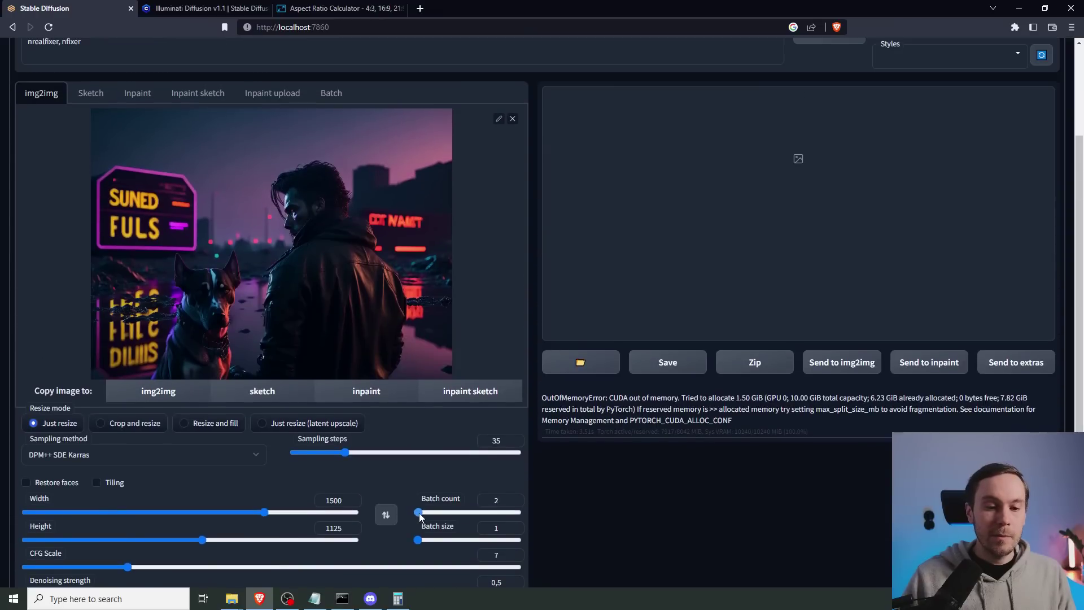
pyautogui.scroll(3, 734, 282)
pyautogui.click(956, 133)
pyautogui.scroll(-2, 851, 346)
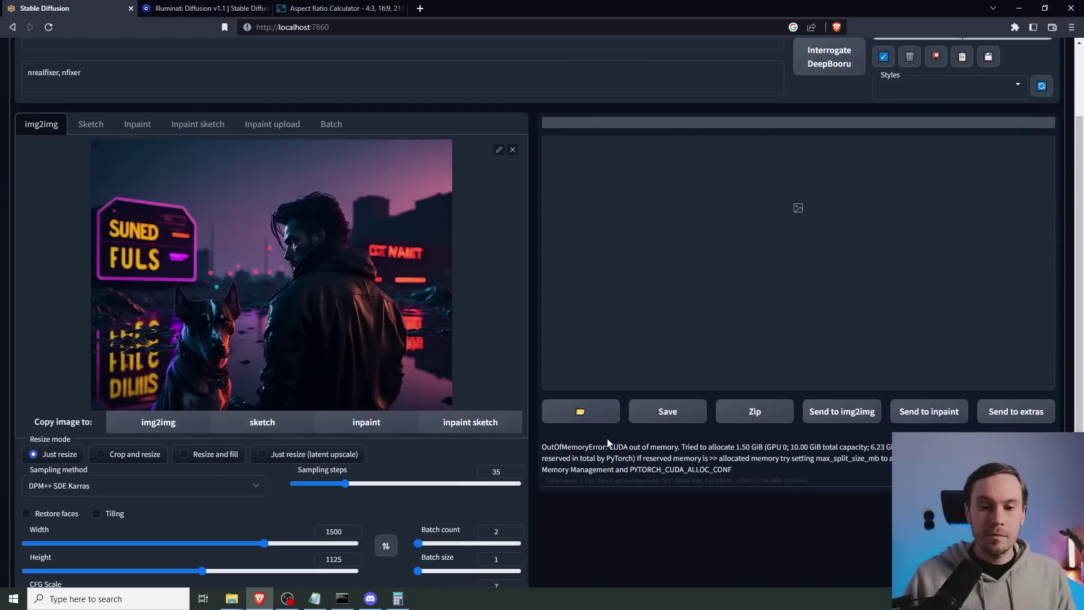
pyautogui.click(339, 556)
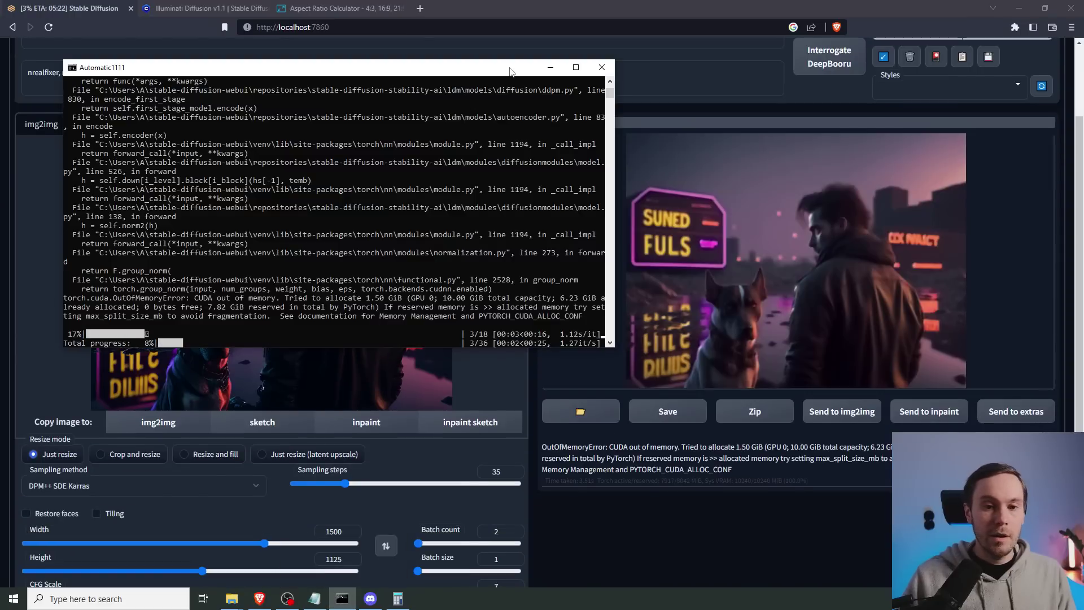
pyautogui.click(551, 68)
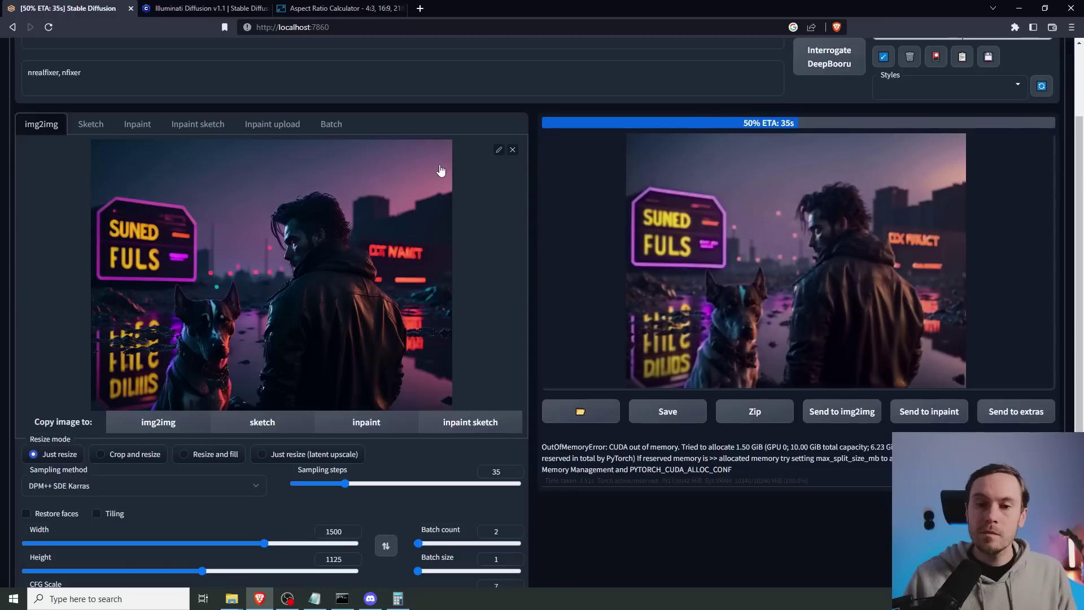
# Step: Open a man-and-dog result full-screen and flip through the variants with the arrow keys
pyautogui.click(909, 232)
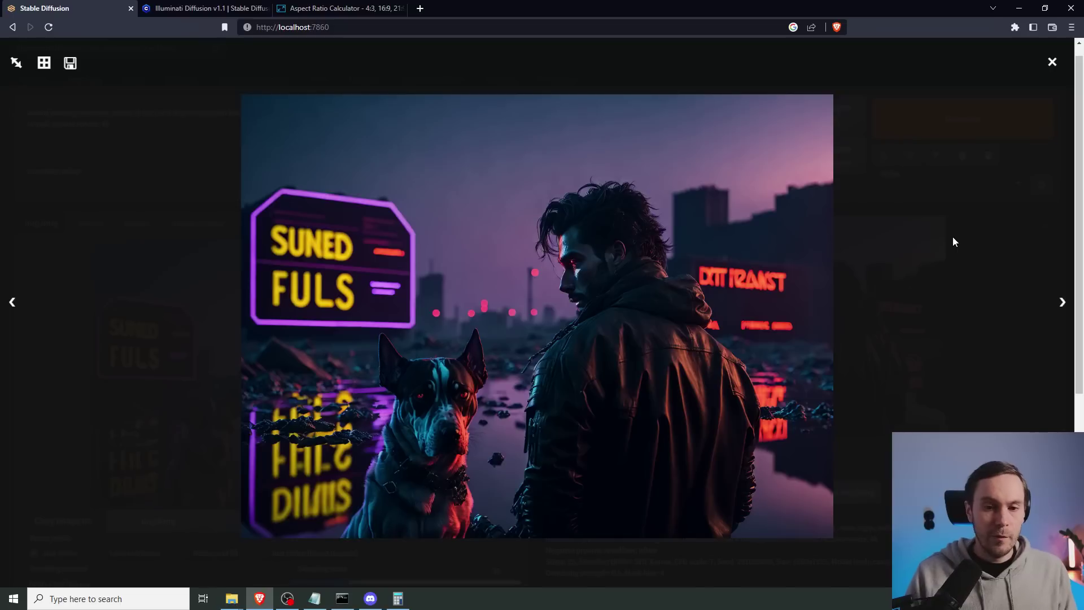
pyautogui.press('Right')
pyautogui.press('Right')
pyautogui.press('Right')
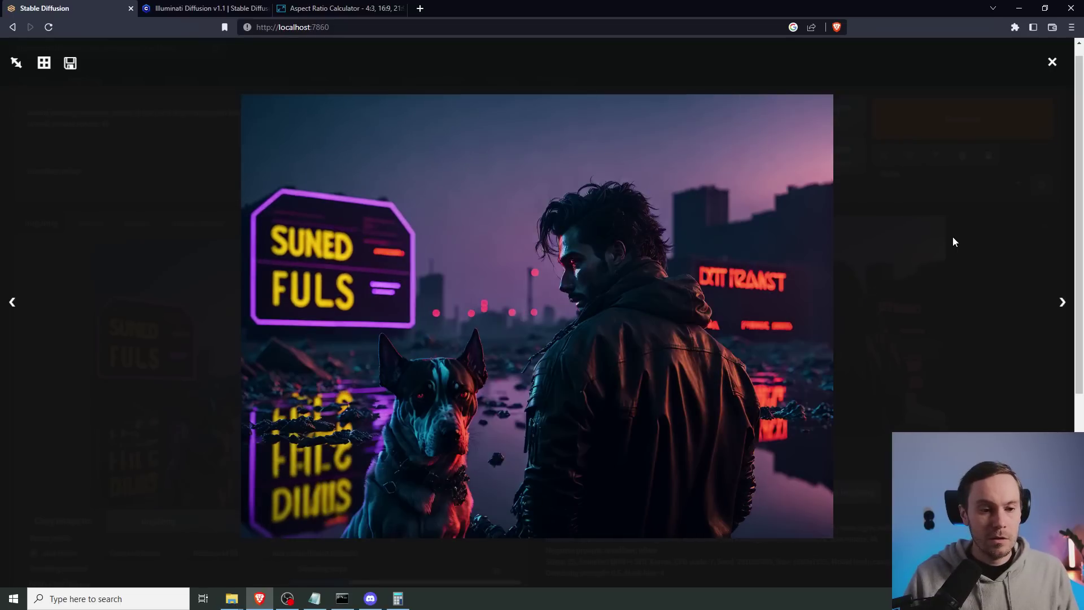
pyautogui.press('Right')
pyautogui.press('Right')
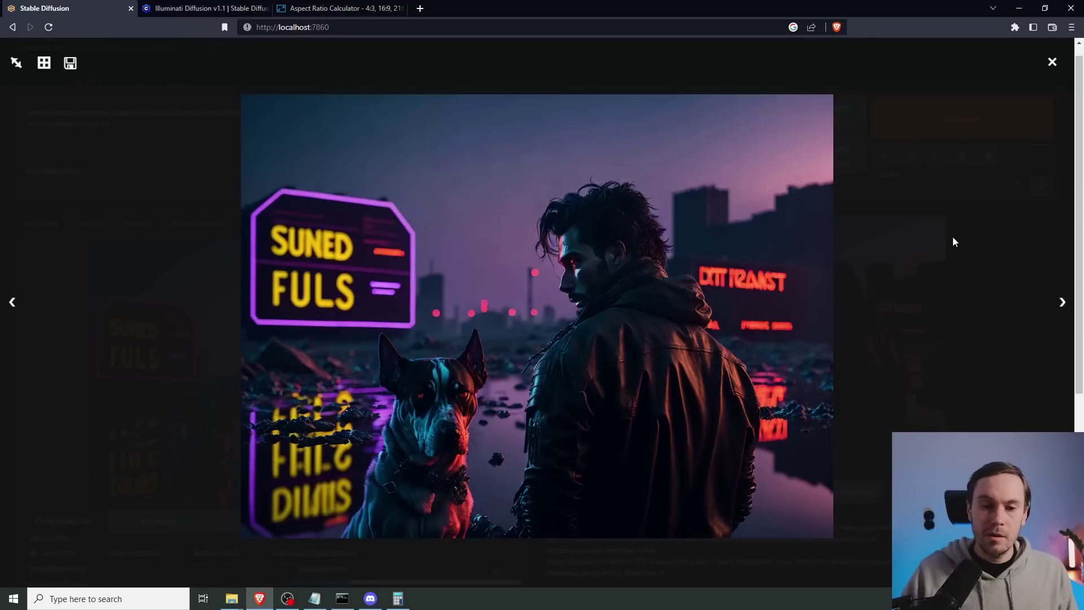
# Step: Mask the SUNED sign with a larger brush and replace the prompt opening with (neon ad sign:1.3)
pyautogui.click(538, 278)
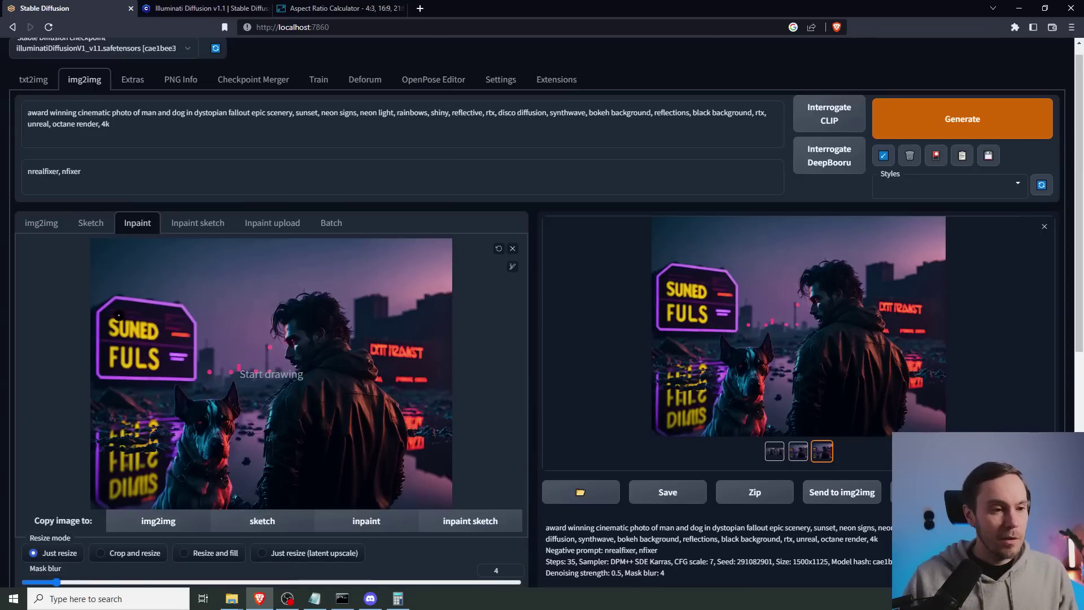
pyautogui.moveTo(453, 272); pyautogui.dragTo(476, 272)
pyautogui.moveTo(110, 319)
pyautogui.mouseDown()
pyautogui.moveTo(178, 325)
pyautogui.moveTo(179, 357)
pyautogui.moveTo(107, 356)
pyautogui.moveTo(169, 336)
pyautogui.mouseUp()
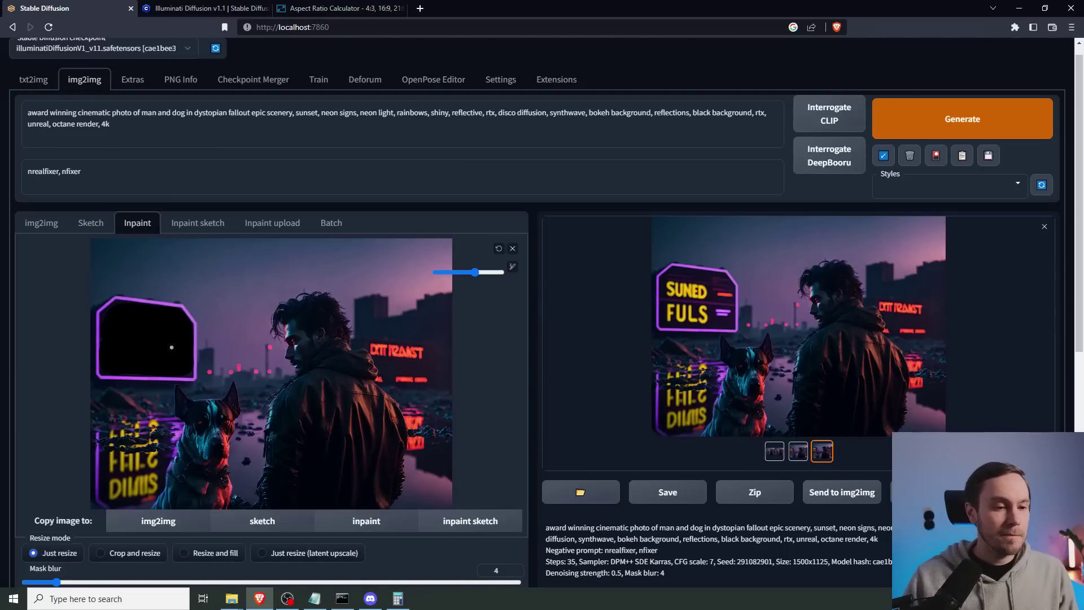
pyautogui.moveTo(27, 113); pyautogui.dragTo(193, 112)
pyautogui.write('(neon ad sign:1.3),')
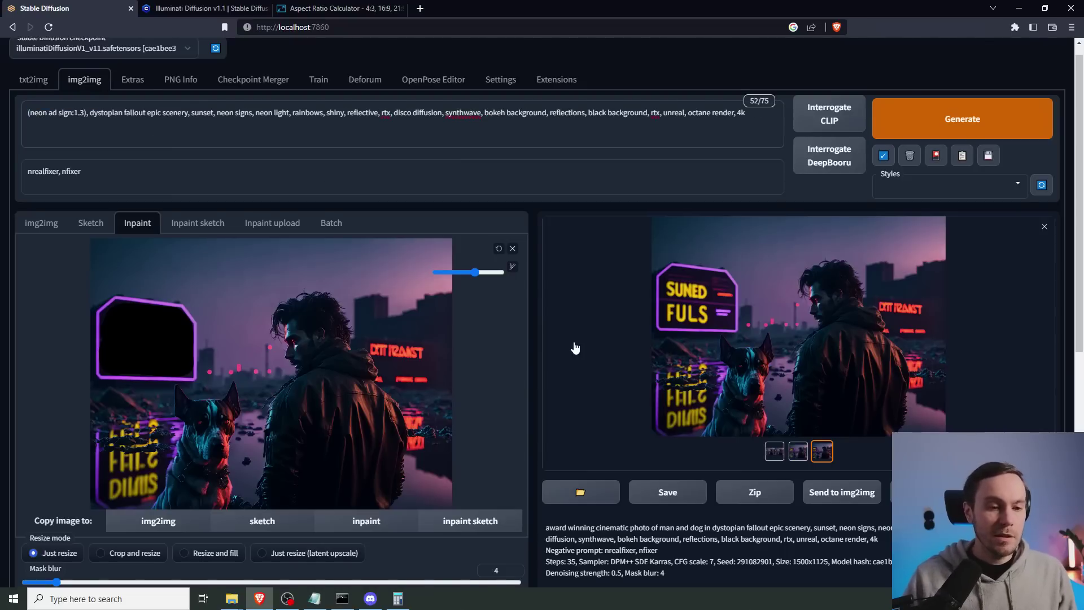
# Step: Set inpaint area to Only masked, denoising to 0.75, and start the inpaint
pyautogui.scroll(-5, 575, 348)
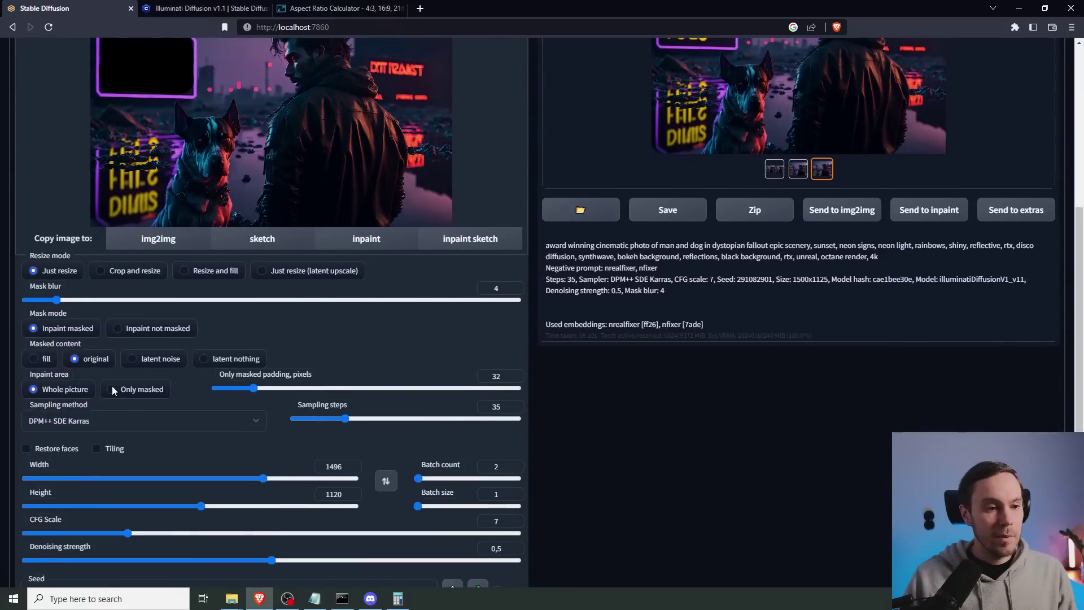
pyautogui.click(114, 390)
pyautogui.scroll(-1, 398, 453)
pyautogui.click(373, 504)
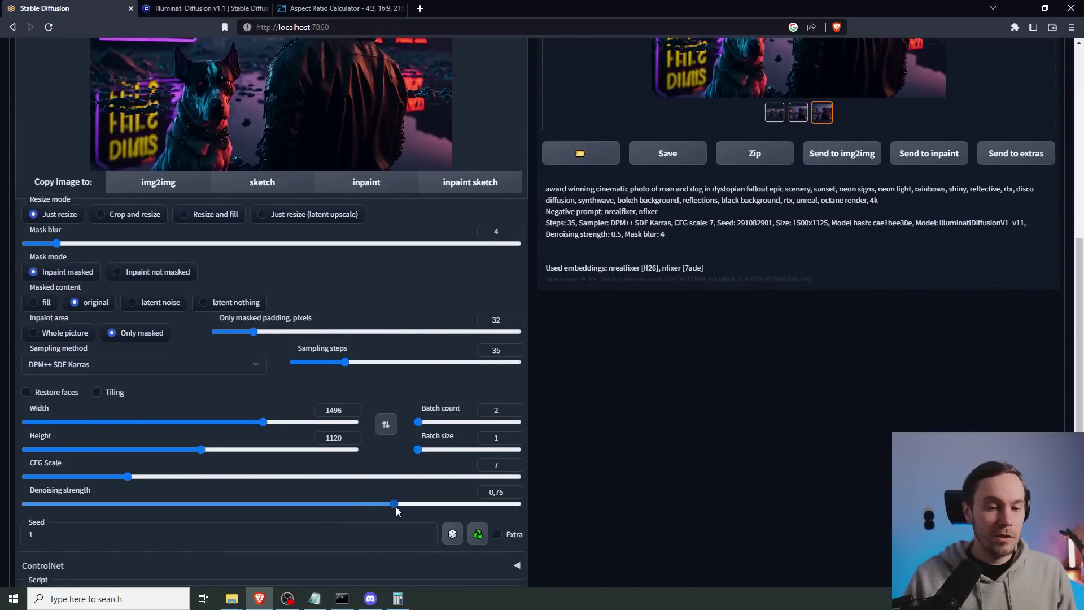
pyautogui.scroll(4, 565, 395)
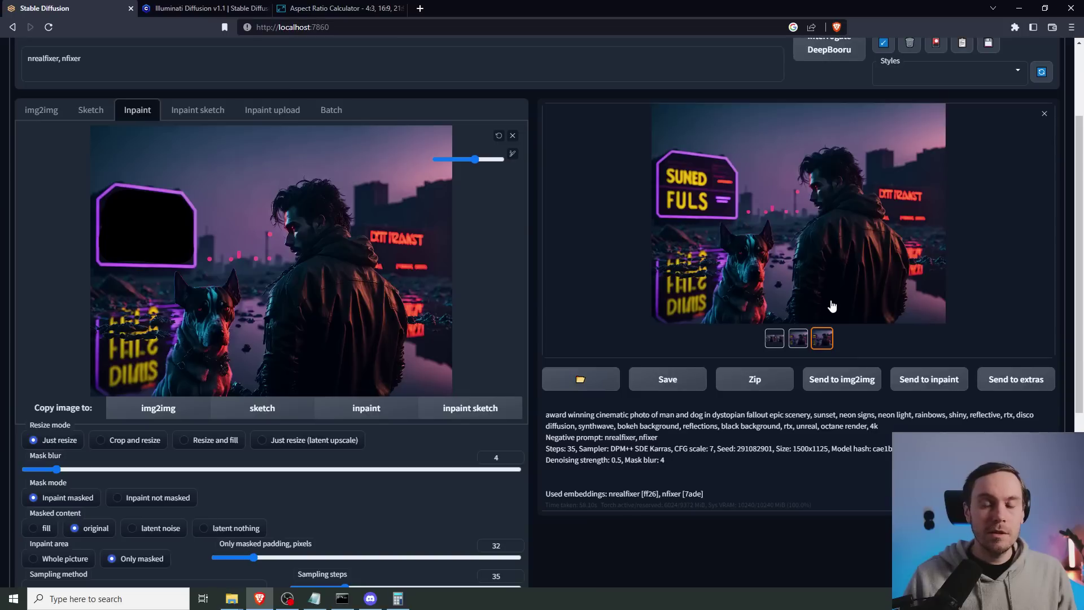
pyautogui.scroll(1, 832, 305)
pyautogui.click(948, 64)
pyautogui.scroll(-2, 696, 489)
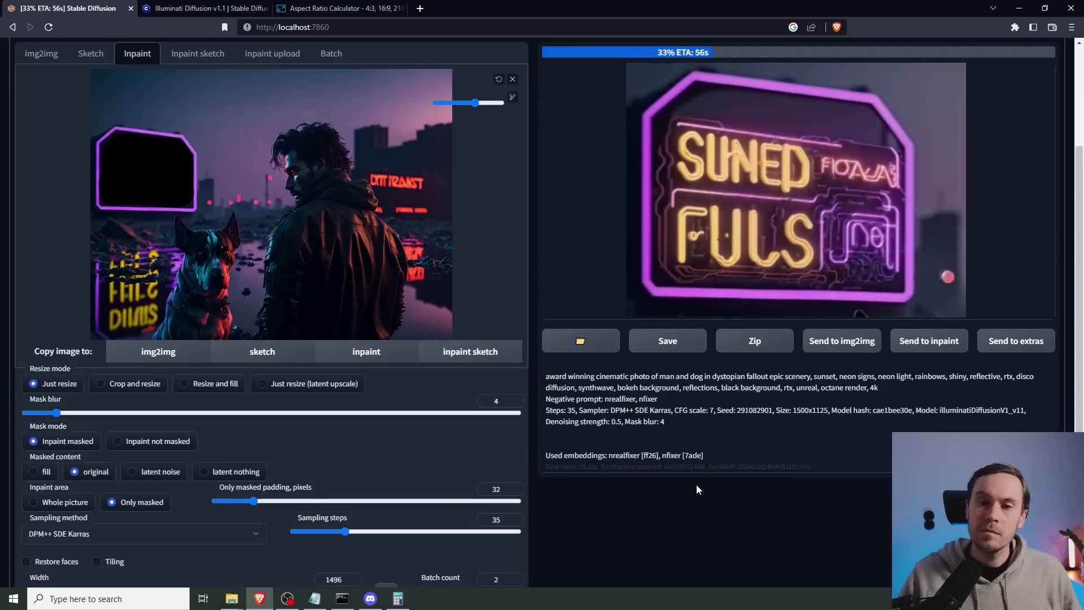
# Step: Inspect the finished sign inpaint full-screen; the sign still reads 'SUNED FULS'
pyautogui.click(797, 192)
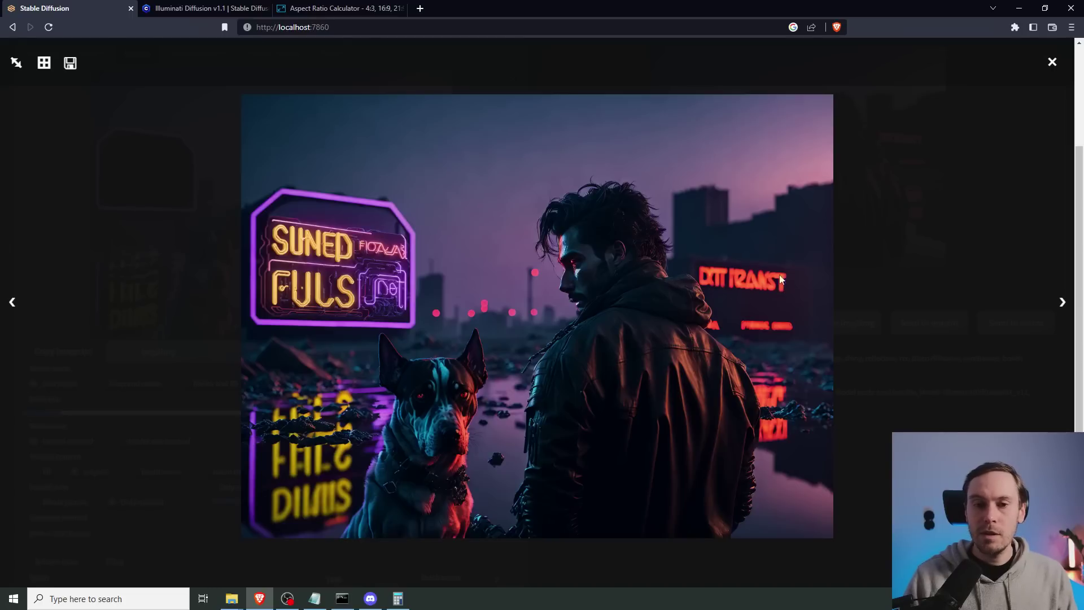
# Step: Mask the man's head and trim the prompt's opening so it starts with 'man head'
pyautogui.click(789, 295)
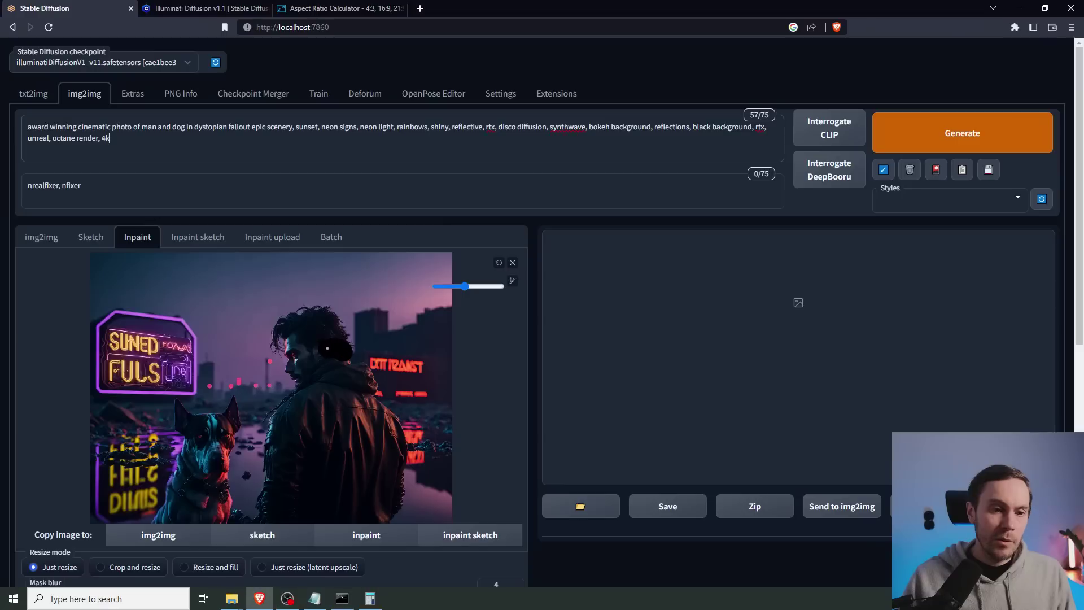
pyautogui.moveTo(300, 377)
pyautogui.mouseDown()
pyautogui.moveTo(281, 341)
pyautogui.moveTo(302, 312)
pyautogui.moveTo(319, 308)
pyautogui.moveTo(334, 323)
pyautogui.mouseUp()
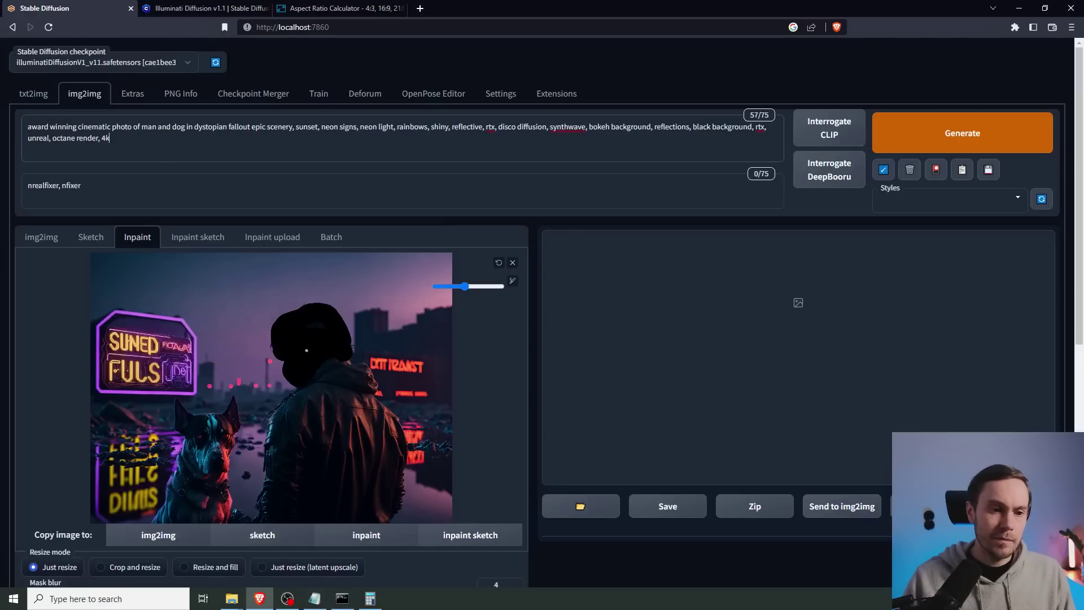
pyautogui.moveTo(429, 127); pyautogui.dragTo(406, 127)
pyautogui.moveTo(318, 127); pyautogui.dragTo(5, 128)
pyautogui.press('BackSpace')
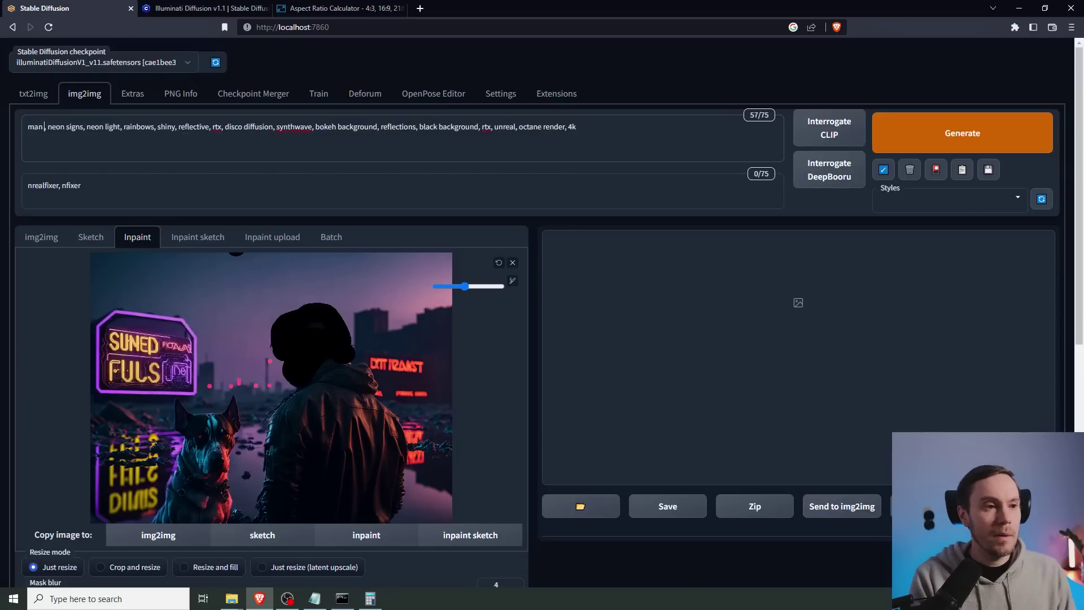
# Step: Use a random seed, denoising 0.45, and Only masked inpaint area
pyautogui.scroll(-3, 662, 262)
pyautogui.scroll(-4, 662, 262)
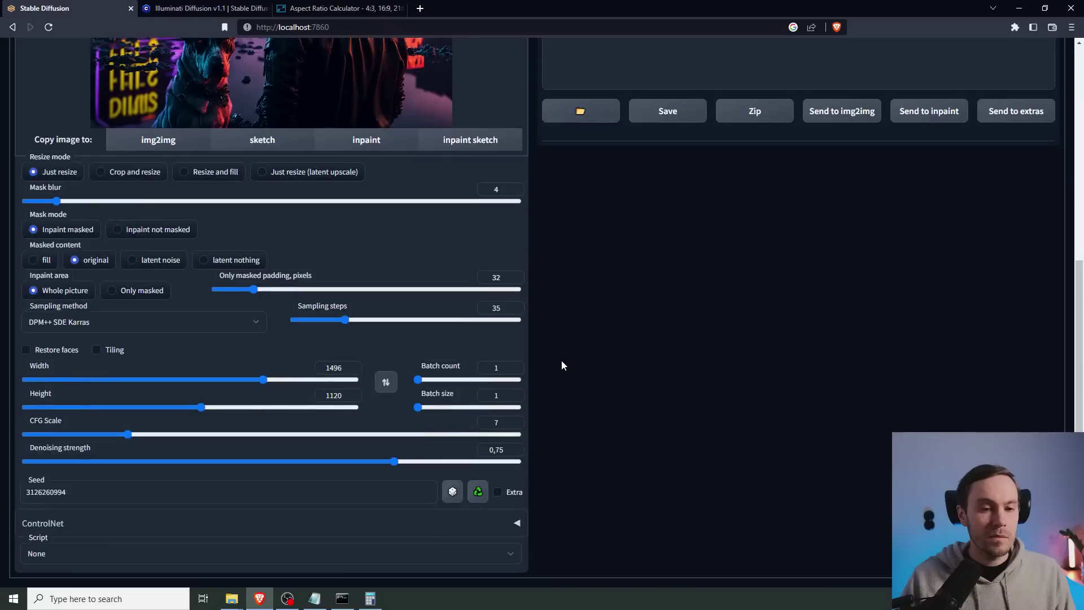
pyautogui.click(453, 491)
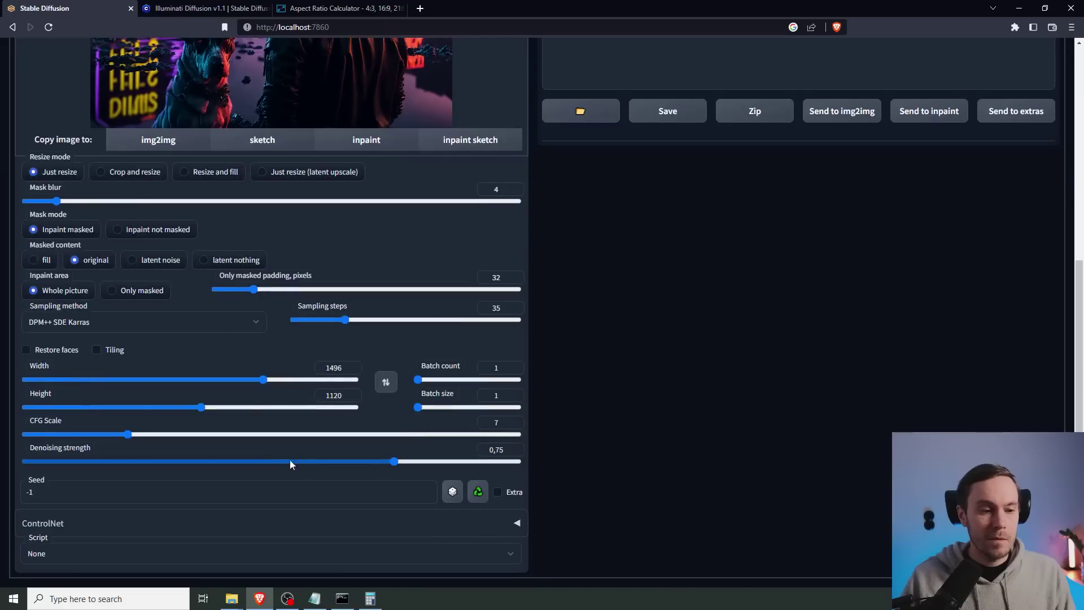
pyautogui.moveTo(306, 462); pyautogui.dragTo(252, 464)
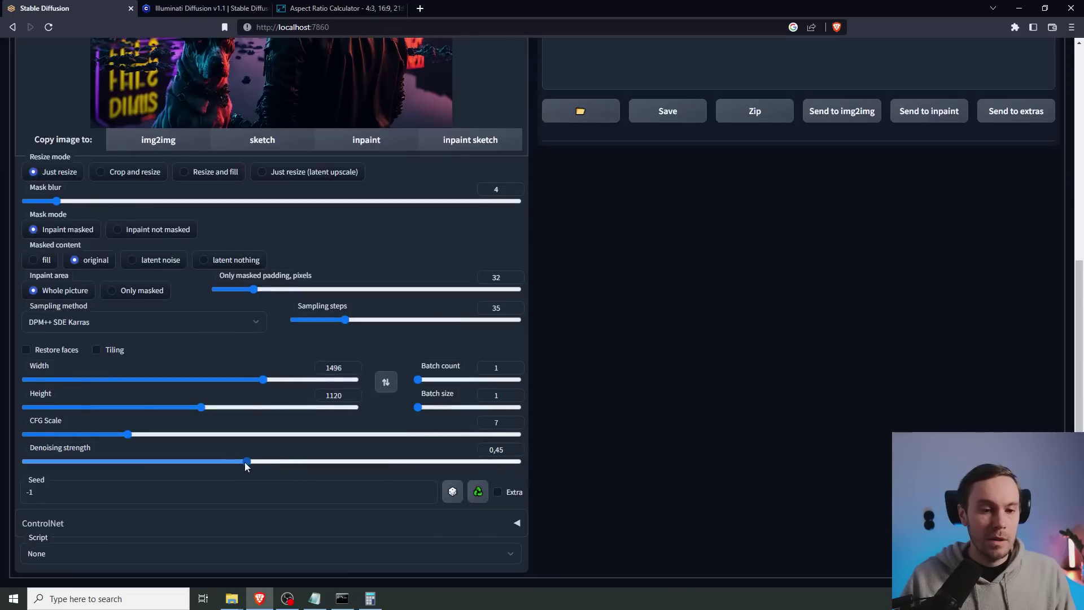
pyautogui.scroll(6, 771, 364)
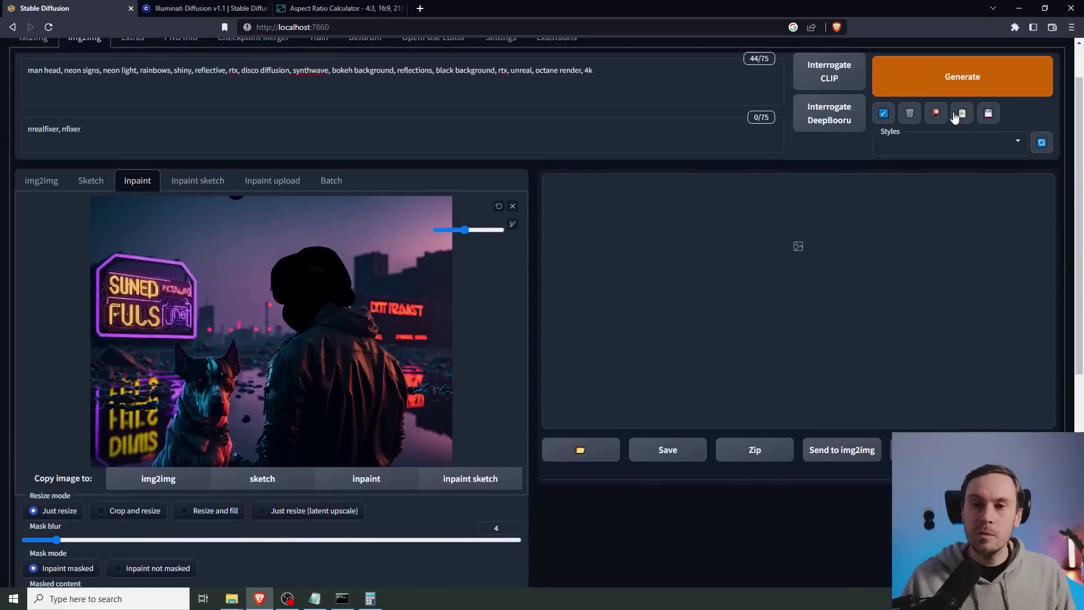
pyautogui.scroll(-4, 645, 379)
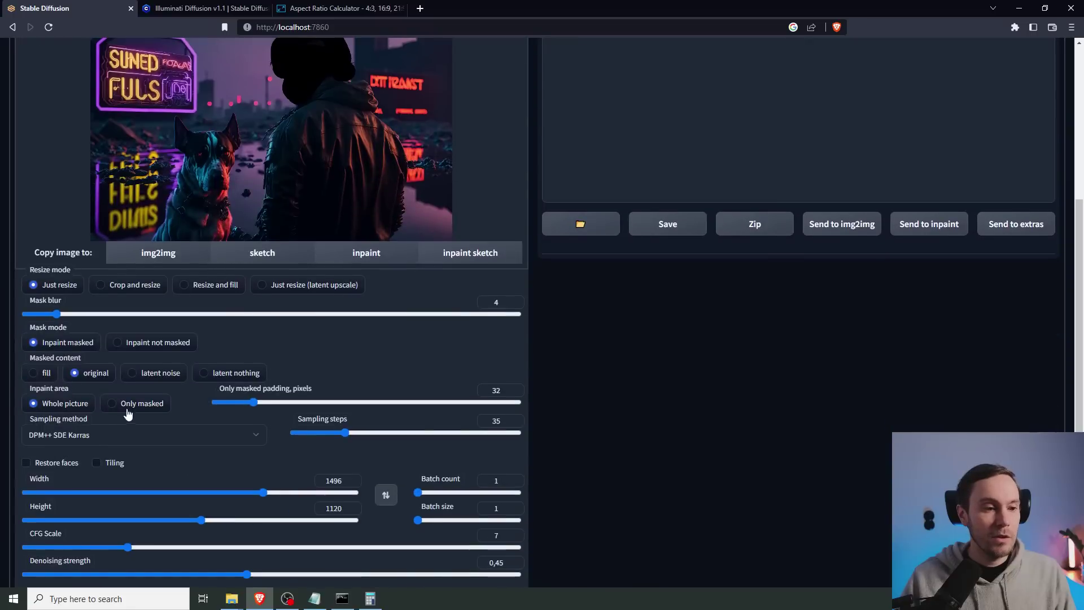
pyautogui.click(111, 403)
# Step: Generate the man's head inpaint and check the detailed face at full size
pyautogui.scroll(5, 807, 337)
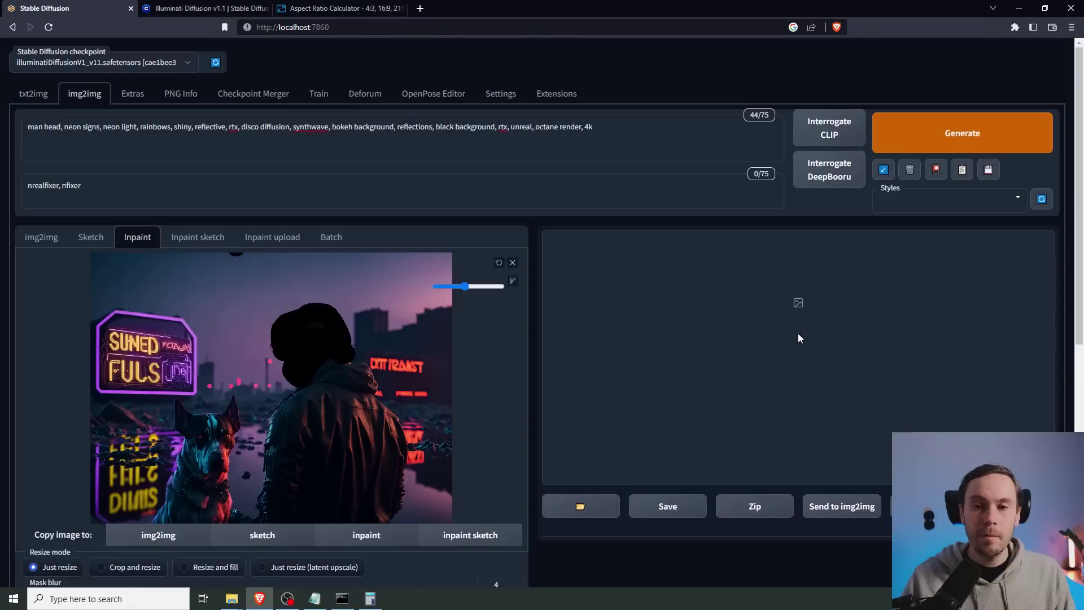
pyautogui.hotkey('ctrl', 'Return')
pyautogui.scroll(-2, 808, 336)
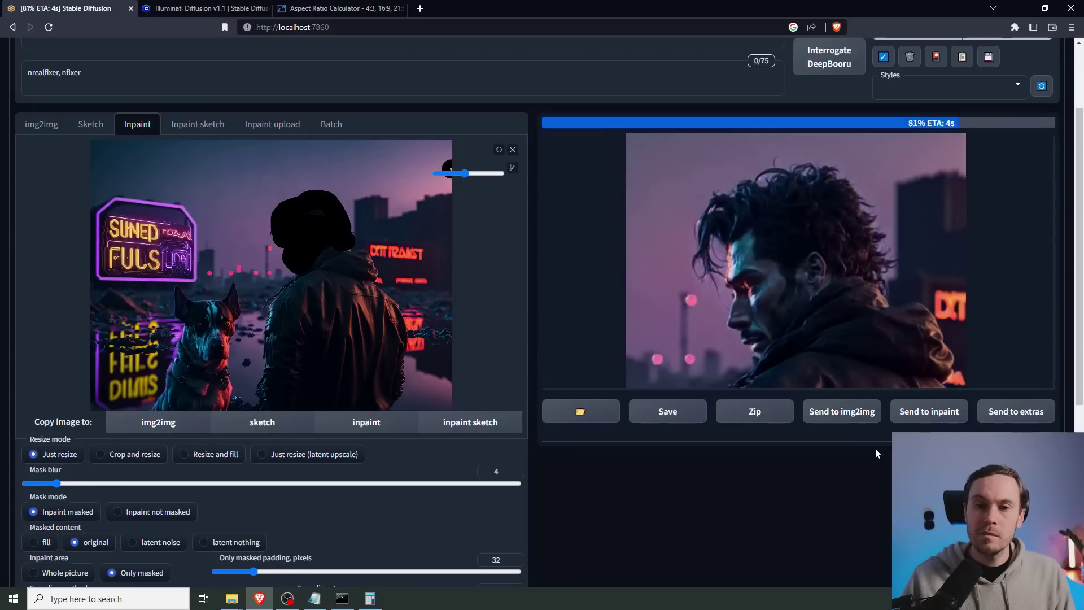
pyautogui.click(771, 235)
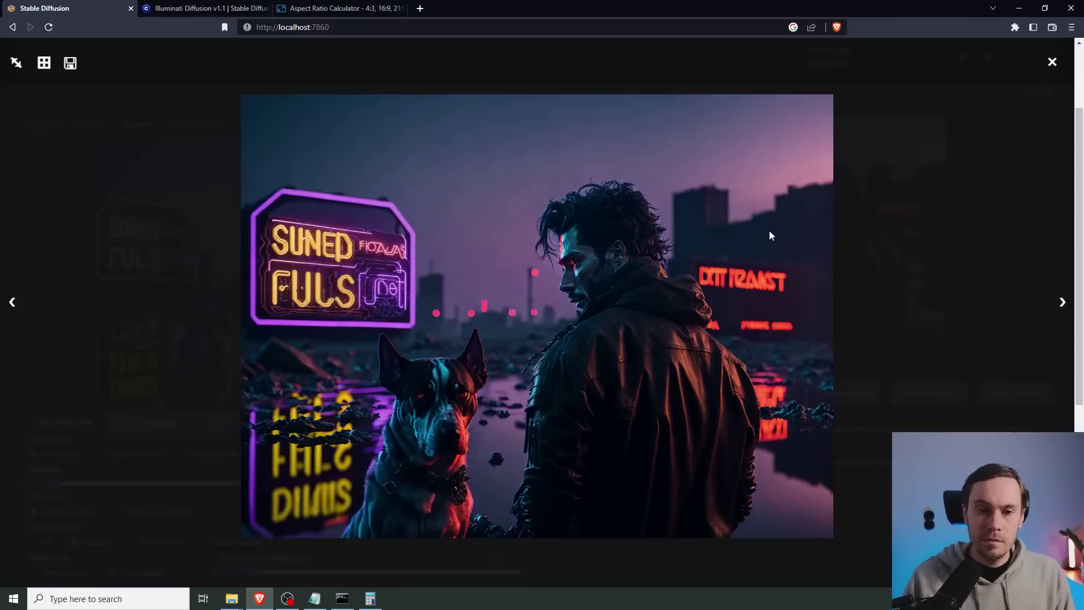
pyautogui.click(666, 256)
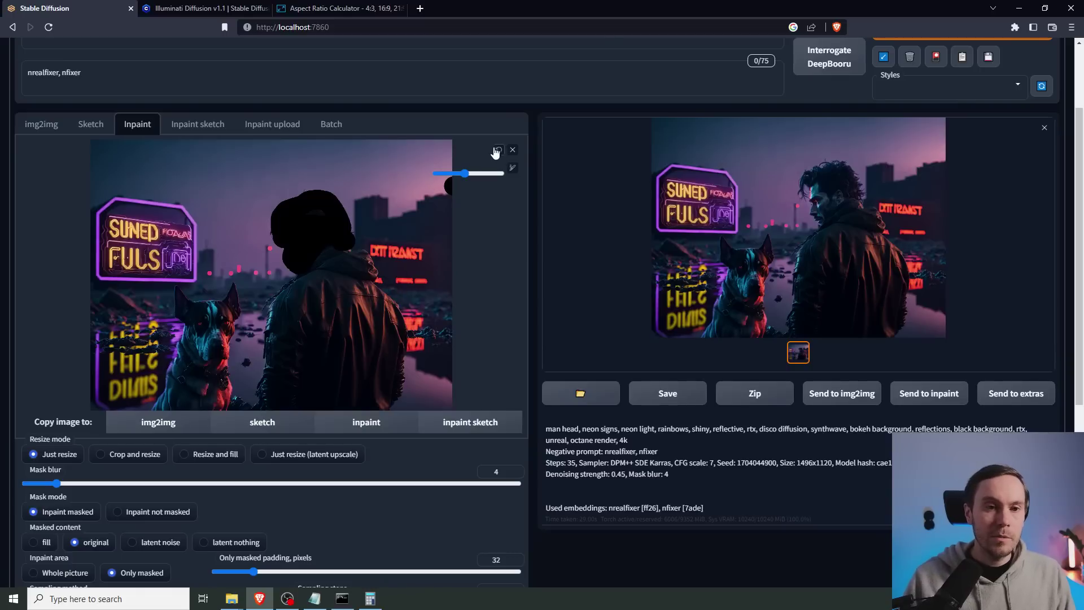
# Step: Mask the dog's head and change the prompt to 'dog', removing 'neon signs'
pyautogui.moveTo(223, 356)
pyautogui.mouseDown()
pyautogui.moveTo(181, 295)
pyautogui.moveTo(221, 307)
pyautogui.moveTo(231, 291)
pyautogui.moveTo(214, 353)
pyautogui.moveTo(190, 337)
pyautogui.moveTo(156, 408)
pyautogui.moveTo(222, 403)
pyautogui.moveTo(219, 363)
pyautogui.mouseUp()
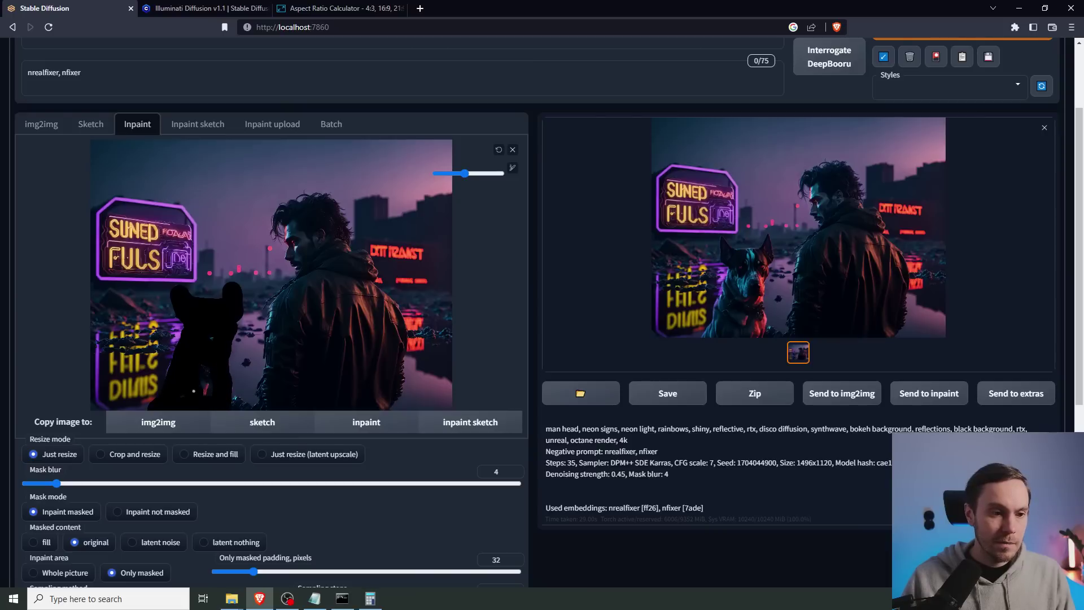
pyautogui.scroll(2, 194, 391)
pyautogui.moveTo(62, 126)
pyautogui.mouseDown()
pyautogui.moveTo(27, 127)
pyautogui.moveTo(44, 127)
pyautogui.mouseUp()
pyautogui.write('dog')
pyautogui.press('BackSpace')
pyautogui.press('BackSpace')
pyautogui.press('BackSpace')
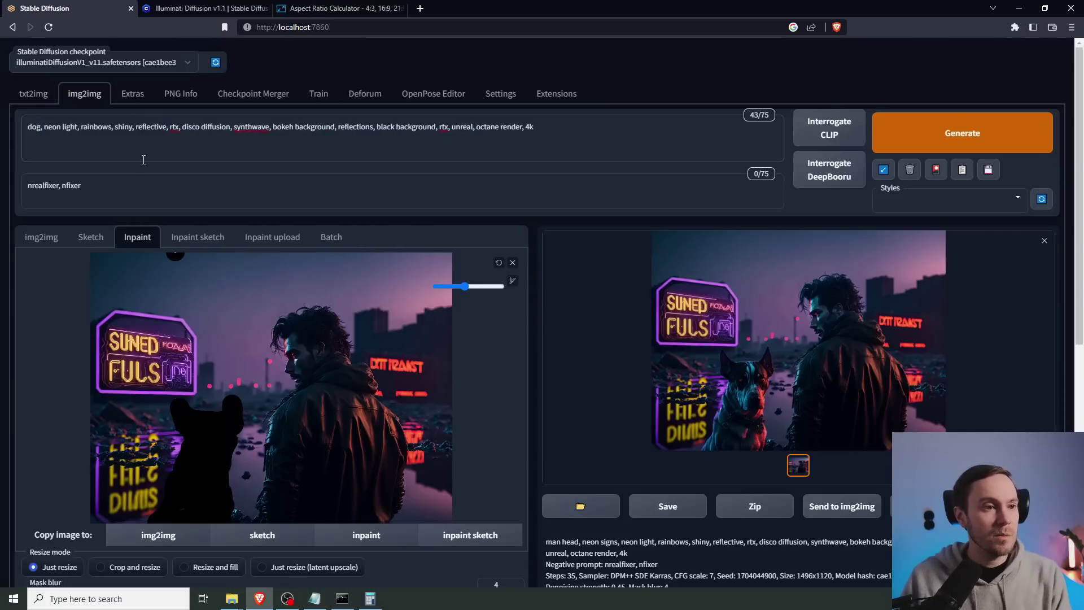
# Step: Set denoising to 0.55 and sampling steps to 40, generate the dog head, and view it full-size
pyautogui.scroll(-8, 144, 159)
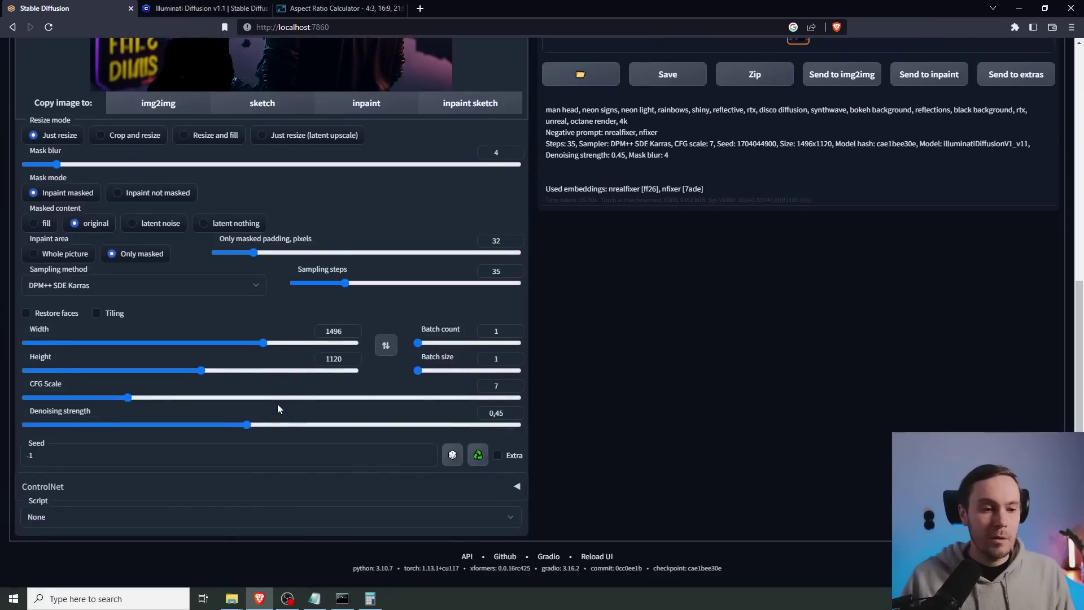
pyautogui.moveTo(248, 430); pyautogui.dragTo(291, 427)
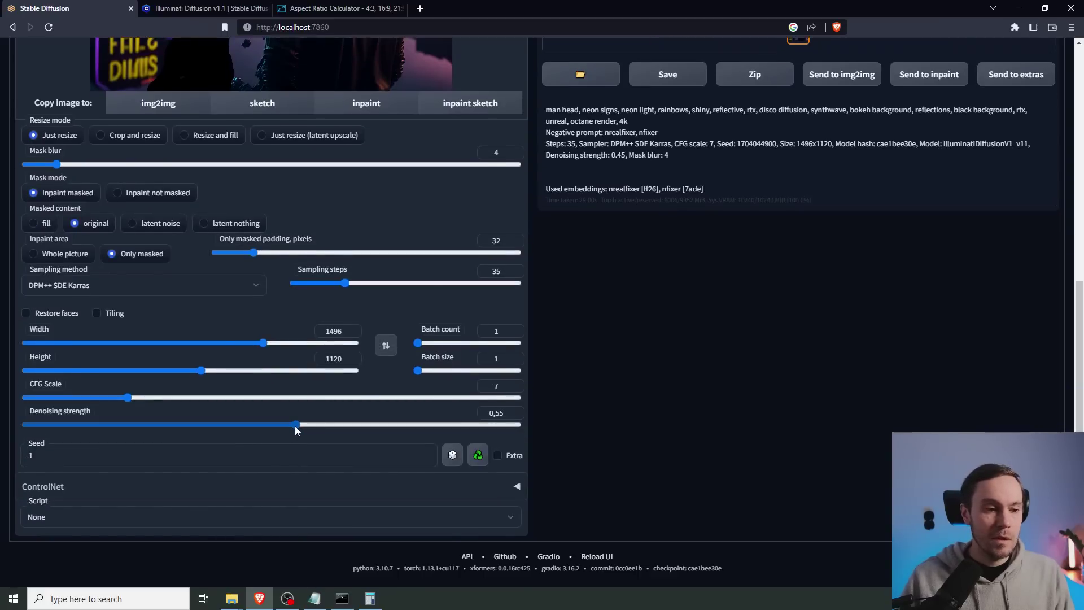
pyautogui.moveTo(344, 282); pyautogui.dragTo(353, 283)
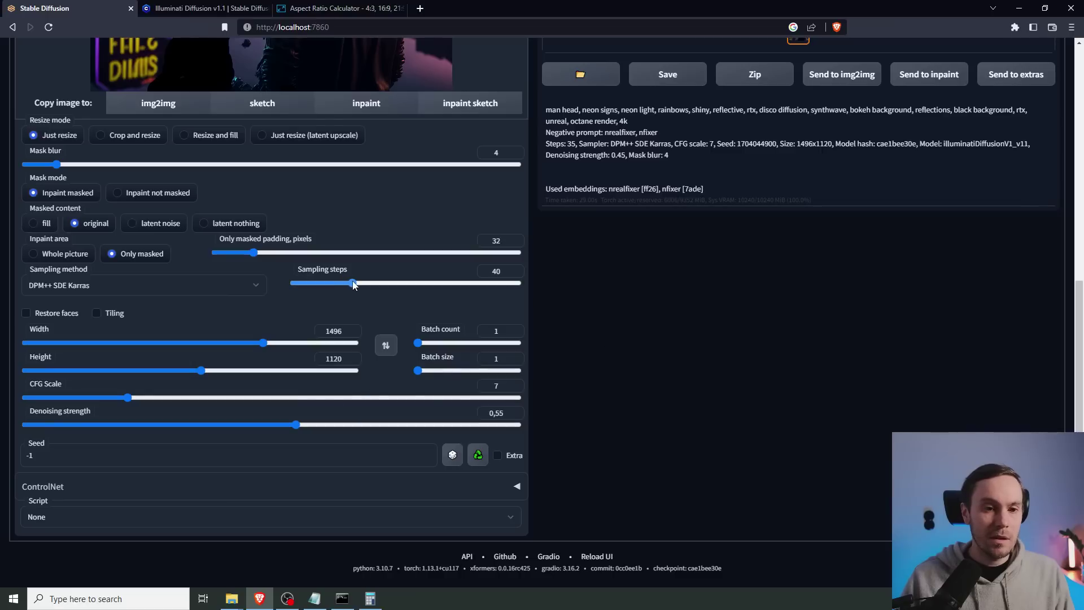
pyautogui.scroll(6, 712, 326)
pyautogui.hotkey('ctrl', 'Return')
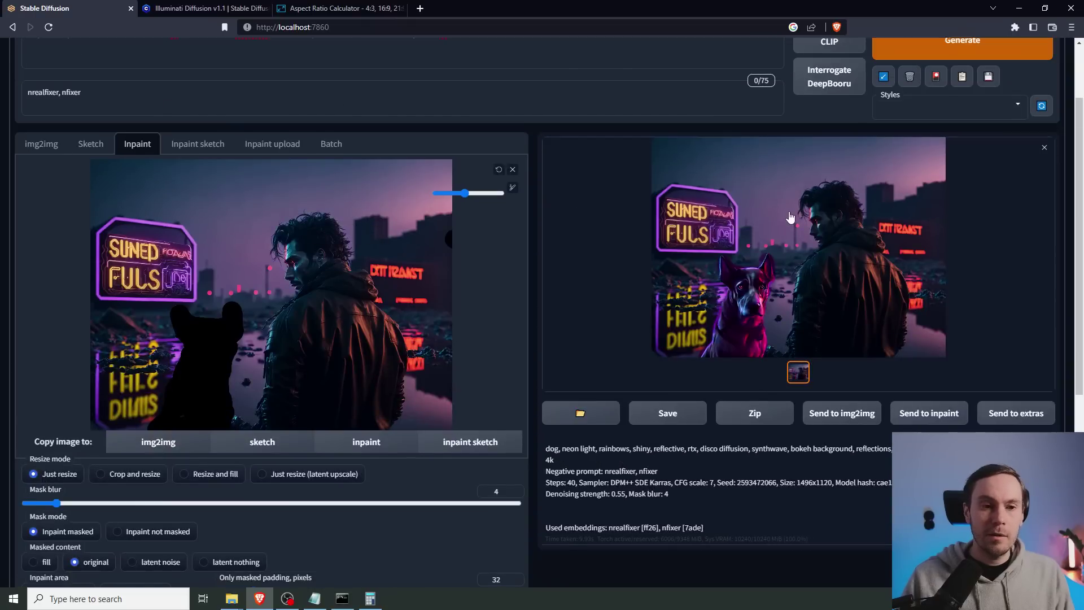
pyautogui.scroll(1, 922, 99)
pyautogui.click(921, 99)
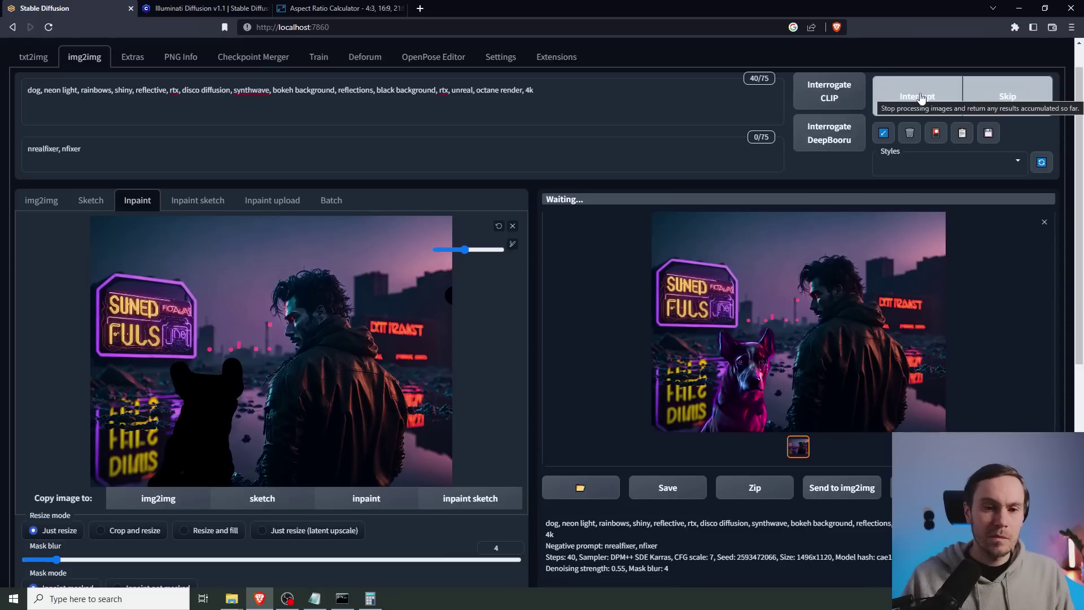
pyautogui.click(695, 357)
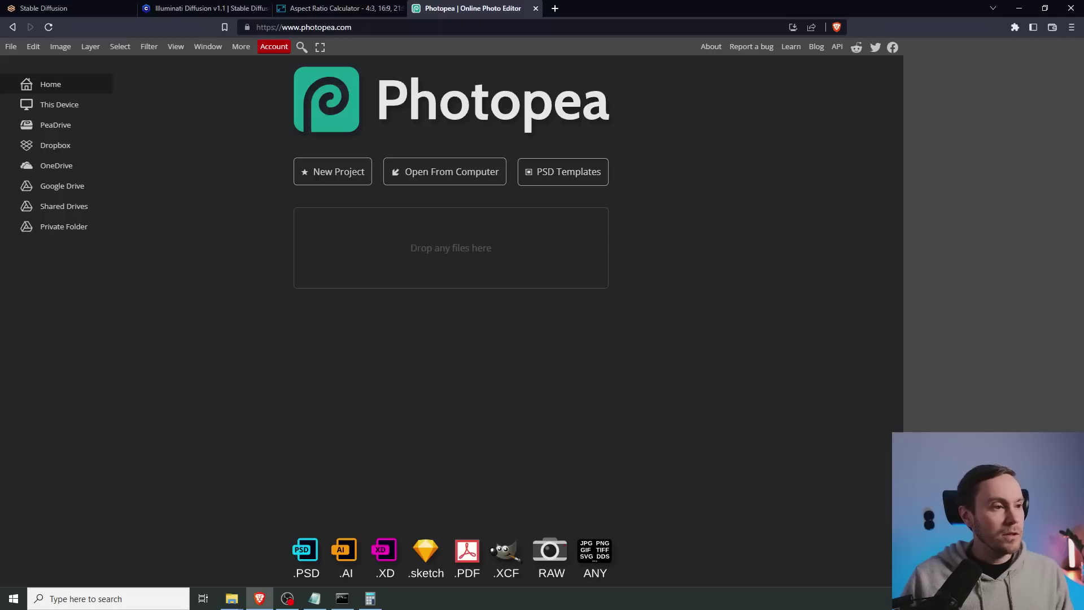
# Step: Open the generated image in Photopea as 00065-2276498719.psd and show the adjustment layer list
pyautogui.hotkey('alt', 'Tab')
pyautogui.moveTo(0, 362); pyautogui.dragTo(394, 266)
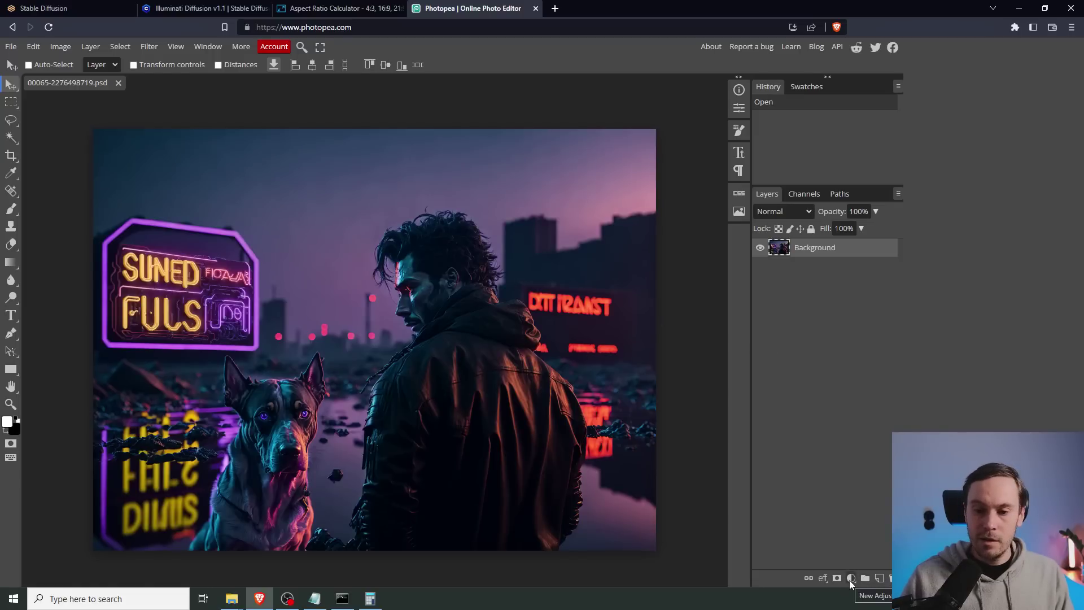
pyautogui.click(851, 578)
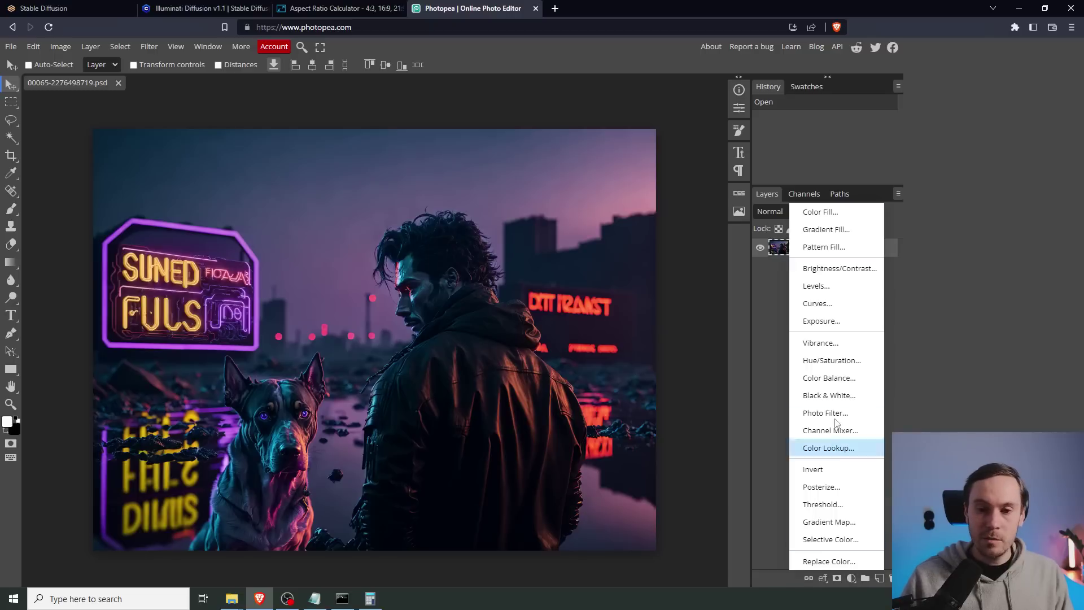
# Step: Add a Curves adjustment with low shadow points and midtones lifted (85 in, 111 out)
pyautogui.click(827, 312)
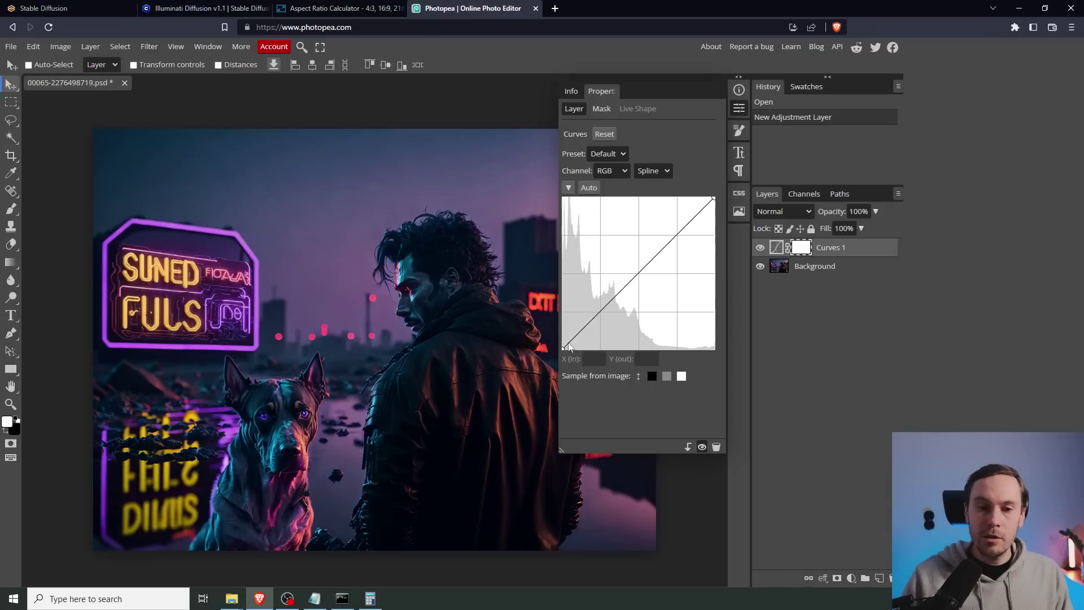
pyautogui.moveTo(572, 344); pyautogui.dragTo(573, 346)
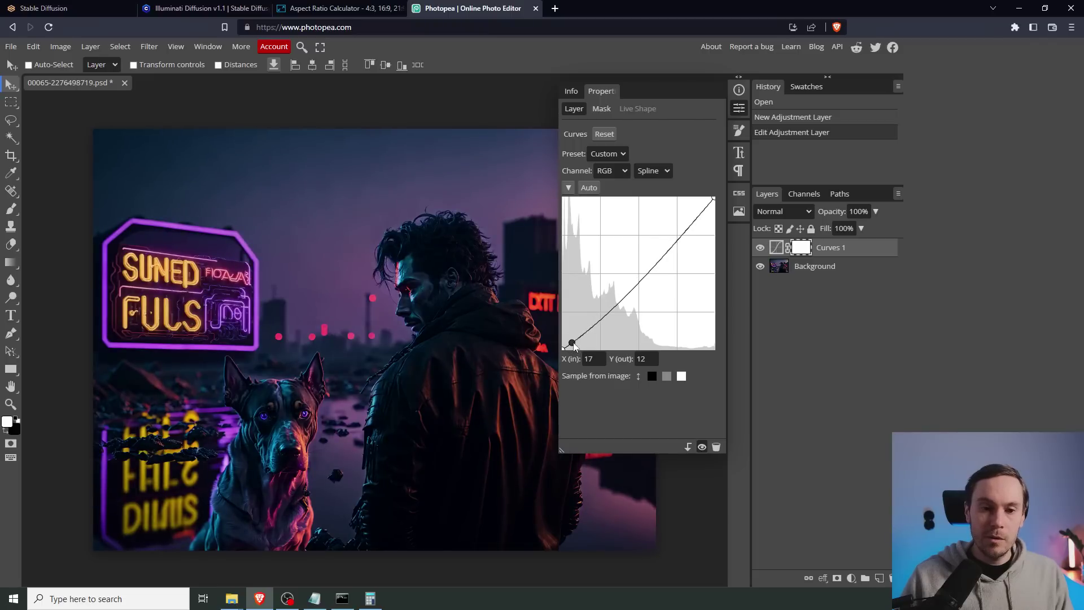
pyautogui.moveTo(574, 346); pyautogui.dragTo(632, 292)
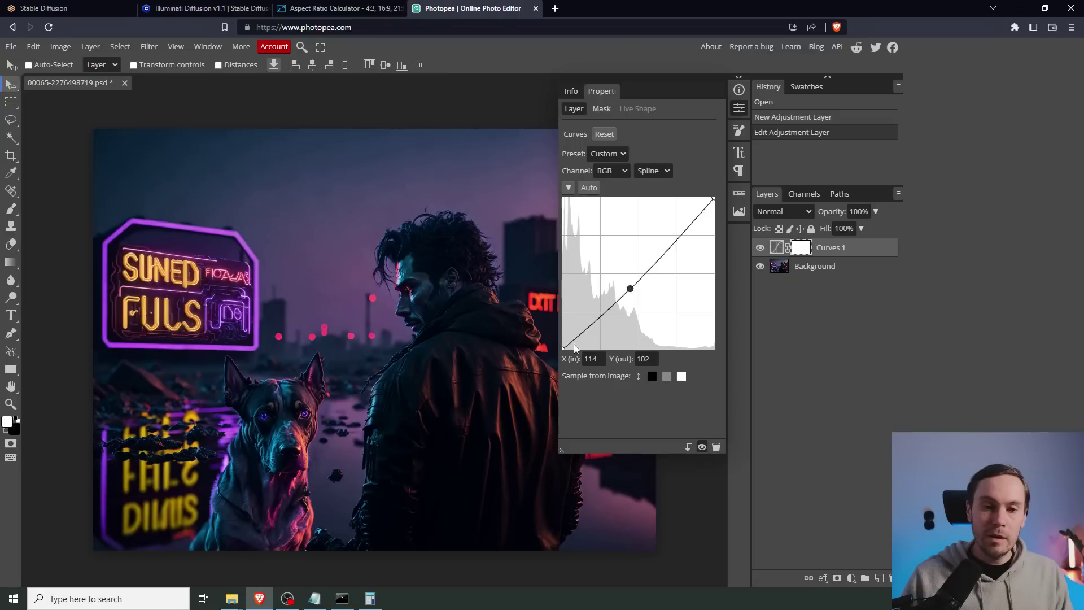
pyautogui.click(714, 199)
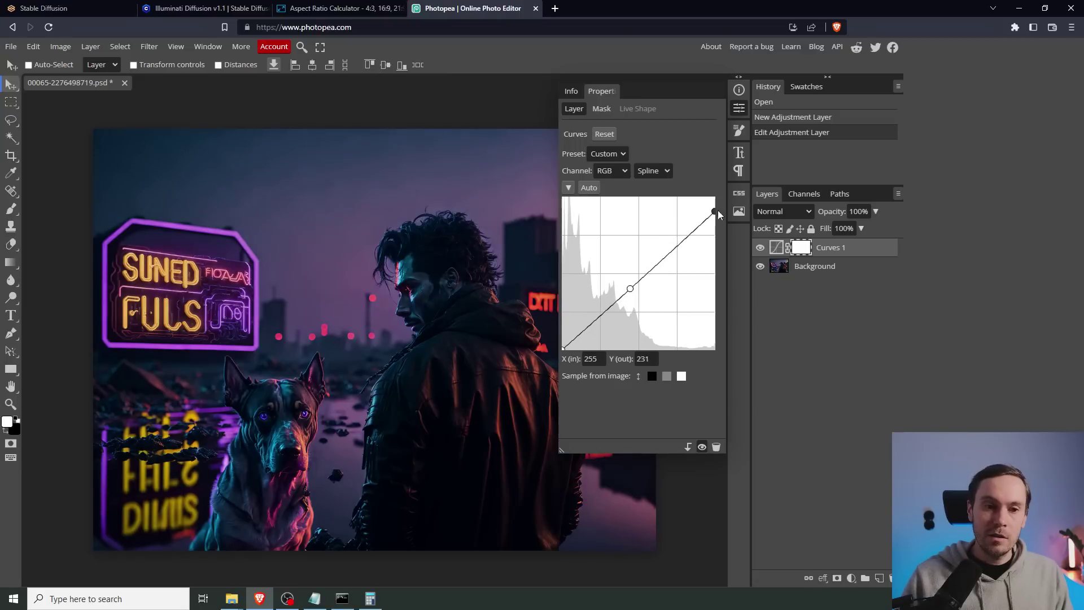
pyautogui.moveTo(565, 351)
pyautogui.mouseDown()
pyautogui.moveTo(562, 309)
pyautogui.moveTo(554, 349)
pyautogui.moveTo(551, 293)
pyautogui.moveTo(550, 340)
pyautogui.moveTo(571, 348)
pyautogui.mouseUp()
pyautogui.click(568, 345)
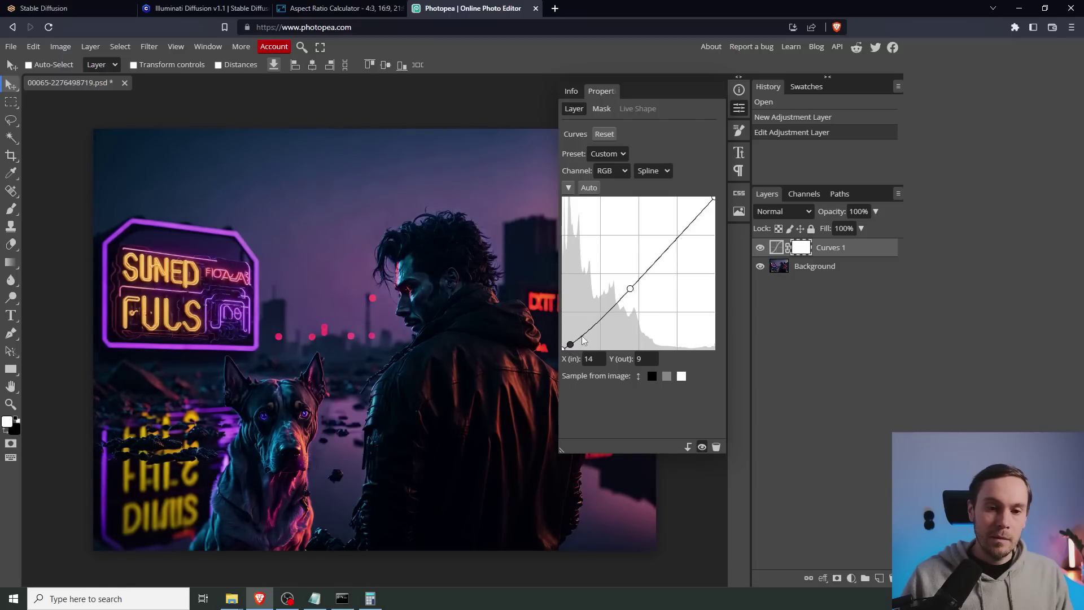
pyautogui.click(583, 335)
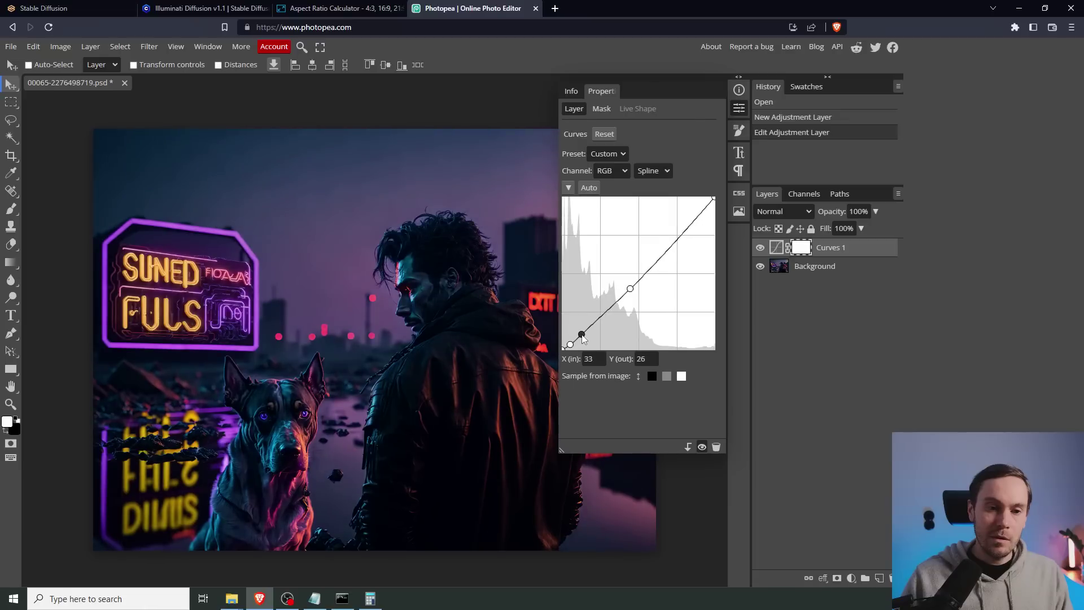
pyautogui.moveTo(582, 335); pyautogui.dragTo(581, 334)
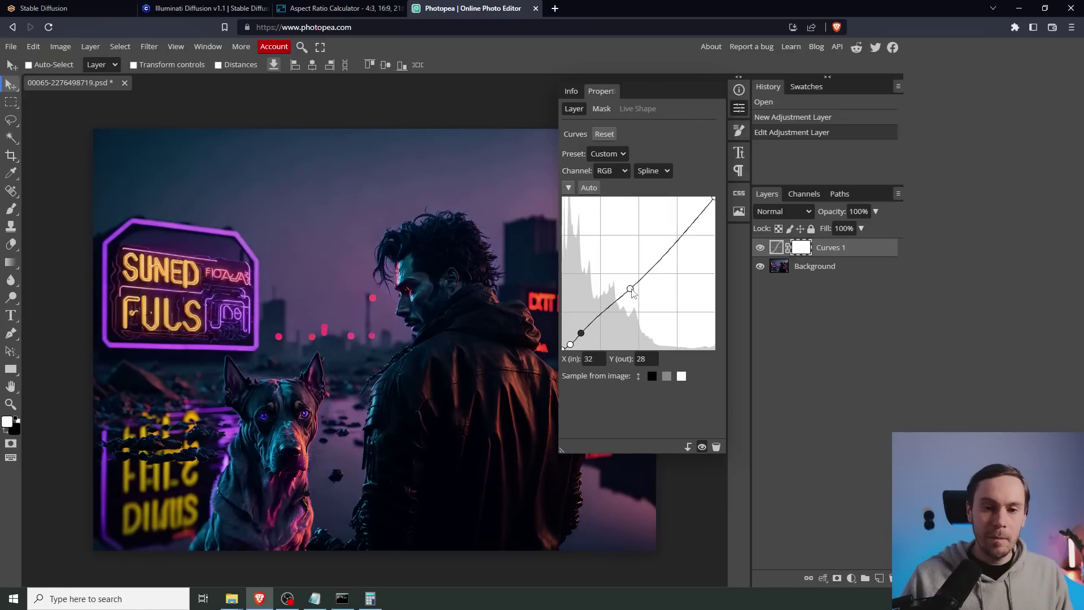
pyautogui.moveTo(630, 289); pyautogui.dragTo(618, 285)
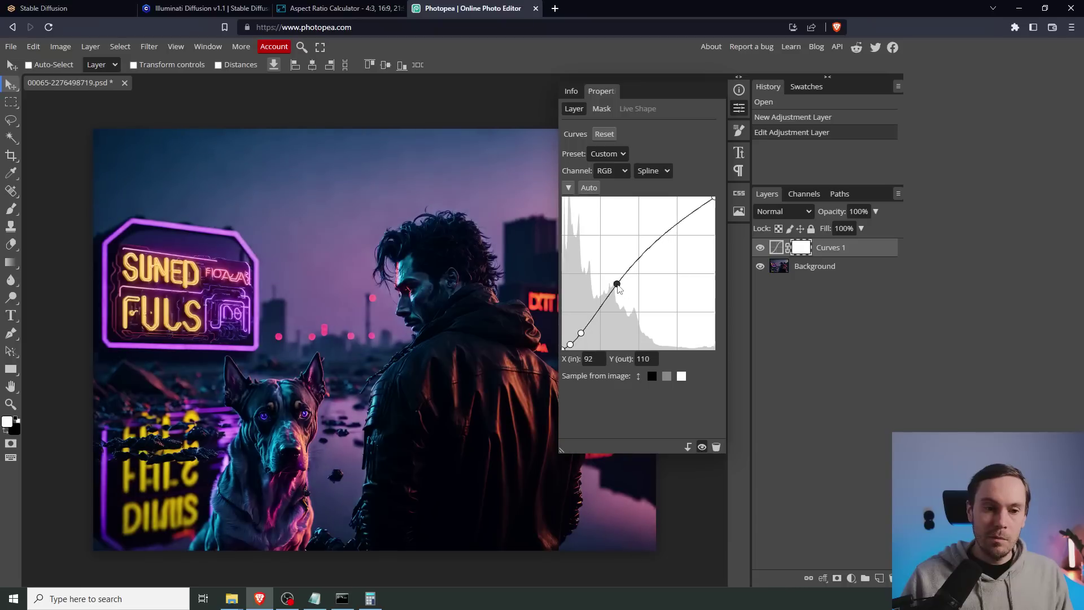
pyautogui.moveTo(582, 334)
pyautogui.mouseDown()
pyautogui.moveTo(584, 323)
pyautogui.moveTo(583, 333)
pyautogui.mouseUp()
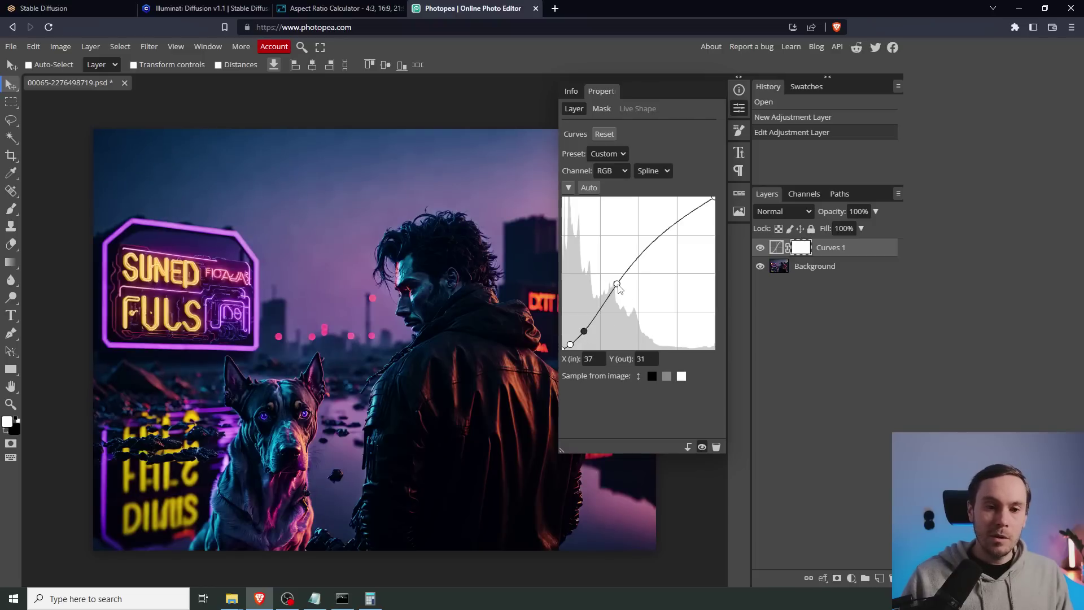
pyautogui.moveTo(617, 286); pyautogui.dragTo(613, 283)
# Step: Toggle the Curves 1 layer off and on to compare before and after
pyautogui.click(760, 248)
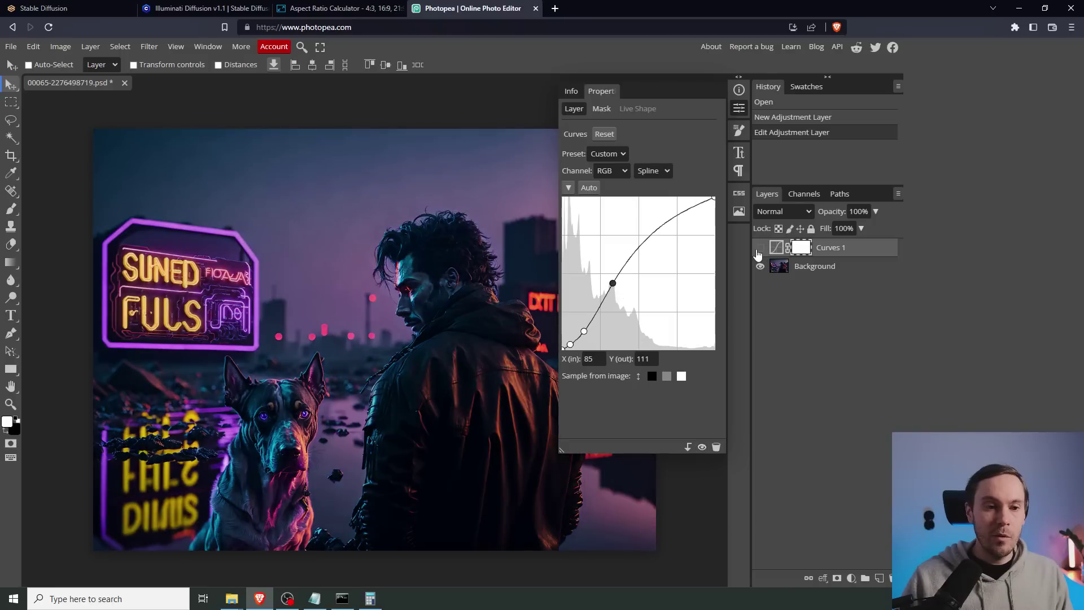
pyautogui.click(759, 249)
pyautogui.click(759, 249)
pyautogui.click(759, 248)
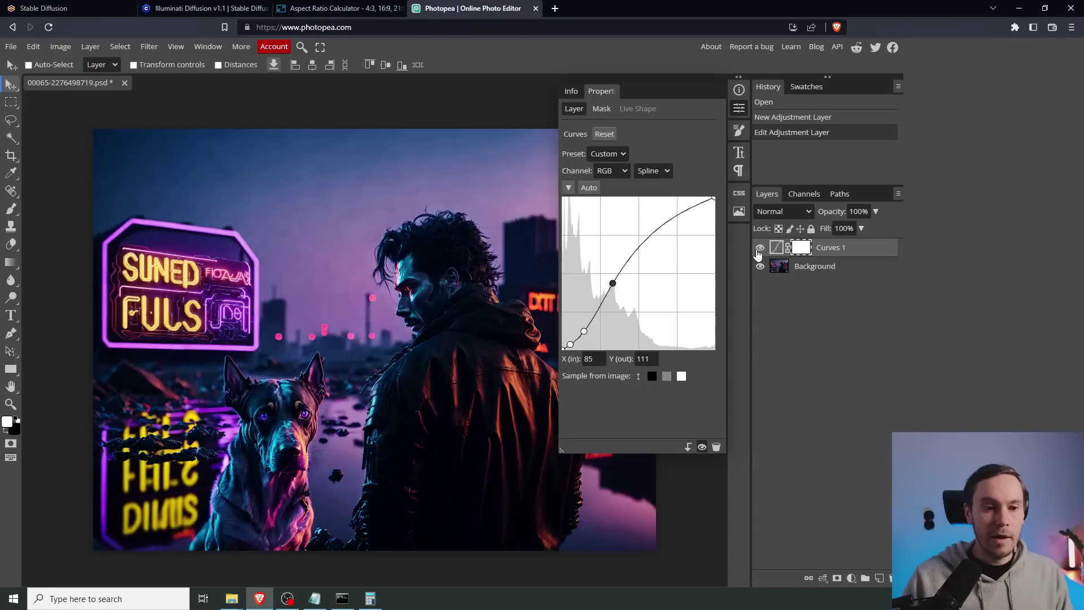
pyautogui.click(760, 248)
pyautogui.click(760, 249)
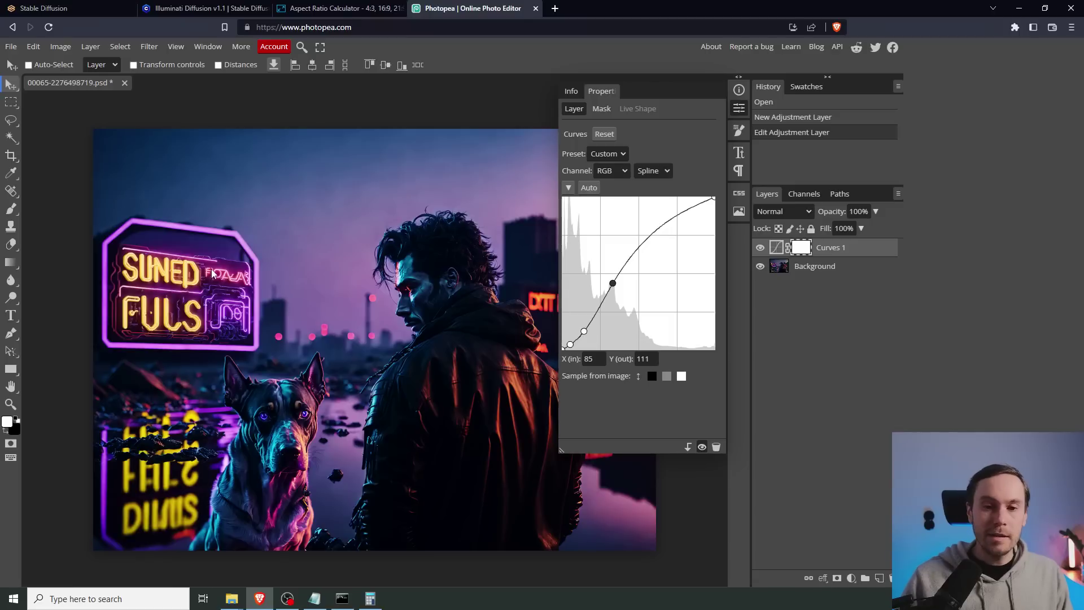
# Step: Add a Vibrance adjustment layer with Vibrance set to 48
pyautogui.click(851, 577)
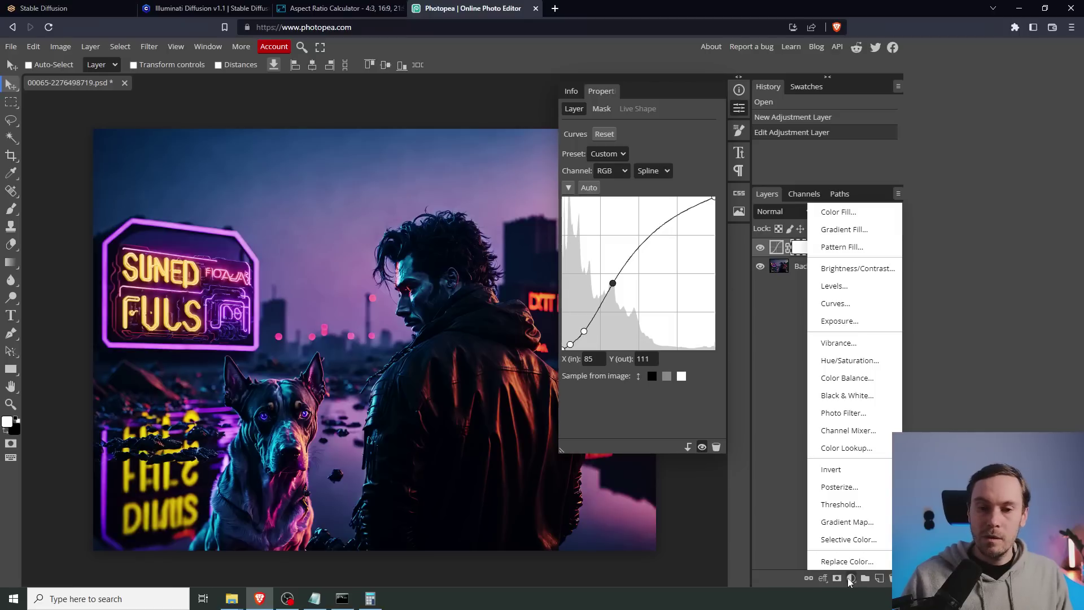
pyautogui.click(835, 341)
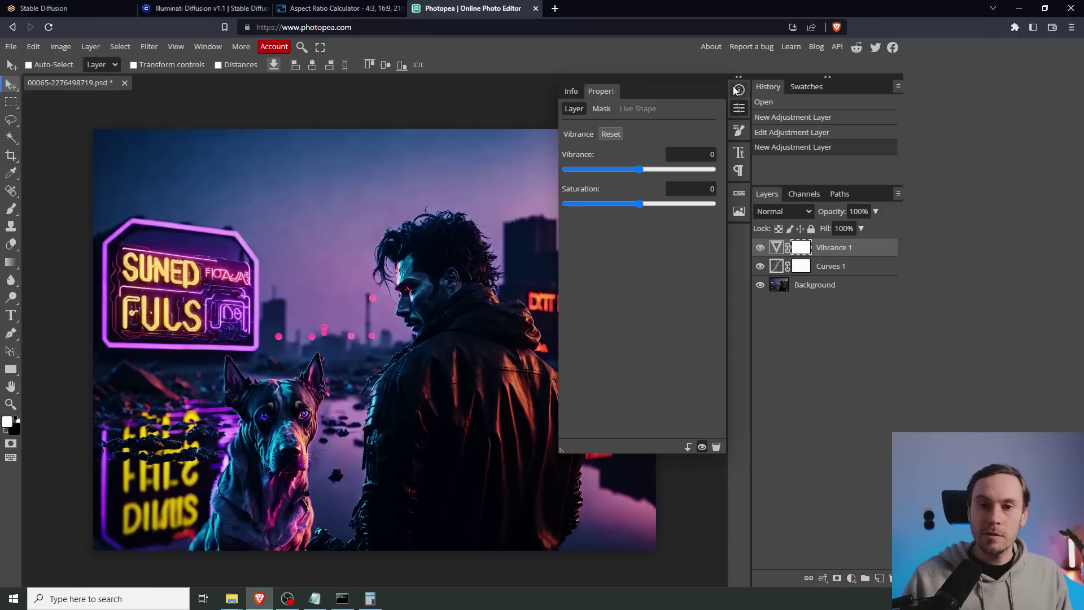
pyautogui.moveTo(639, 169); pyautogui.dragTo(674, 171)
# Step: Compare with Vibrance toggled, then stamp all visible layers into a merged top layer
pyautogui.click(760, 247)
pyautogui.click(760, 247)
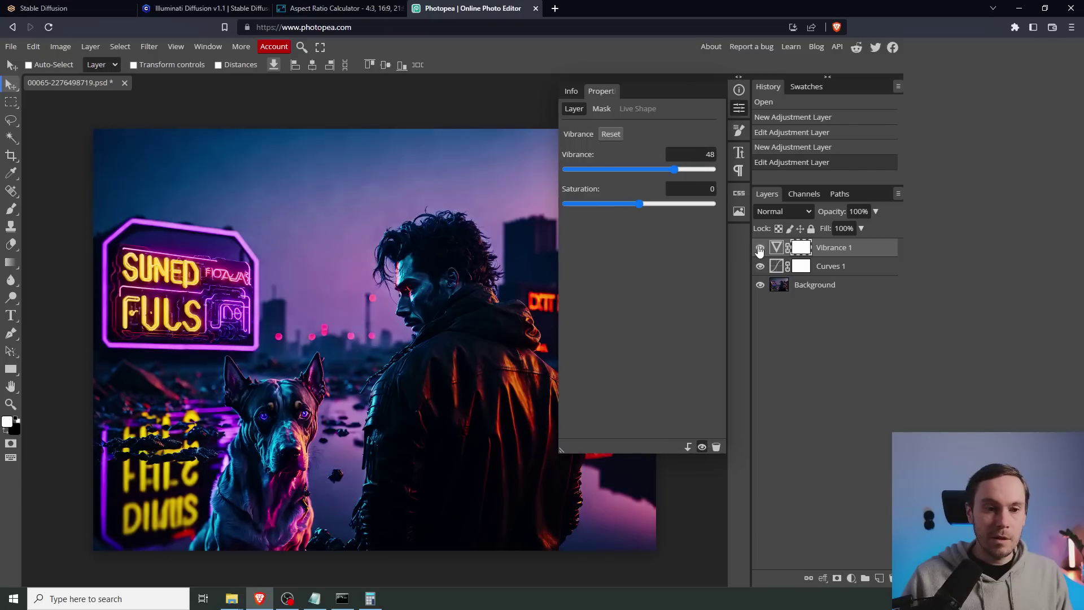
pyautogui.click(760, 247)
pyautogui.click(760, 247)
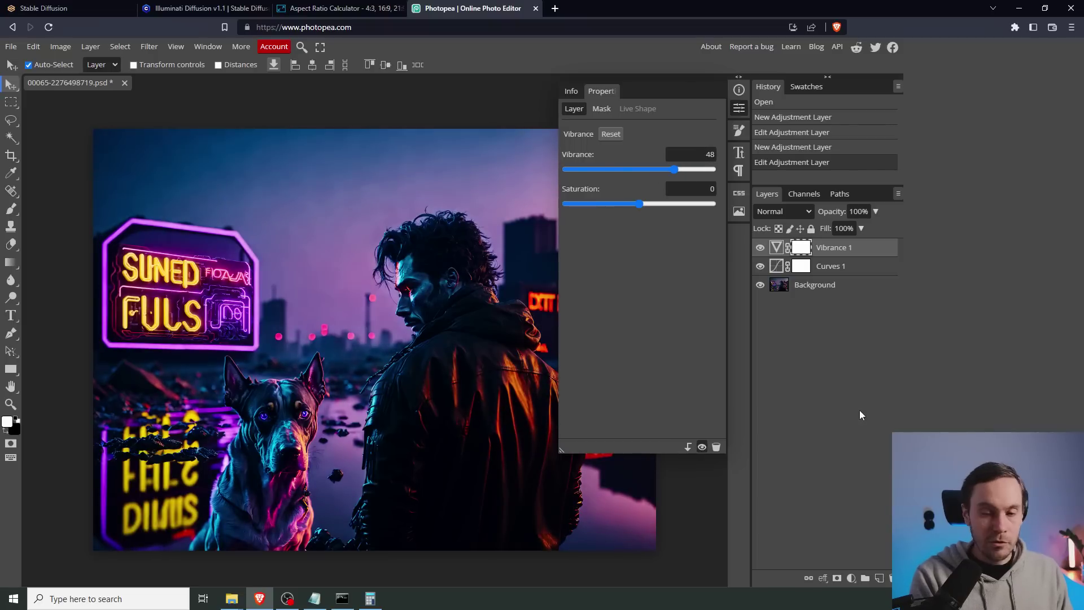
pyautogui.hotkey('ctrl', 'shift', 'alt', 'e')
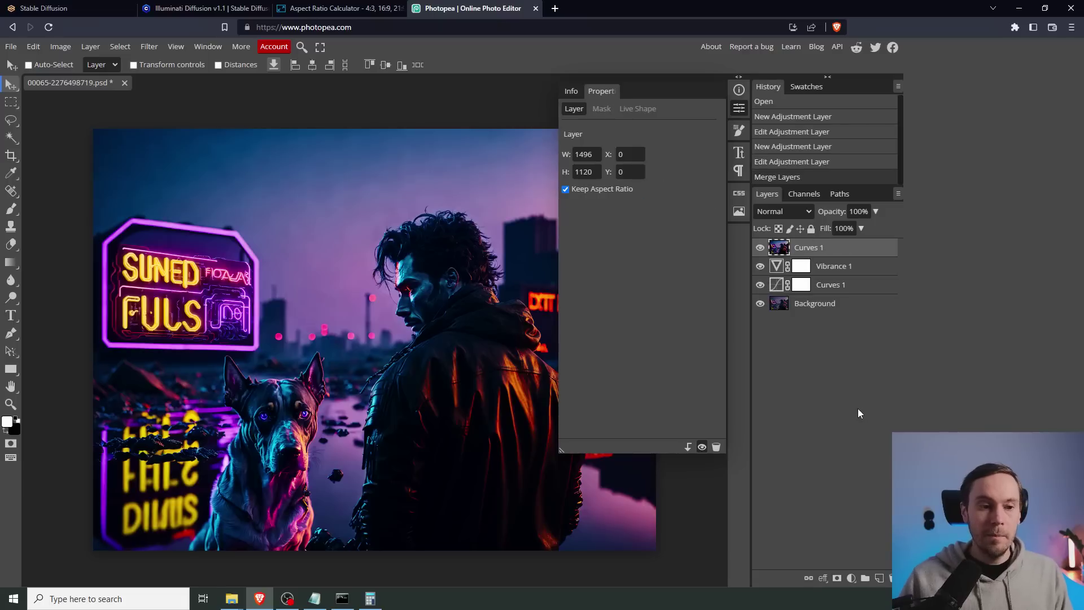
pyautogui.click(739, 108)
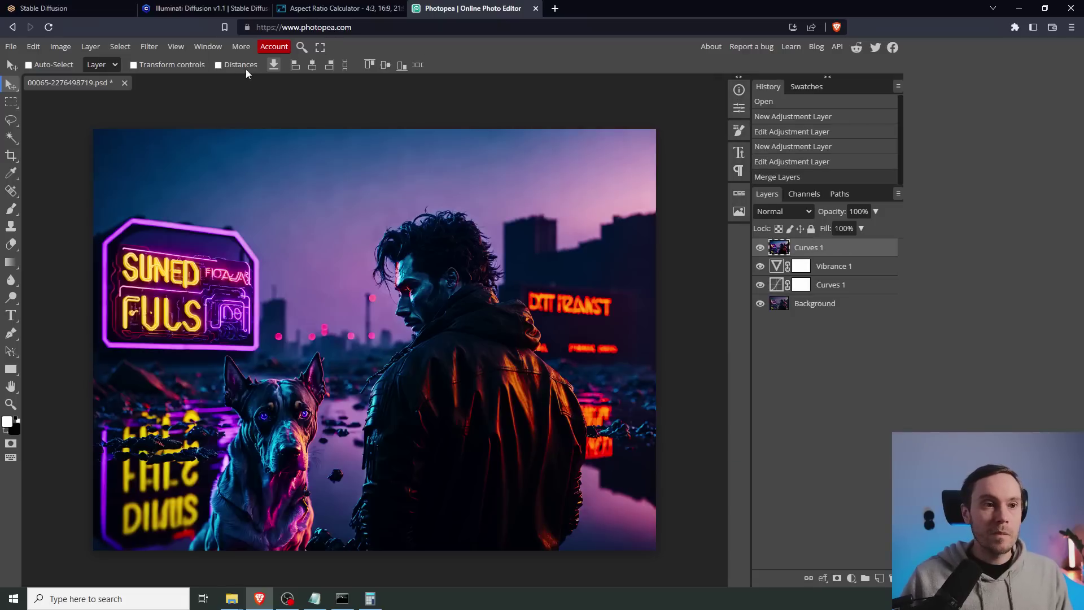
# Step: Apply Unsharp Mask to the merged layer with Amount 75%, trying a 2 px radius
pyautogui.click(149, 47)
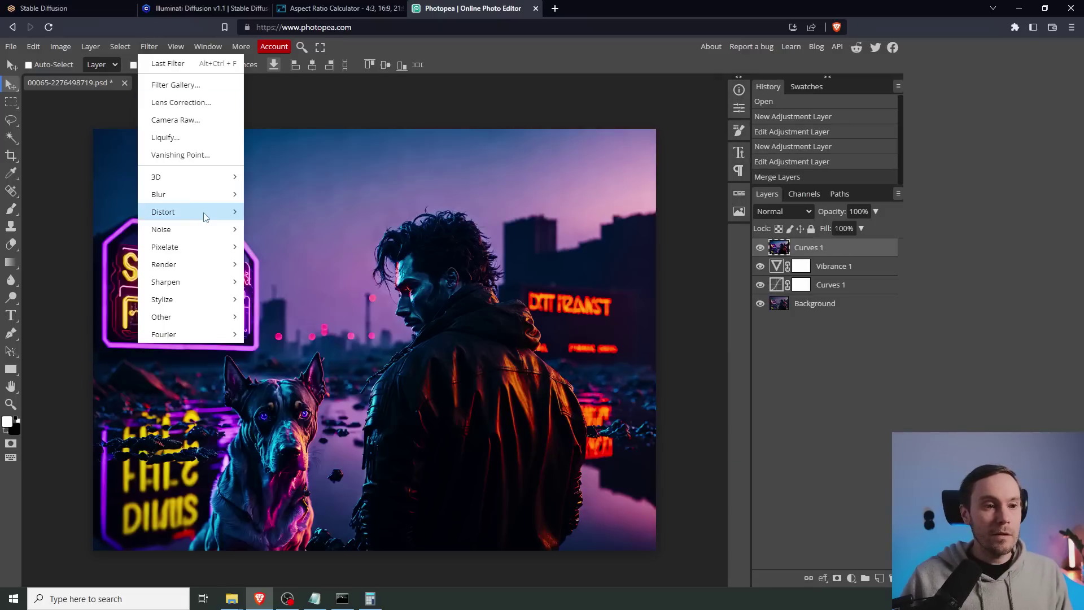
pyautogui.moveTo(214, 281)
pyautogui.click(291, 352)
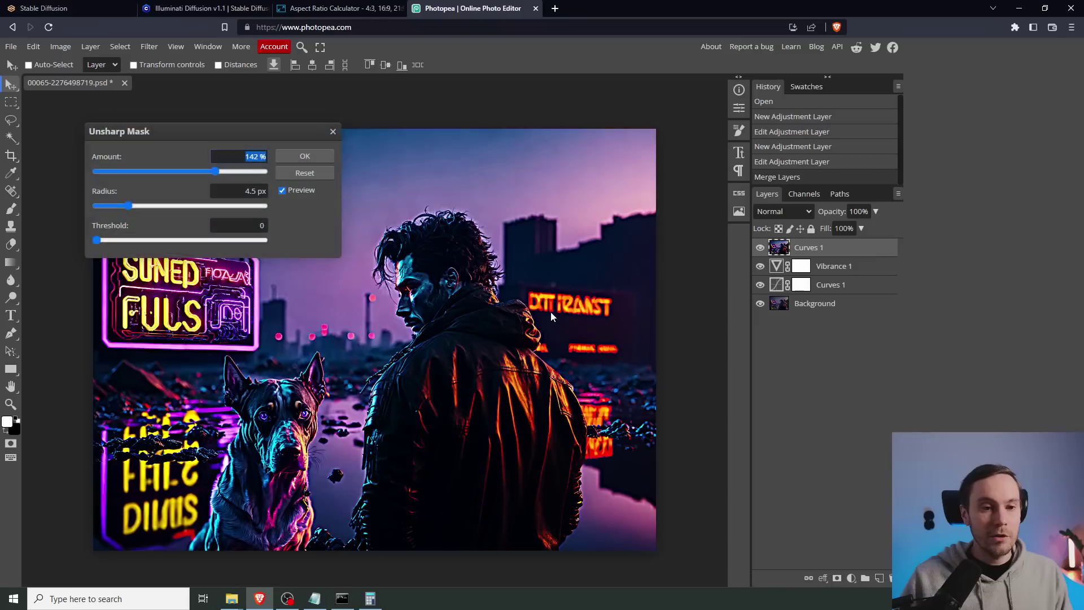
pyautogui.moveTo(205, 131); pyautogui.dragTo(703, 134)
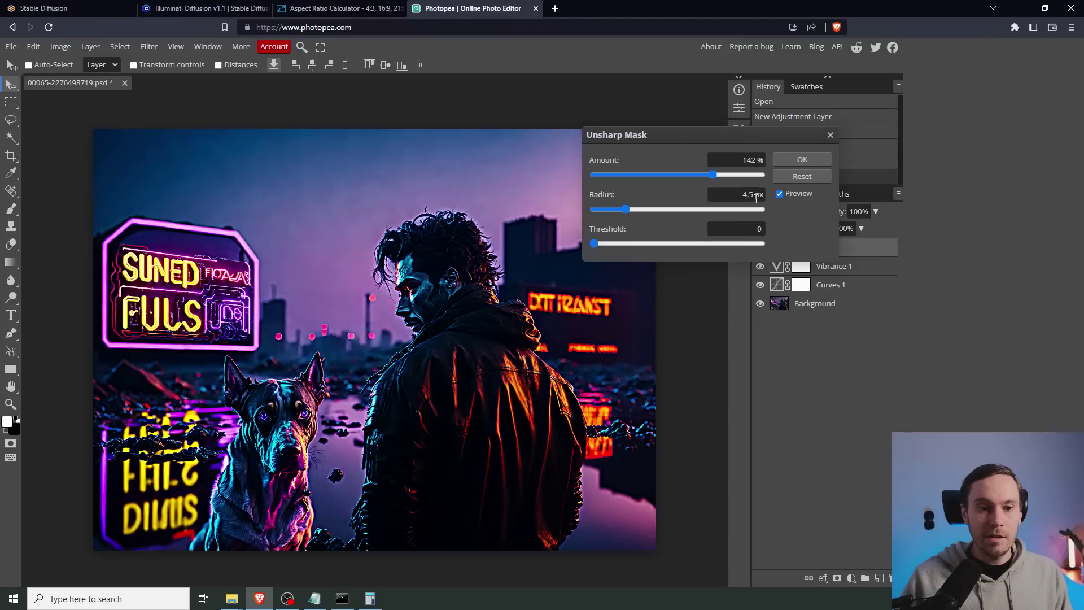
pyautogui.write('75')
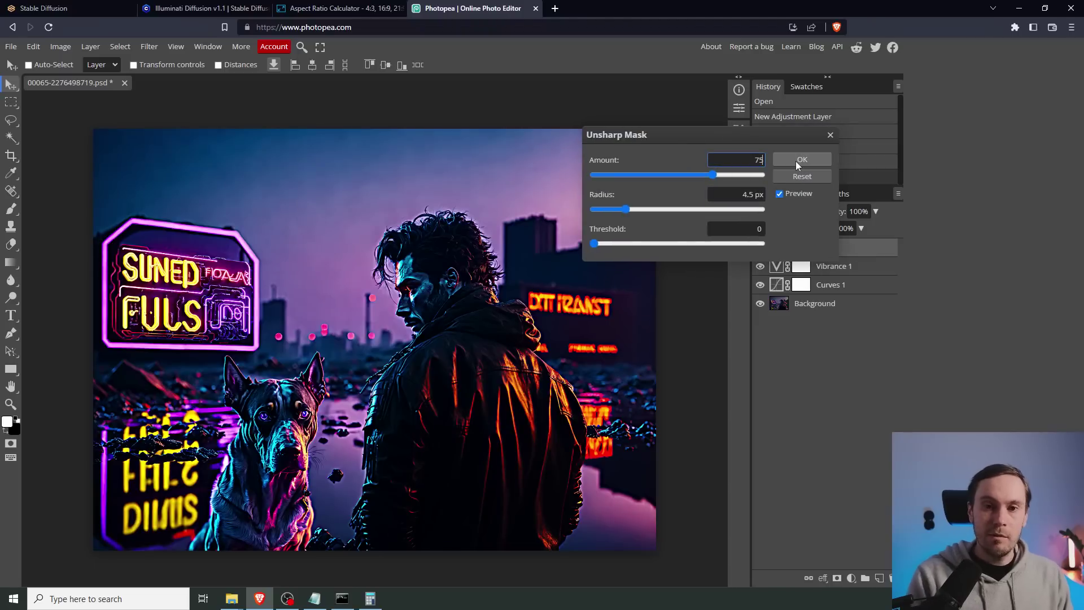
pyautogui.click(753, 190)
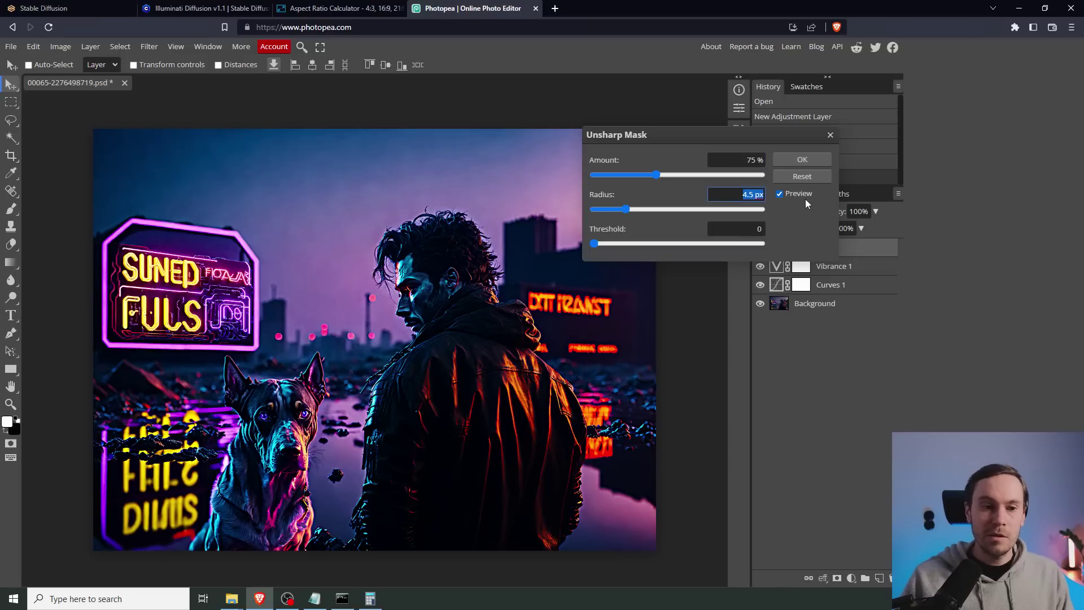
pyautogui.write('2')
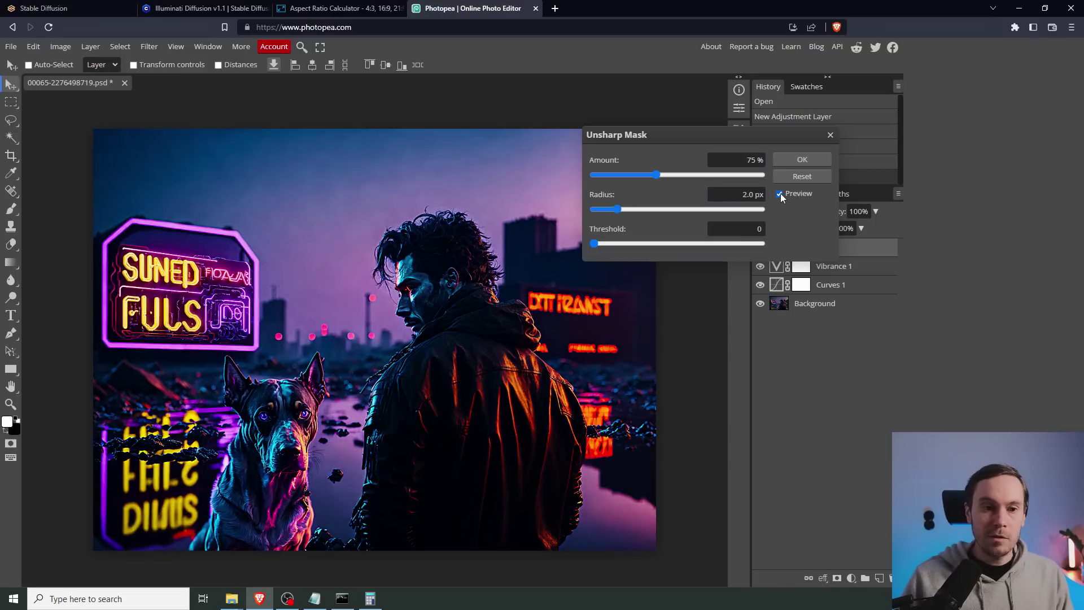
# Step: Compare the sharpening preview, lower the radius to 1.0 px and apply the filter
pyautogui.click(781, 195)
pyautogui.click(781, 195)
pyautogui.click(781, 195)
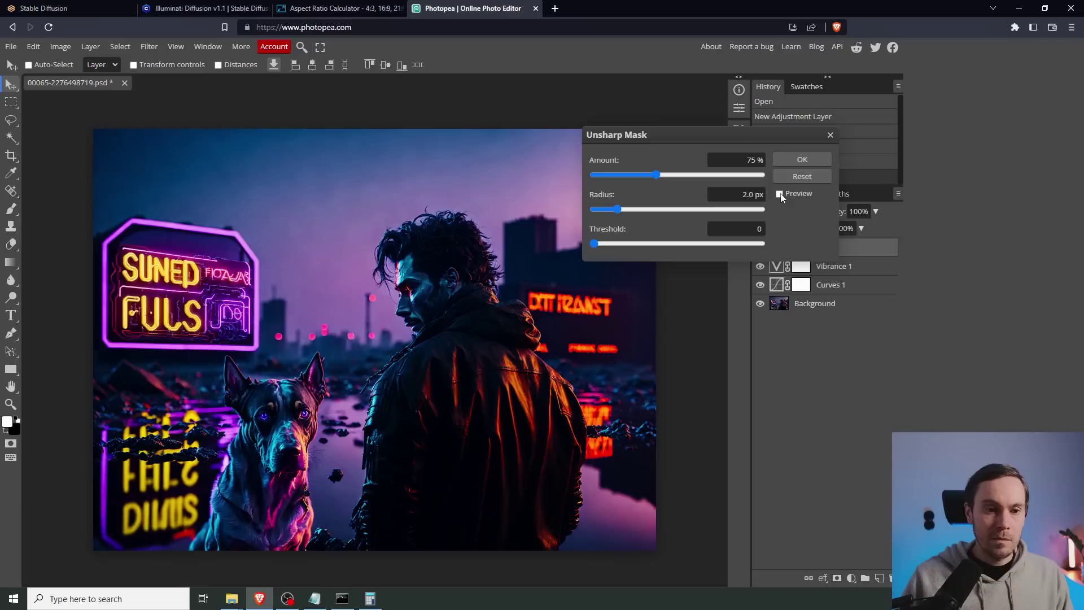
pyautogui.click(781, 195)
pyautogui.click(745, 195)
pyautogui.write('1')
pyautogui.click(782, 196)
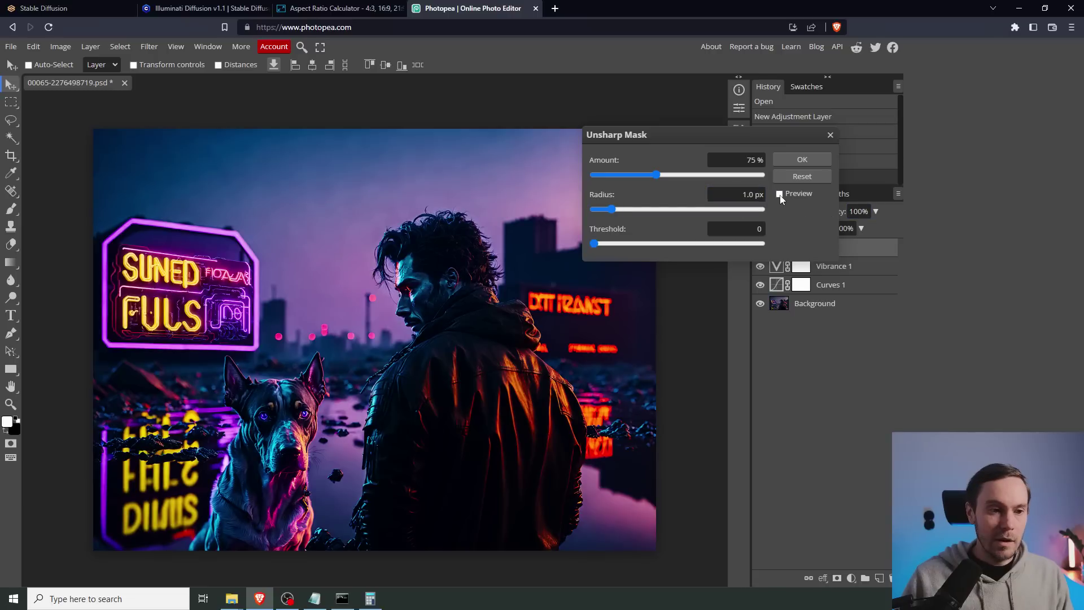
pyautogui.click(802, 159)
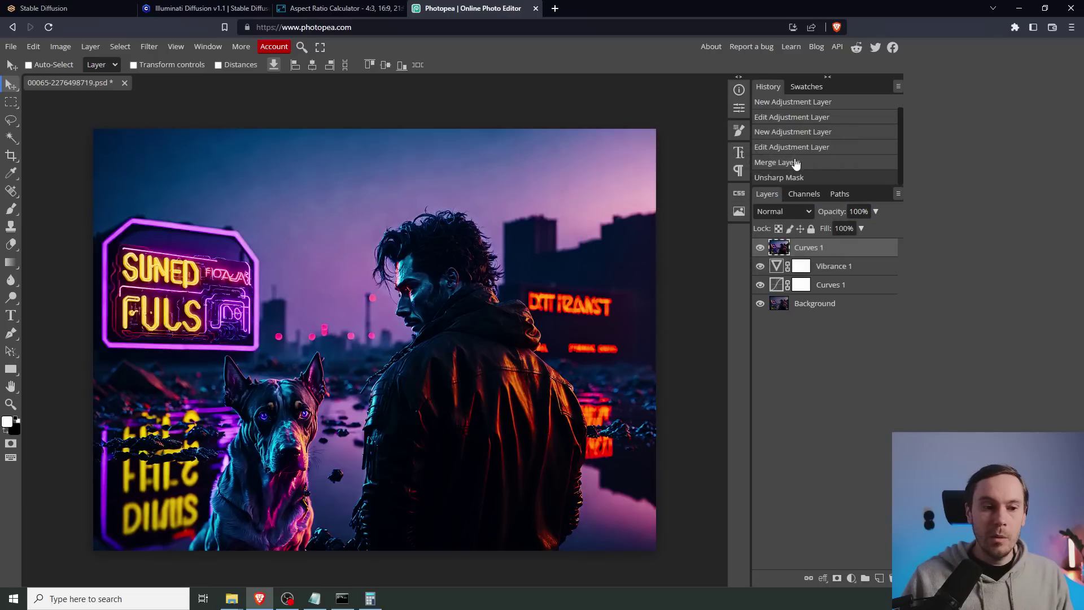
# Step: Zoom to check the sharpened image, then return to Stable Diffusion with the enlarged view closed
pyautogui.press('z')
pyautogui.keyDown('alt'); pyautogui.click(468, 297); pyautogui.keyUp('alt')
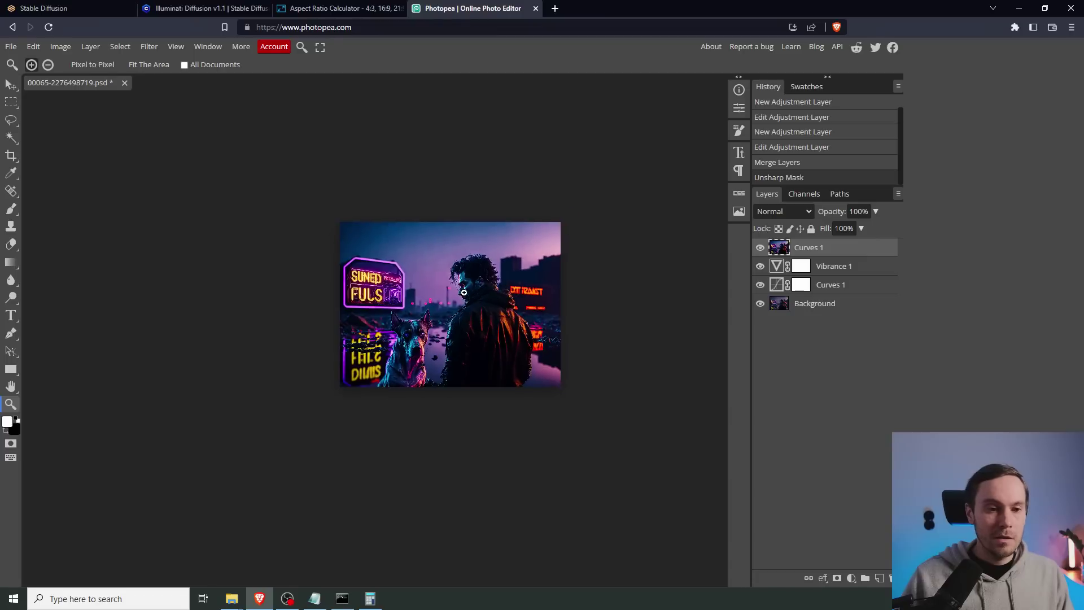
pyautogui.click(461, 291)
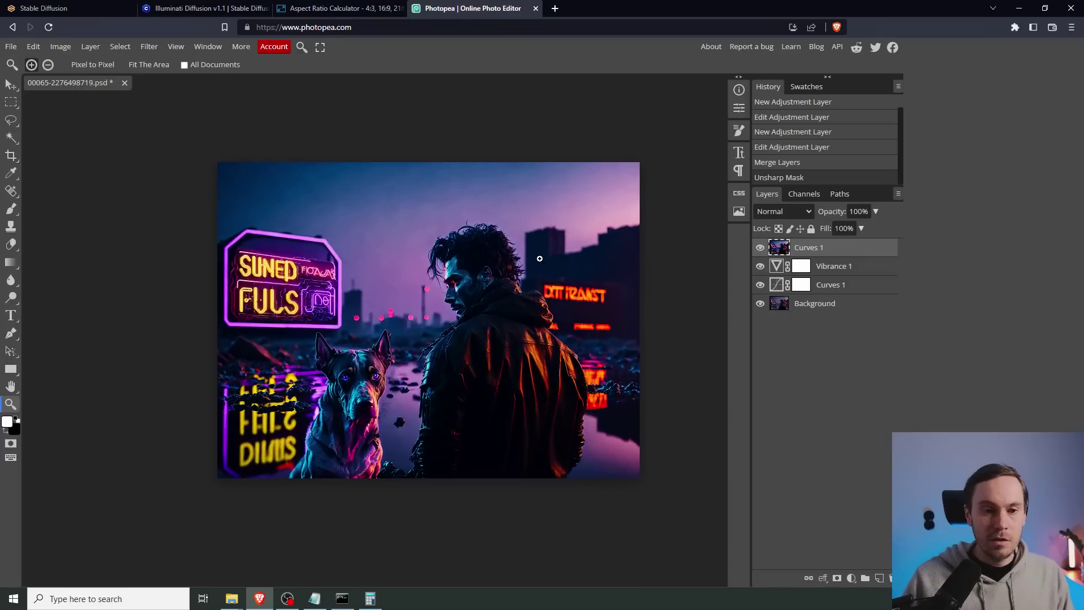
pyautogui.click(90, 9)
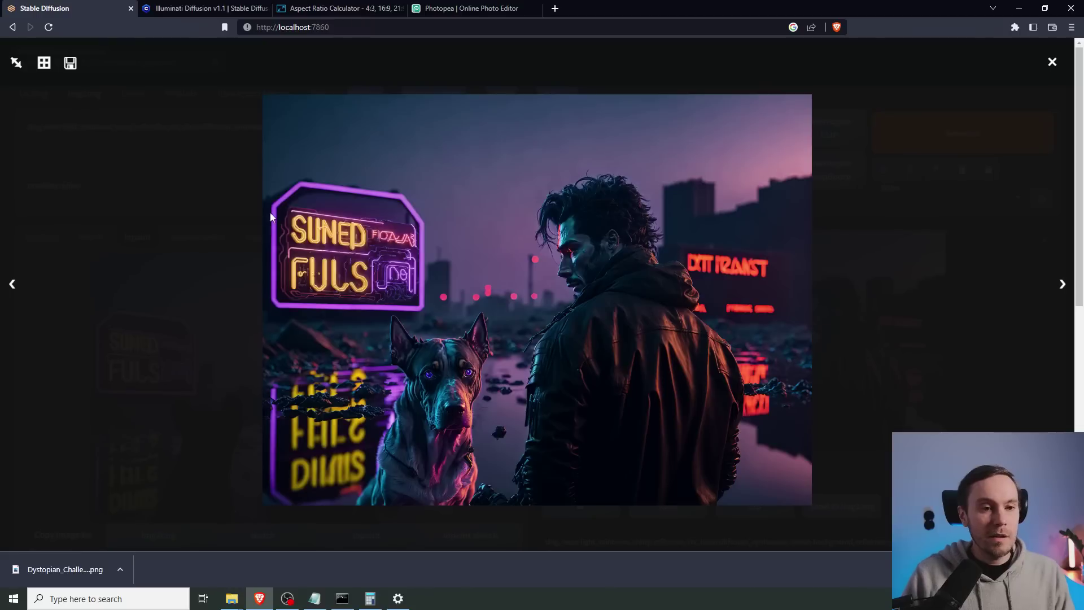
pyautogui.click(1052, 63)
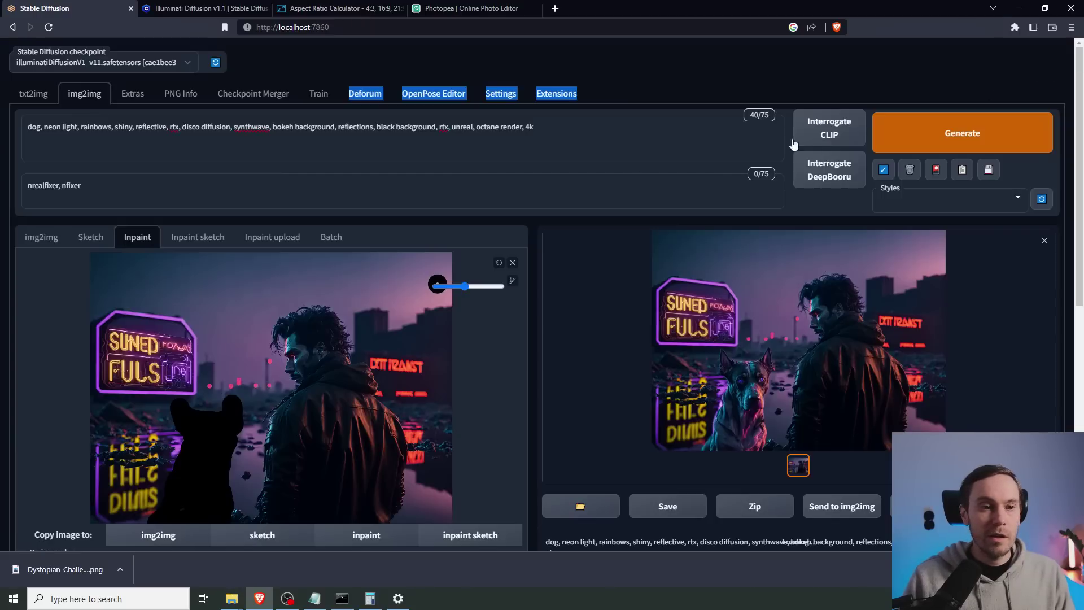
# Step: In txt2img, apply the dOil style and enter the 'astronaut flying in a black hole' prompt
pyautogui.click(45, 97)
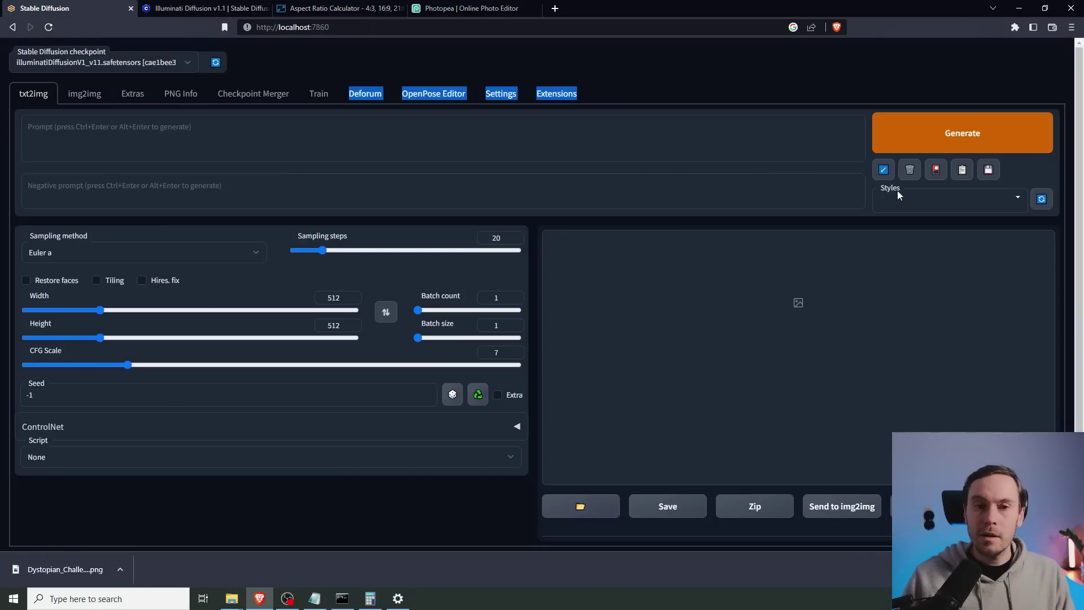
pyautogui.click(587, 121)
pyautogui.click(1017, 204)
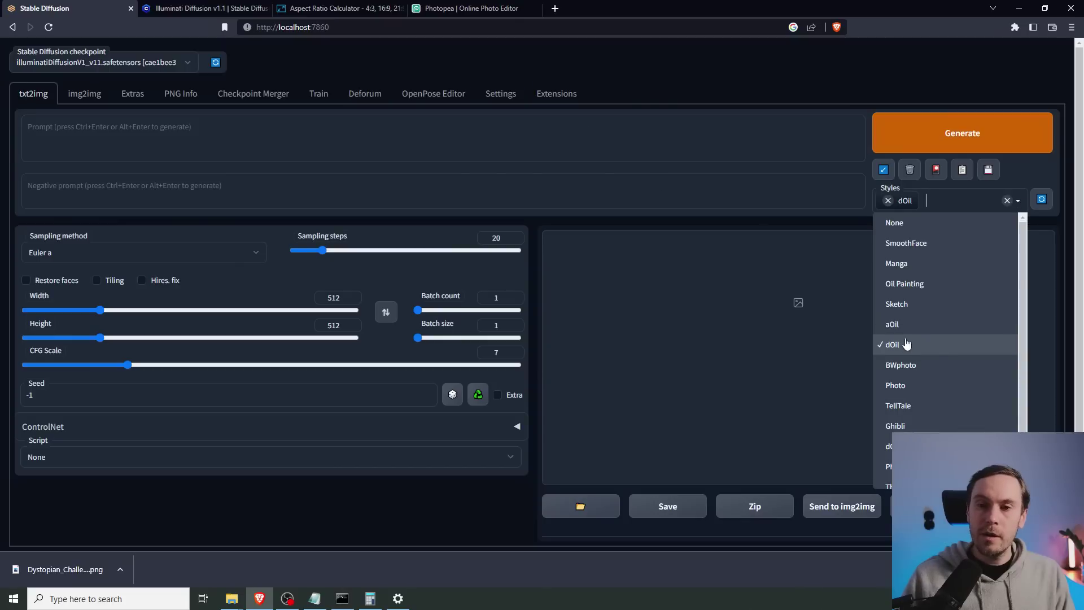
pyautogui.click(893, 345)
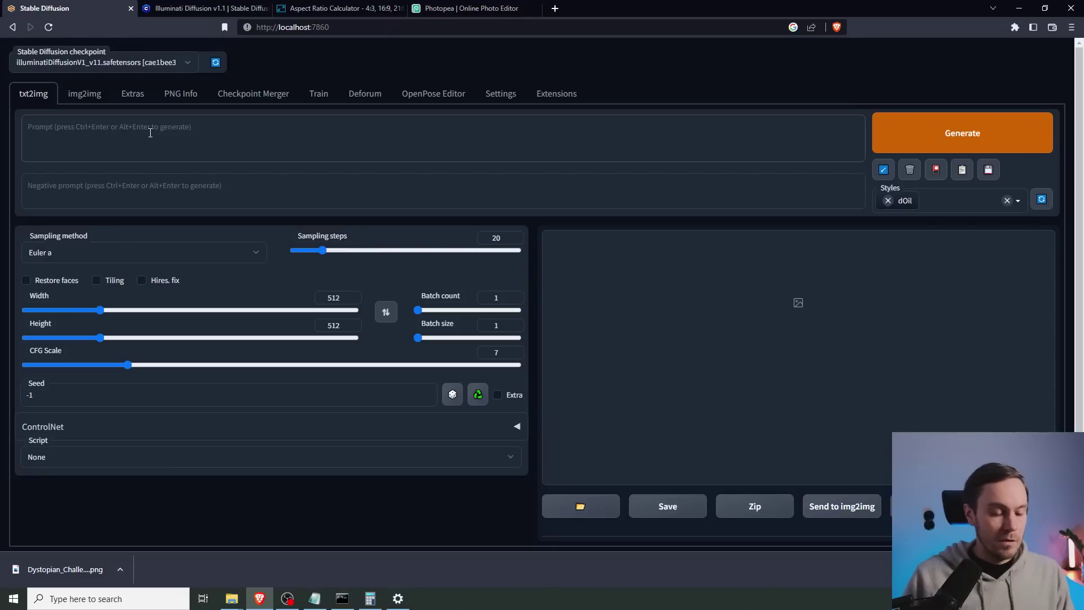
pyautogui.write('astr')
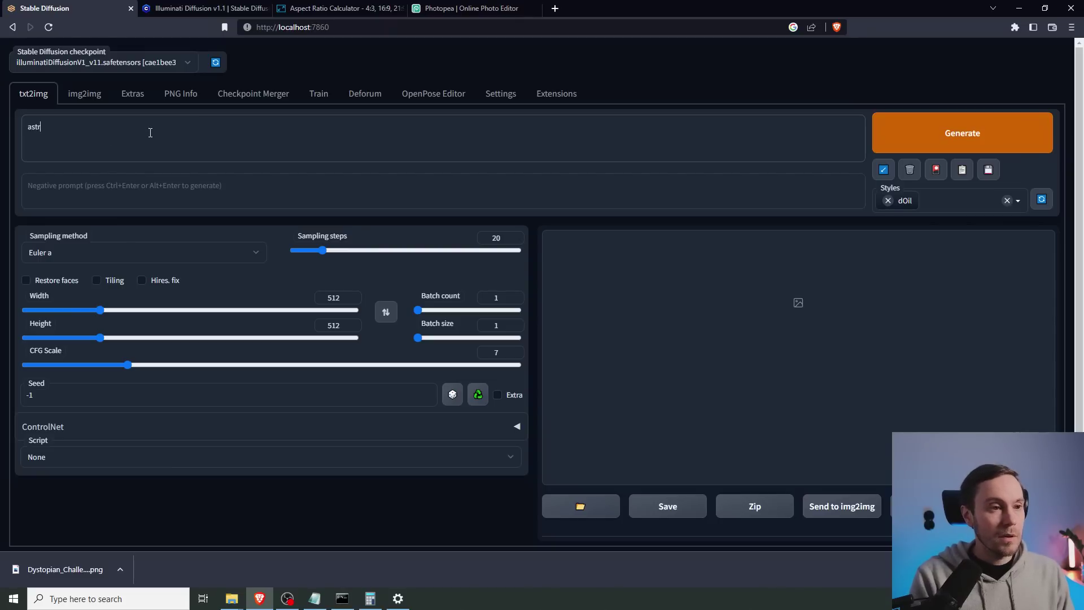
pyautogui.write('onaut flying in a black hole')
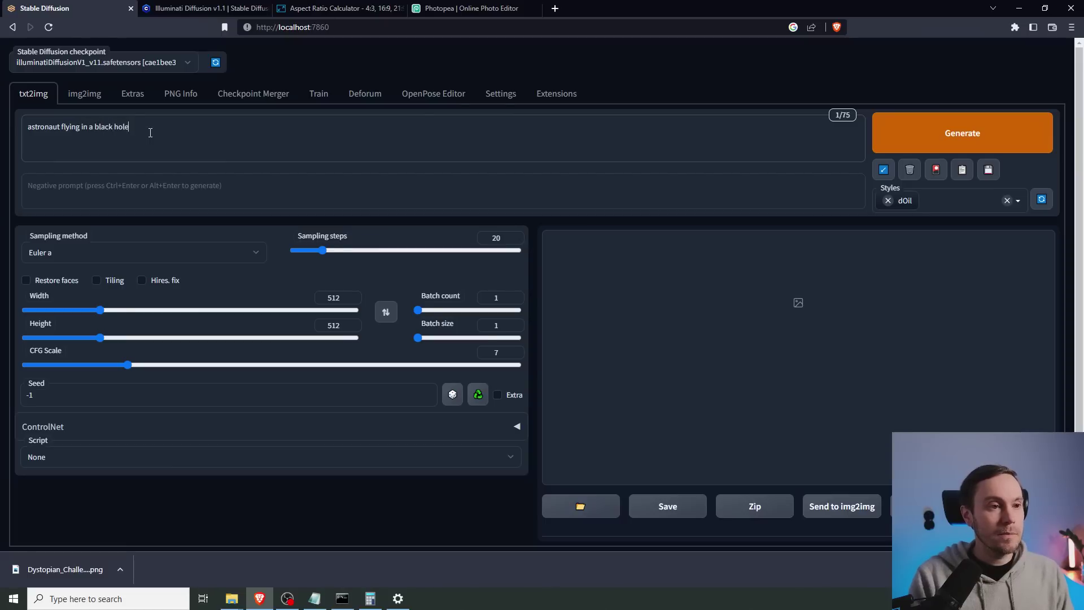
# Step: Generate four images at 25 steps and 768×768, then view the grid enlarged
pyautogui.click(330, 251)
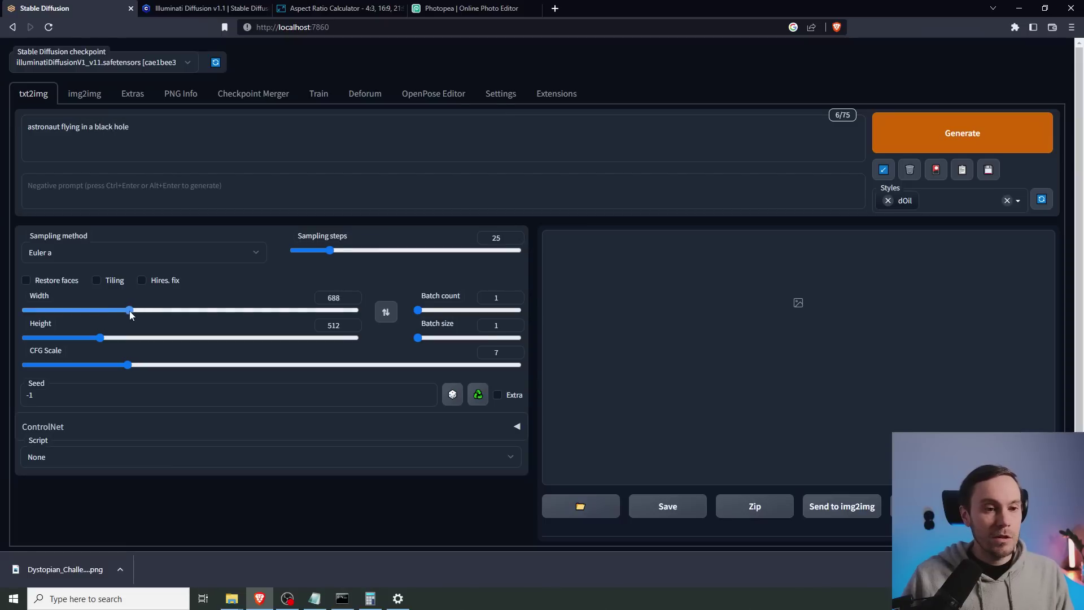
pyautogui.moveTo(130, 311); pyautogui.dragTo(147, 311)
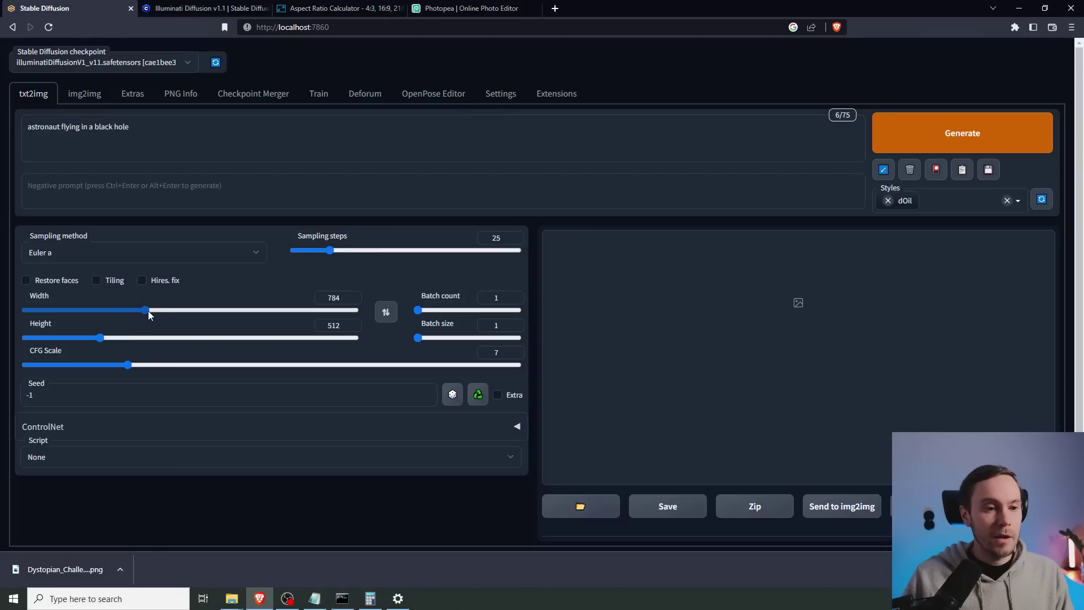
pyautogui.write('768')
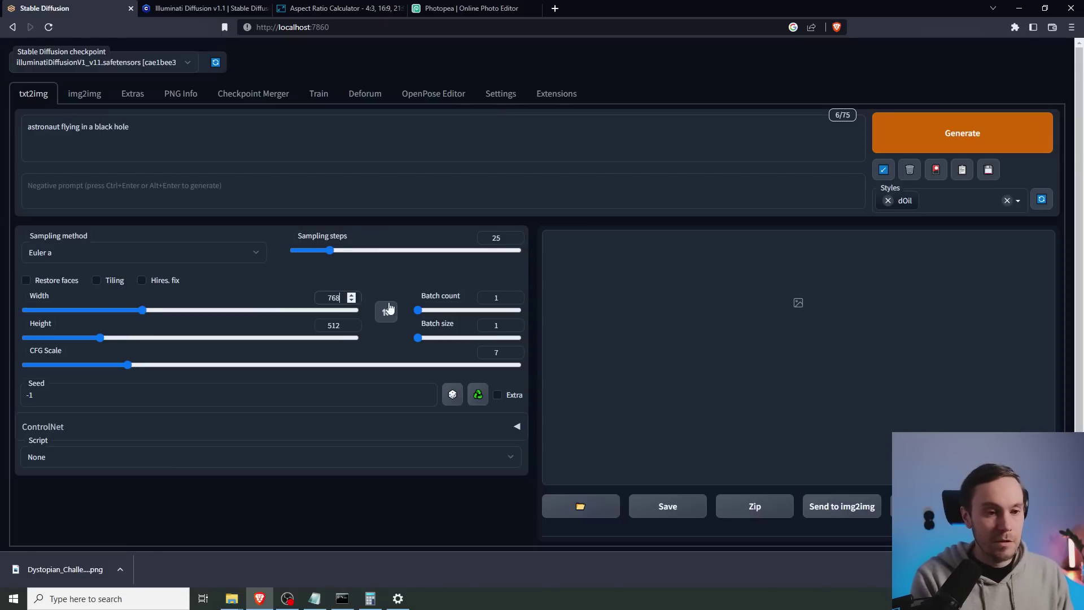
pyautogui.press('Tab')
pyautogui.write('768')
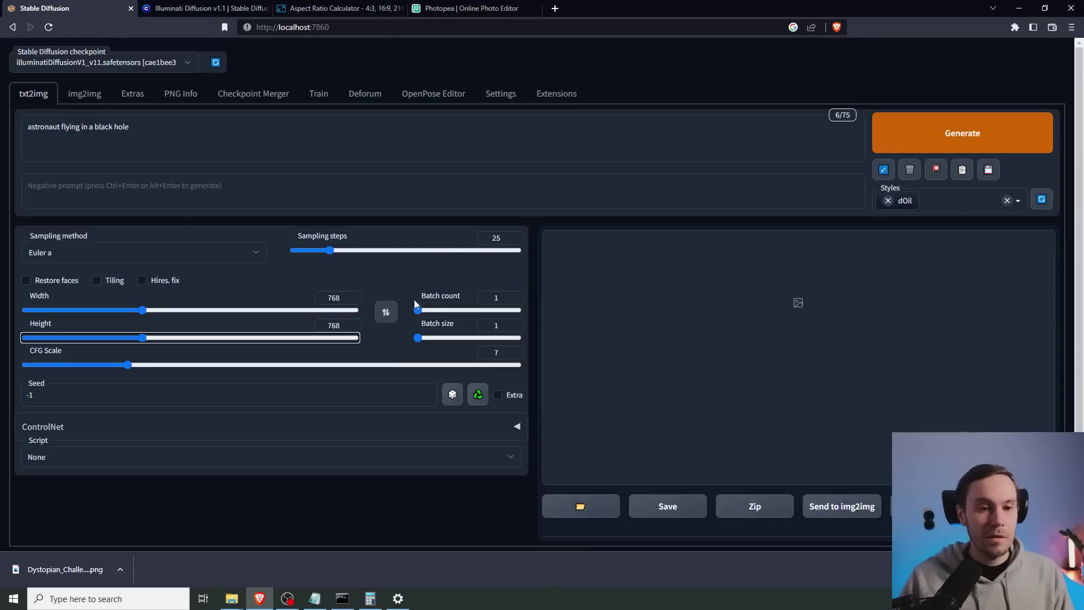
pyautogui.click(423, 310)
pyautogui.moveTo(423, 313); pyautogui.dragTo(420, 312)
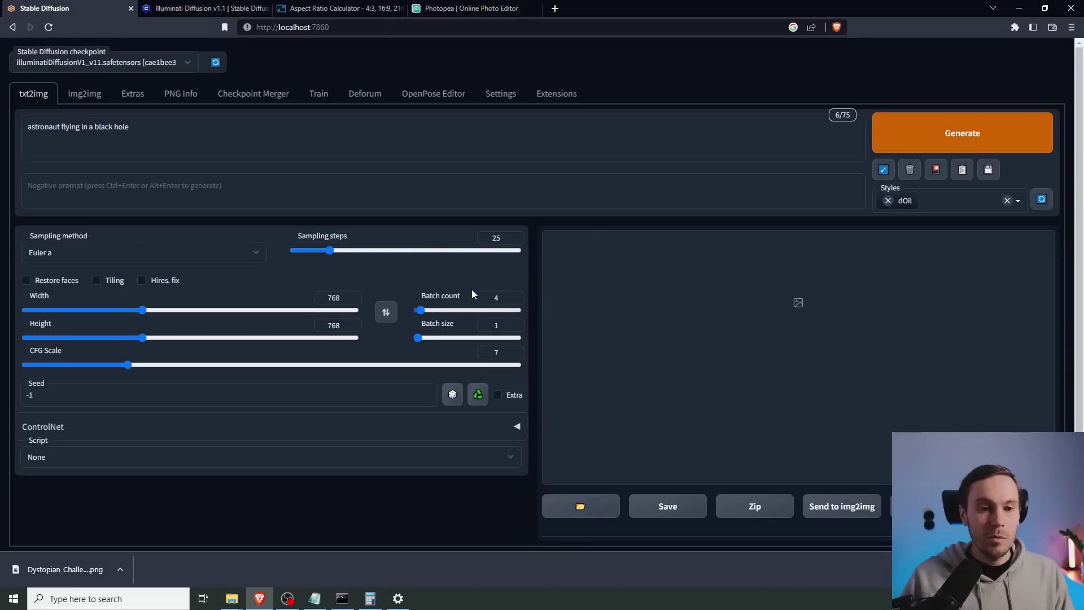
pyautogui.click(944, 143)
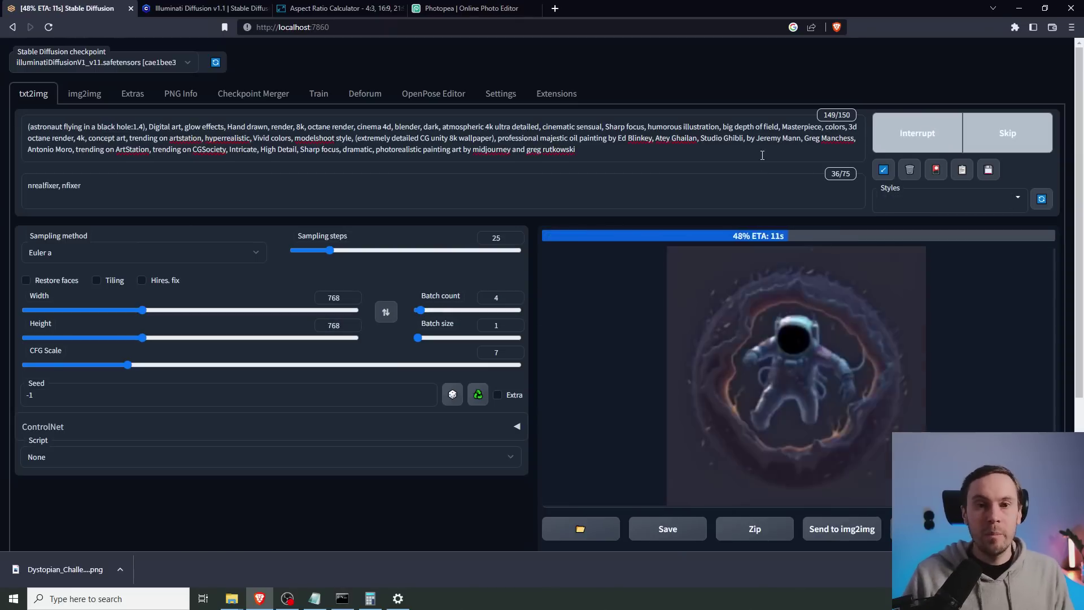
pyautogui.click(784, 294)
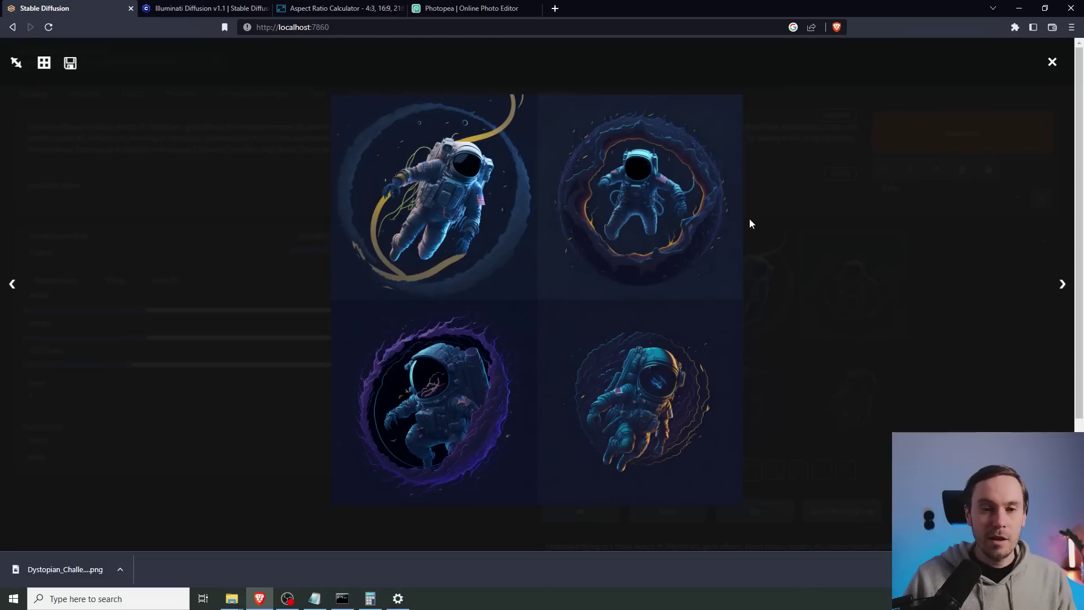
# Step: On the Illuminati Diffusion page, page through the example carousel to the robot image
pyautogui.hotkey('ctrl', 'Tab')
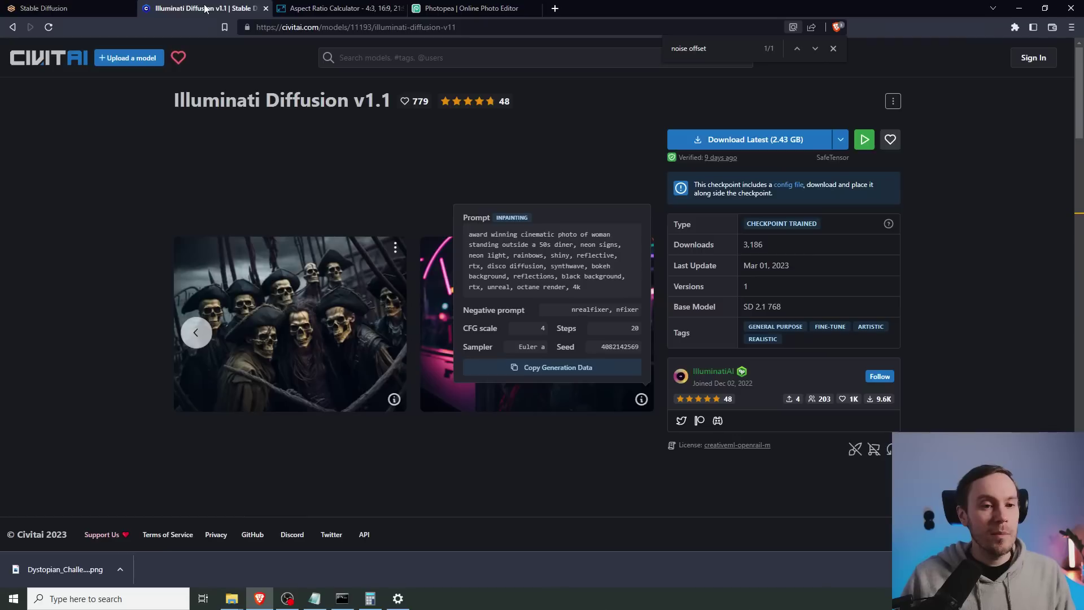
pyautogui.click(632, 338)
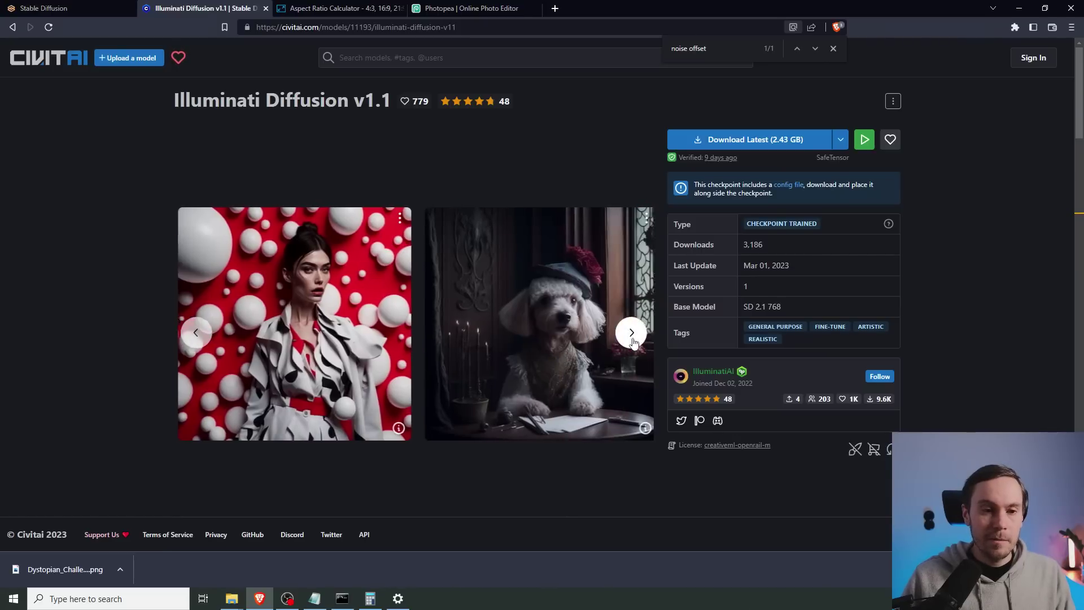
pyautogui.click(632, 337)
pyautogui.click(632, 338)
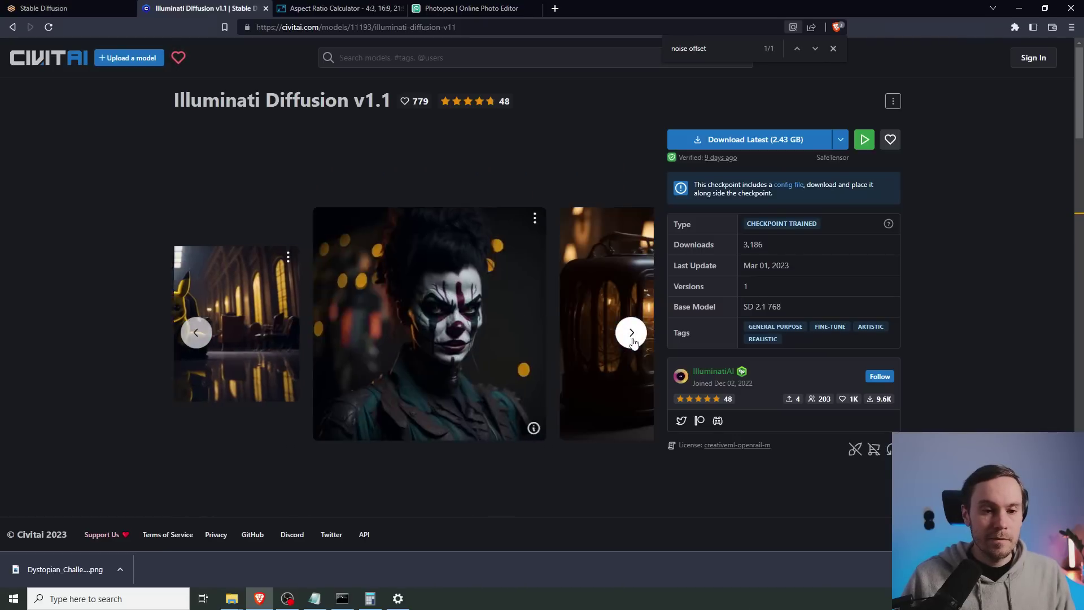
pyautogui.click(632, 337)
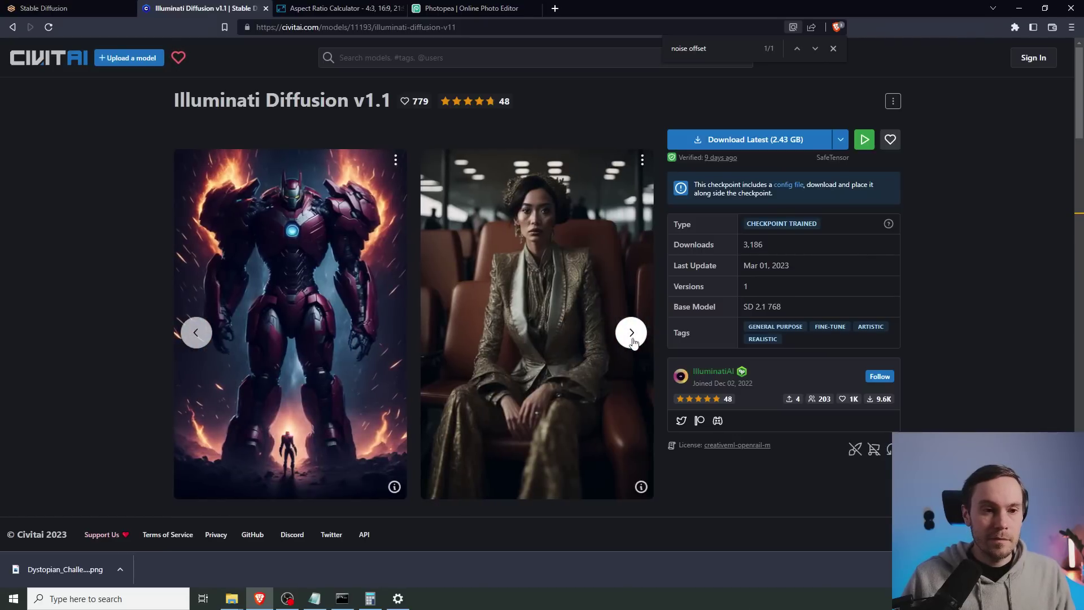
pyautogui.click(632, 338)
pyautogui.click(632, 336)
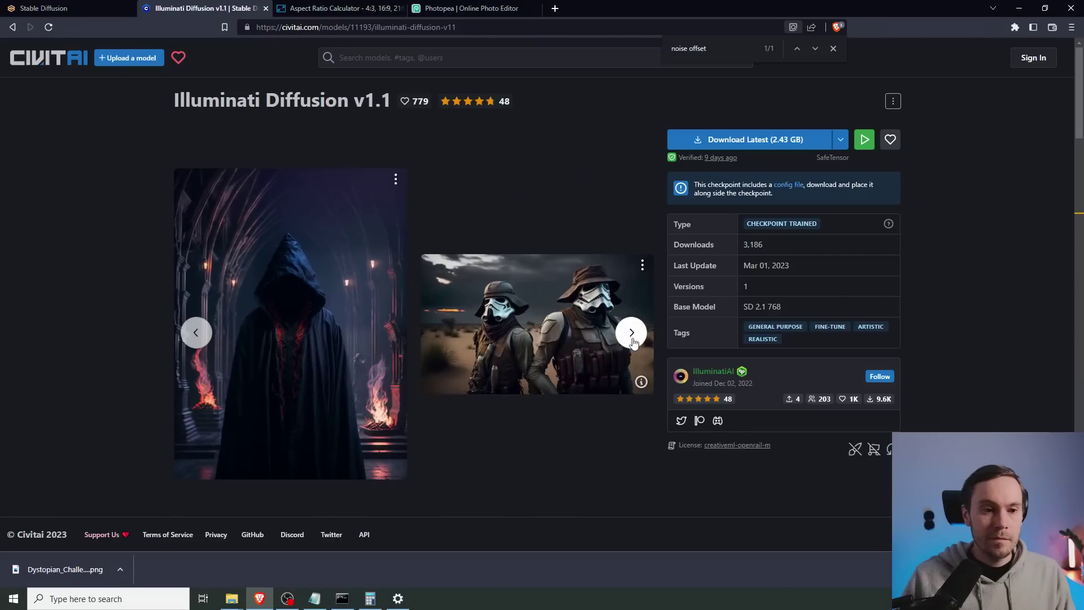
pyautogui.click(632, 336)
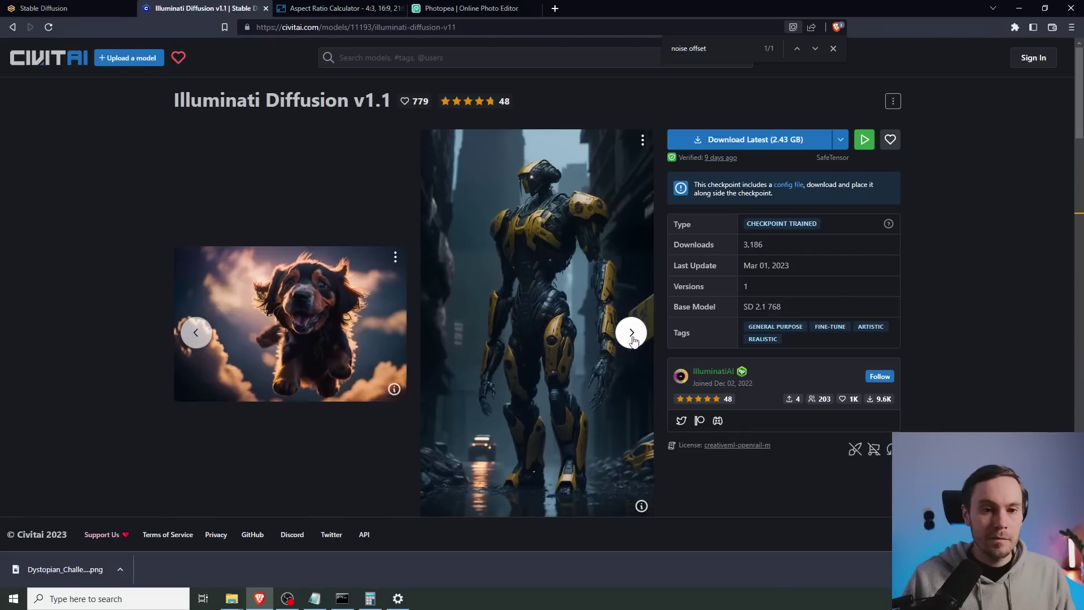
# Step: Show the robot example's prompt and select its 'rainy, rtx, octane, unreal' keywords
pyautogui.click(642, 506)
pyautogui.click(641, 507)
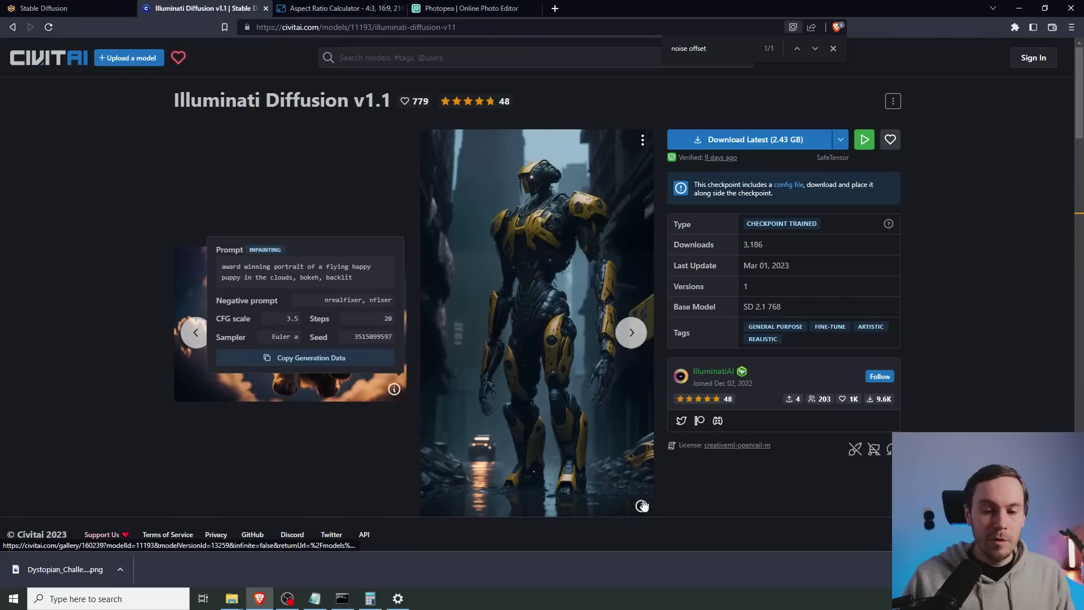
pyautogui.click(641, 506)
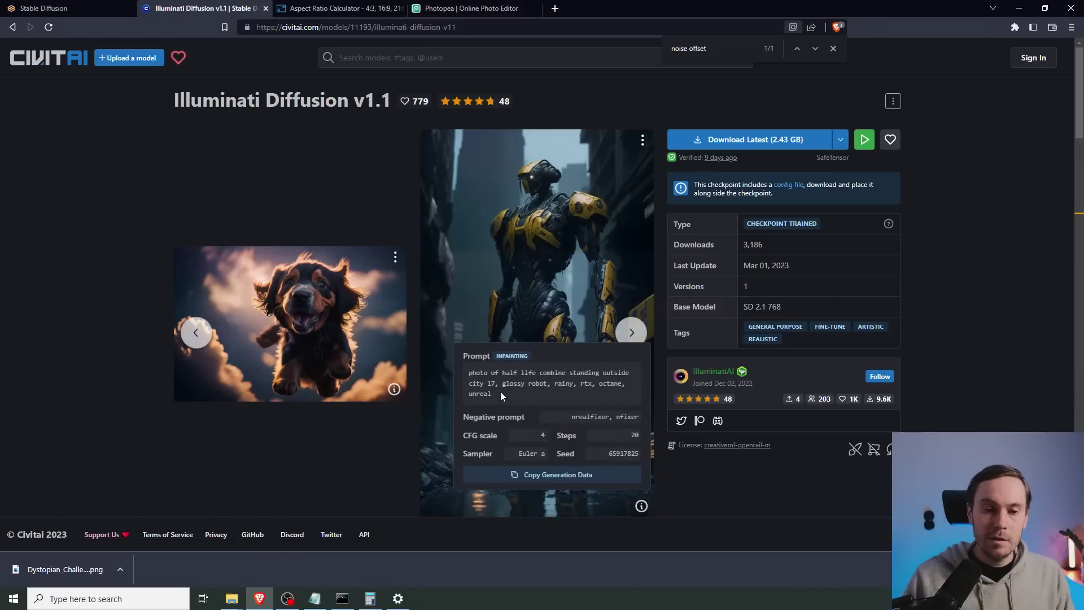
pyautogui.moveTo(500, 393); pyautogui.dragTo(554, 384)
pyautogui.hotkey('ctrl', 'c')
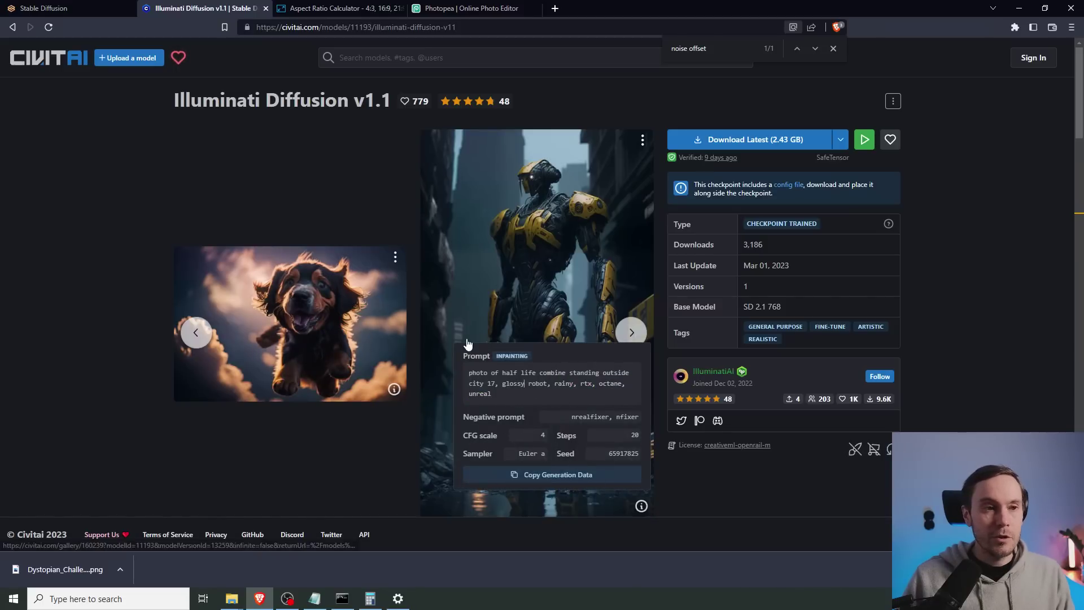
# Step: Generate from '(astronaut on an ancient city street:1.4), glossy, rainy, rtx, octane, unreal' and view the grid
pyautogui.click(79, 8)
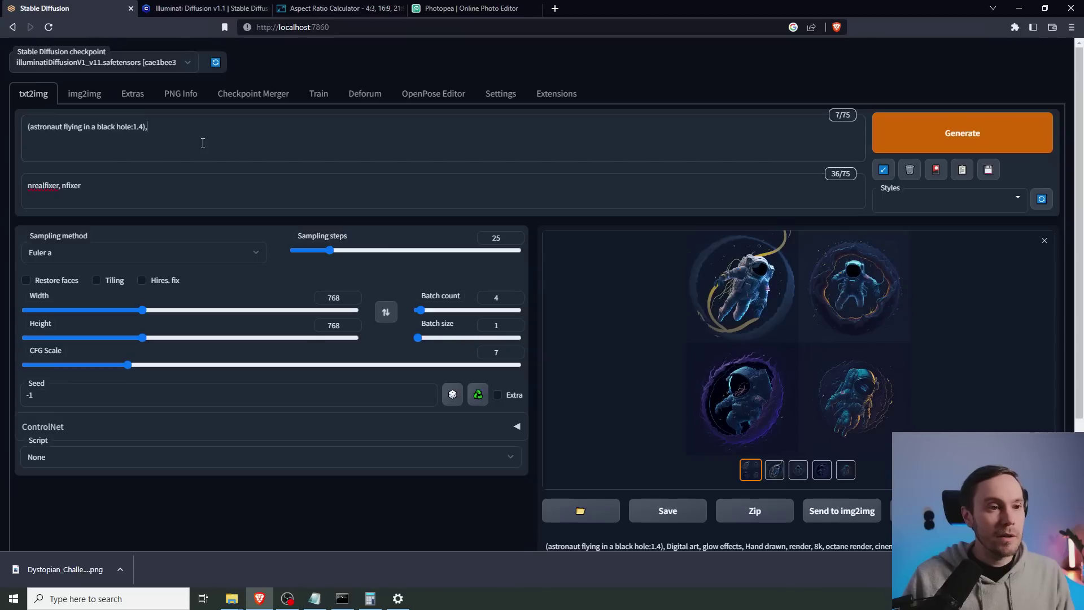
pyautogui.write('glossy,')
pyautogui.hotkey('ctrl', 'v')
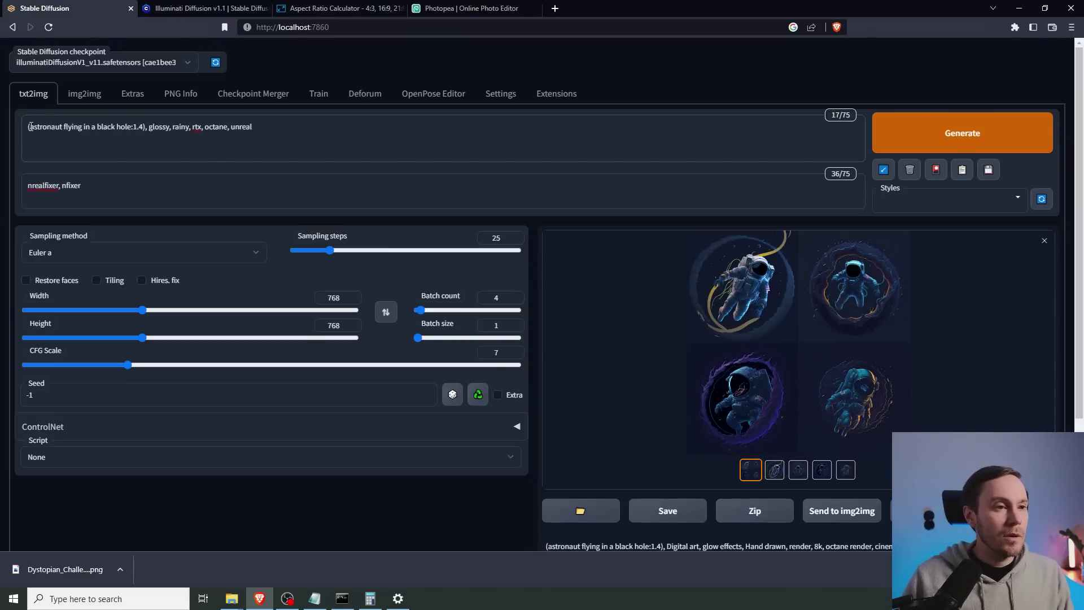
pyautogui.moveTo(30, 127); pyautogui.dragTo(132, 143)
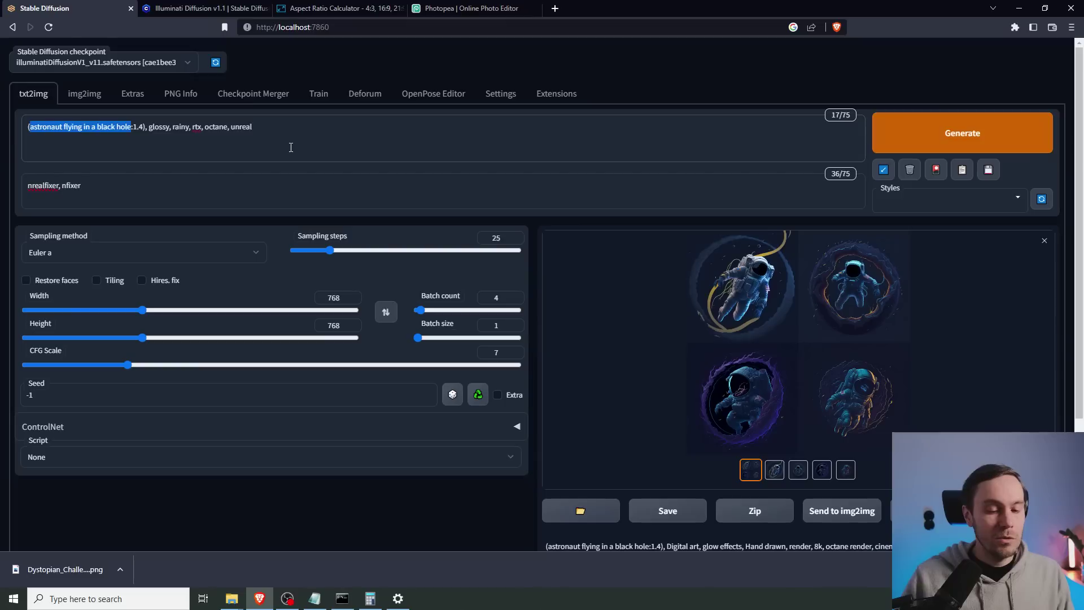
pyautogui.write('(astronaut on a ')
pyautogui.write('n ancient city')
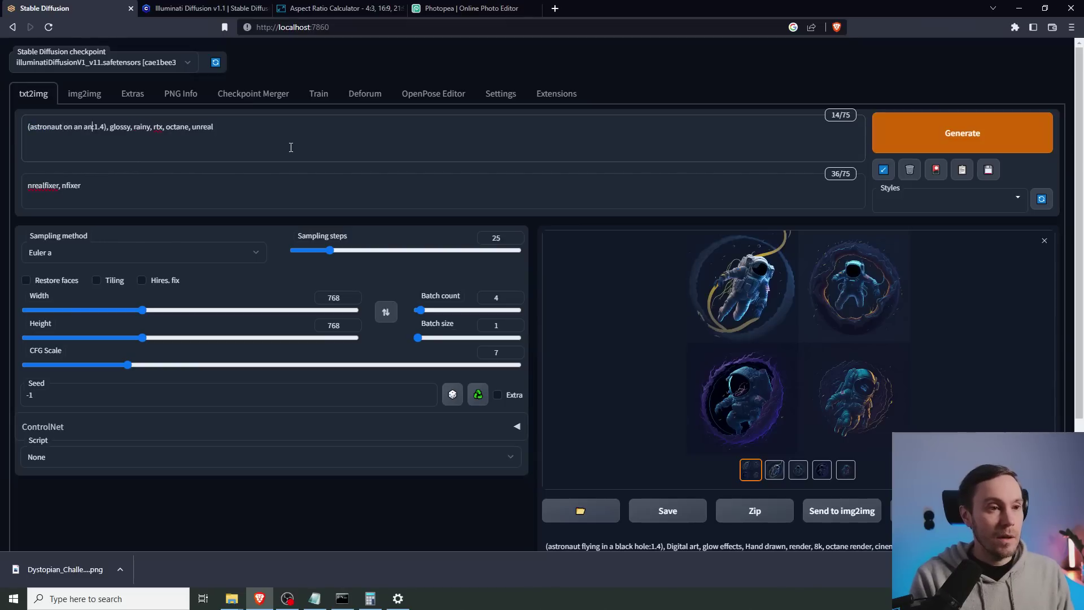
pyautogui.write(' street')
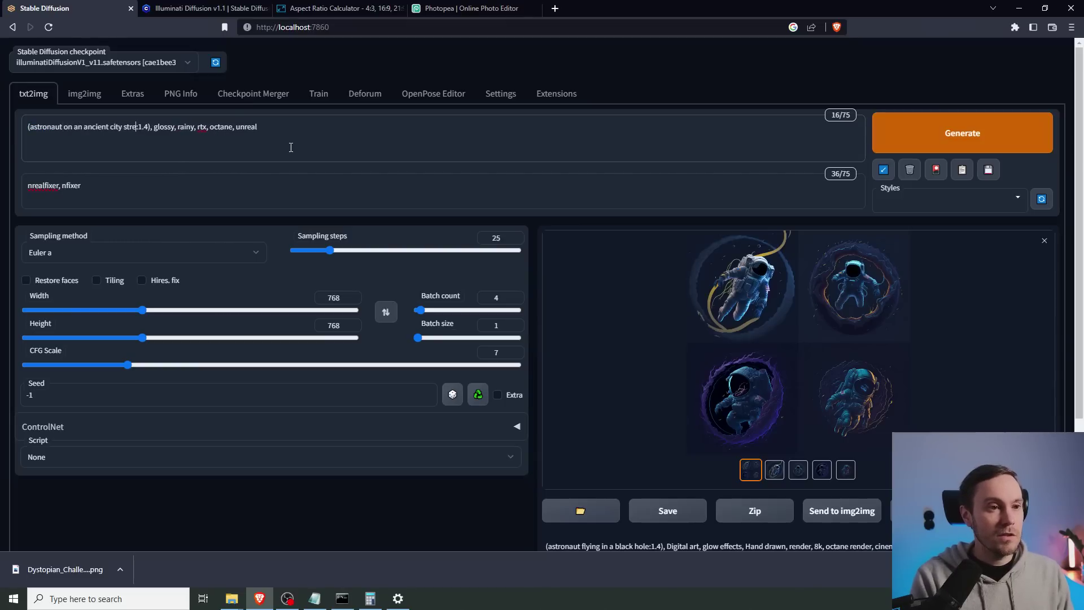
pyautogui.hotkey('ctrl', 'Return')
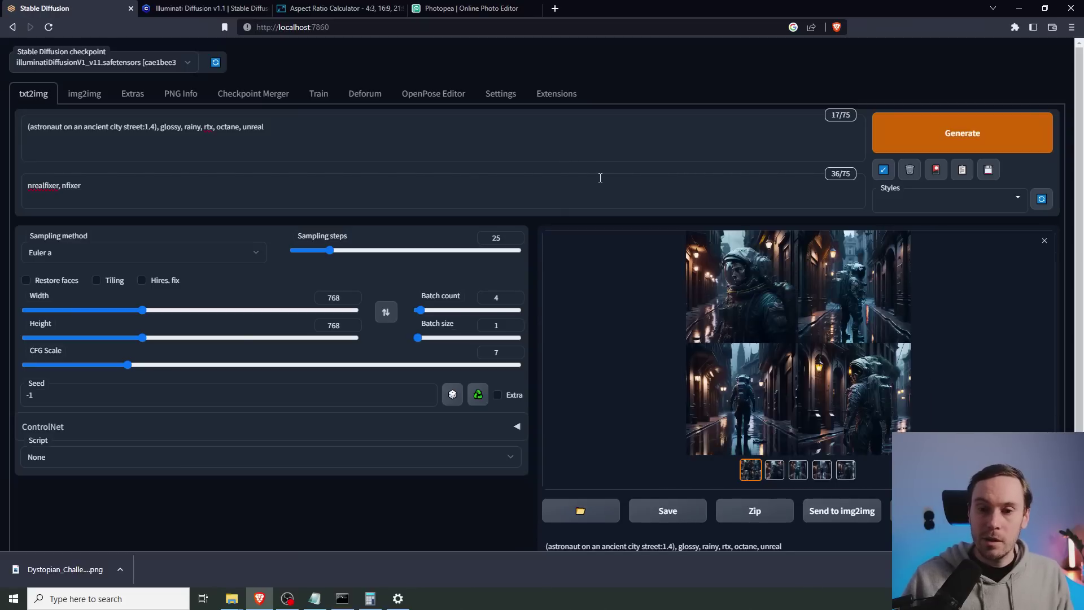
pyautogui.click(731, 364)
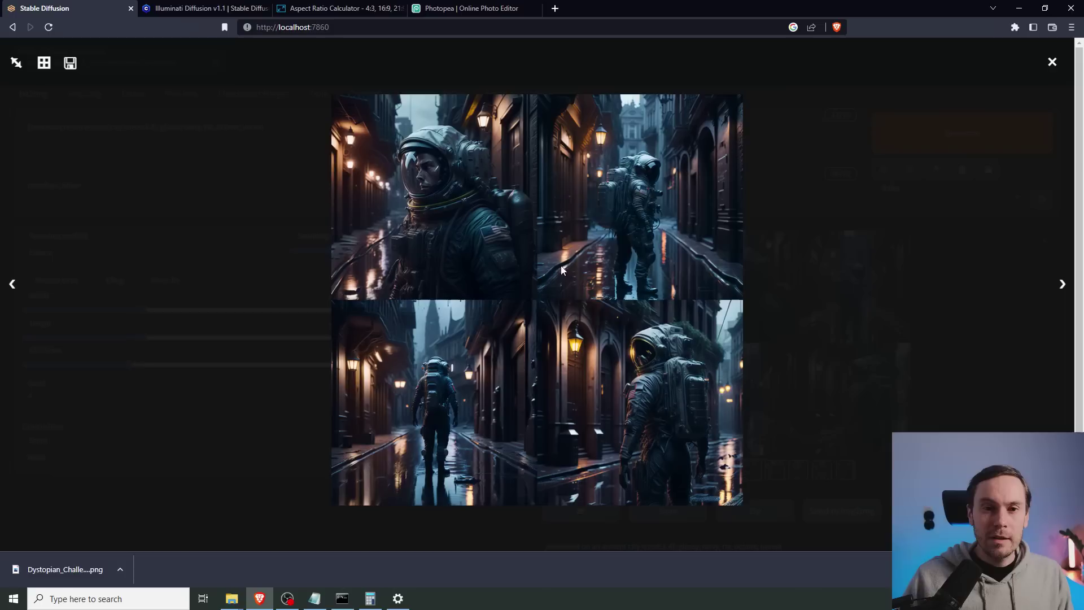
# Step: Change the subject to 'astronaut in ancient egypt', generate, and view the grid full-screen
pyautogui.click(671, 232)
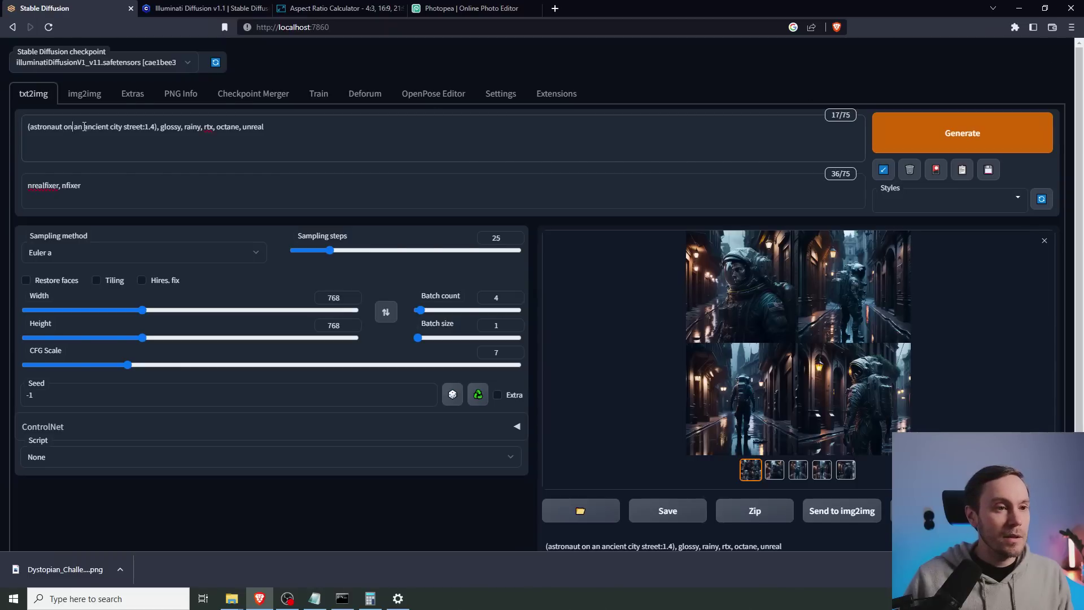
pyautogui.moveTo(74, 127); pyautogui.dragTo(140, 127)
pyautogui.write('in a')
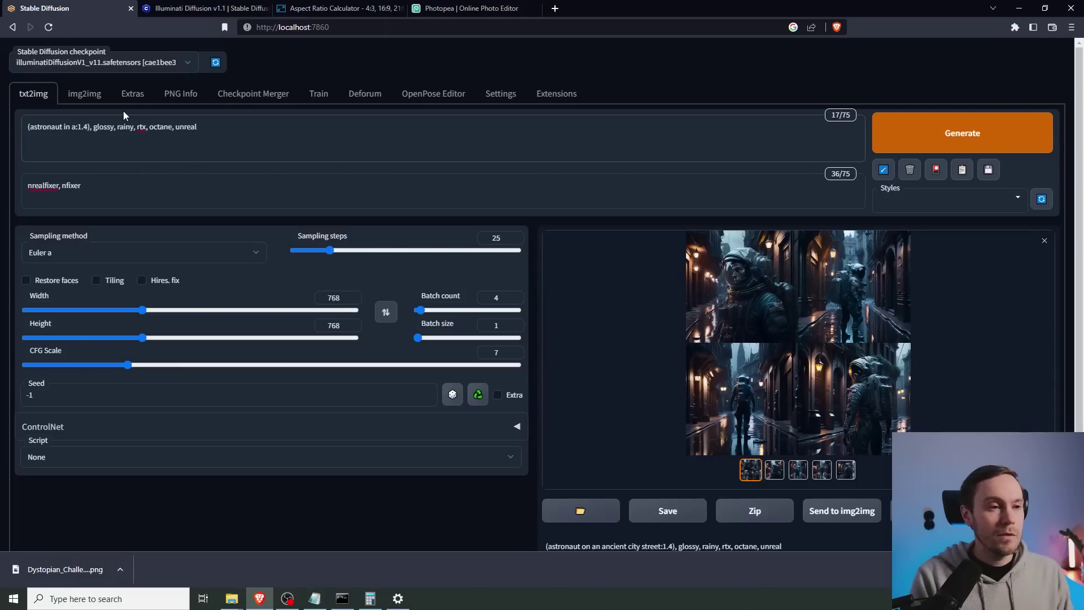
pyautogui.write('ncient egypt w')
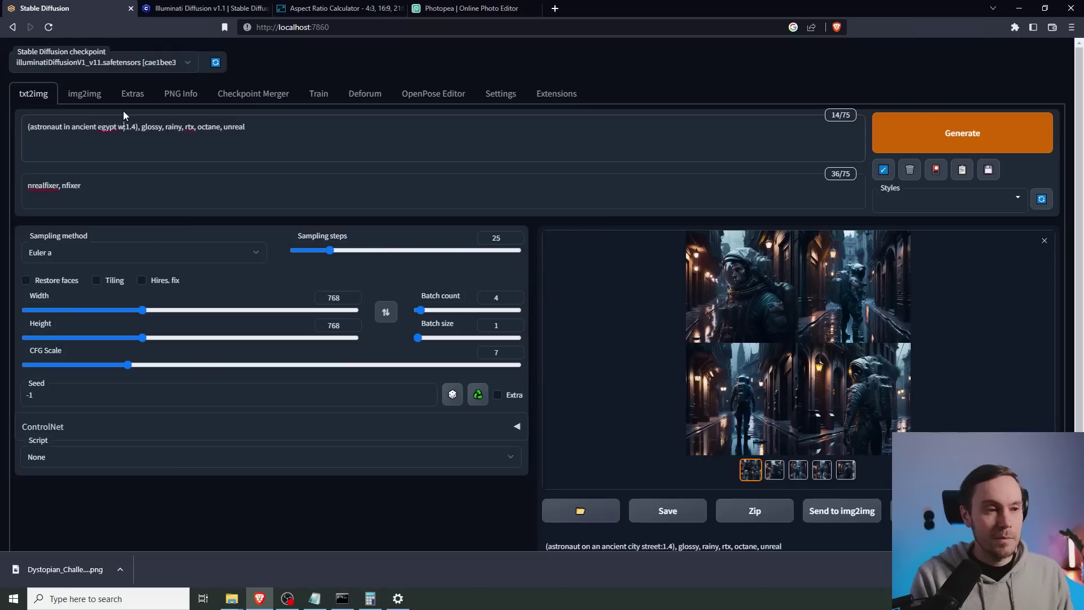
pyautogui.hotkey('ctrl', 'Return')
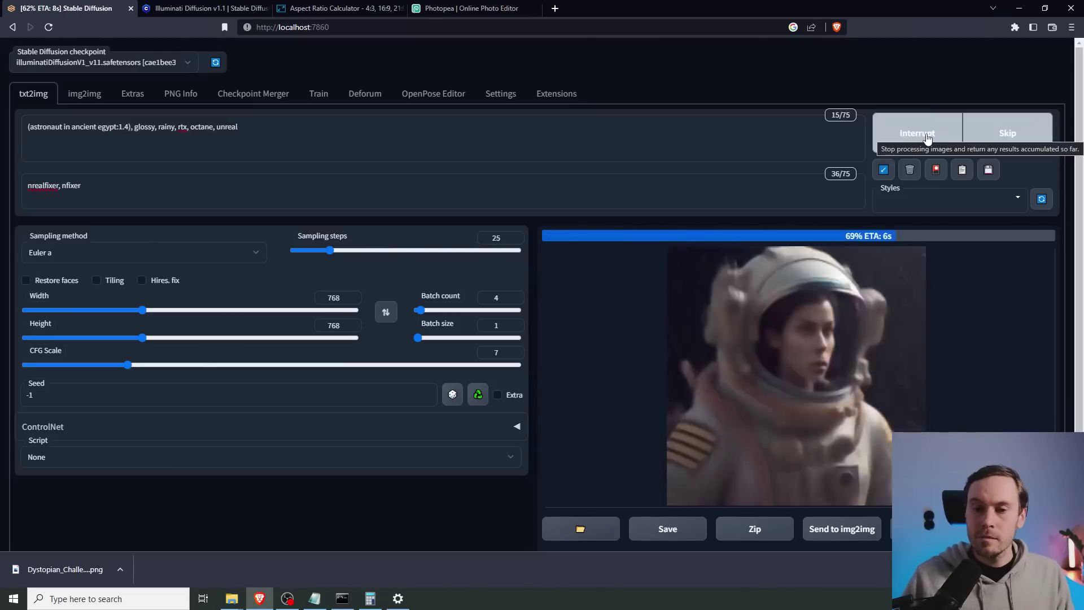
pyautogui.click(788, 252)
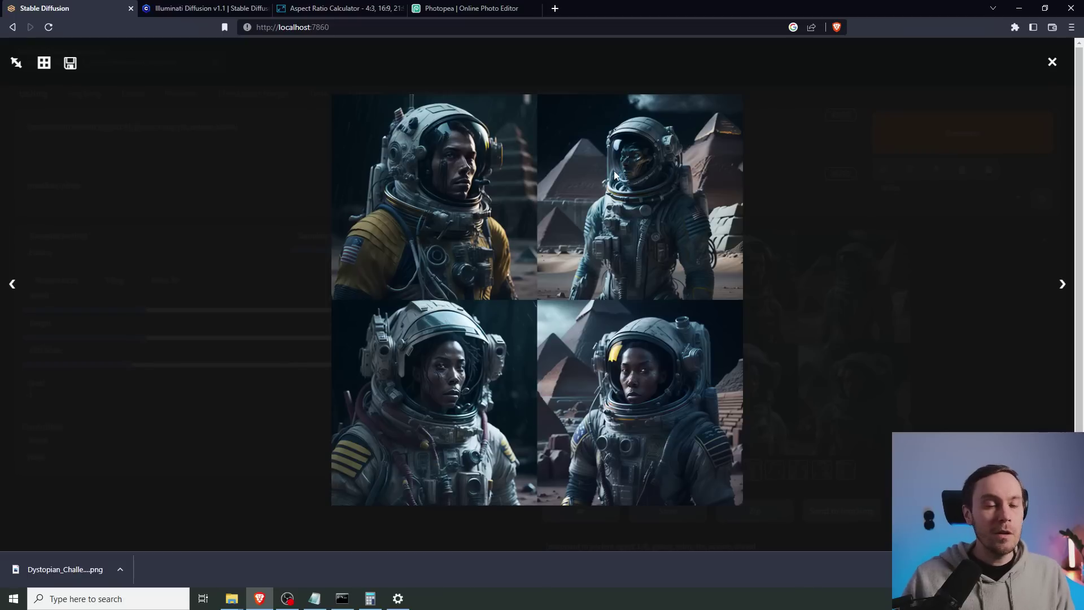
# Step: Page the Illuminati Diffusion examples to the neon 50s-diner woman and show her generation data
pyautogui.click(203, 8)
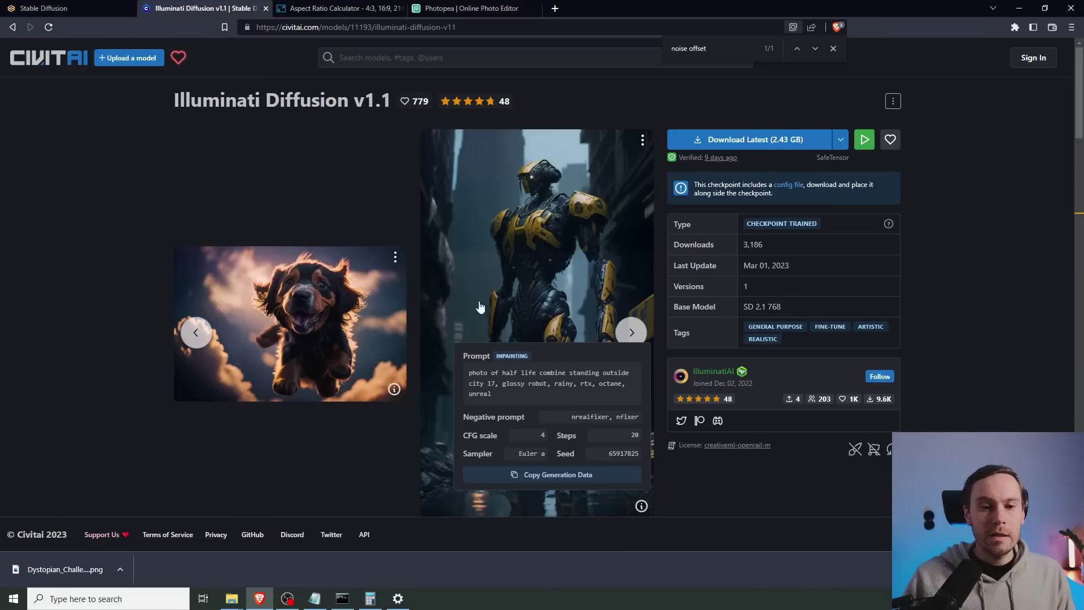
pyautogui.click(632, 334)
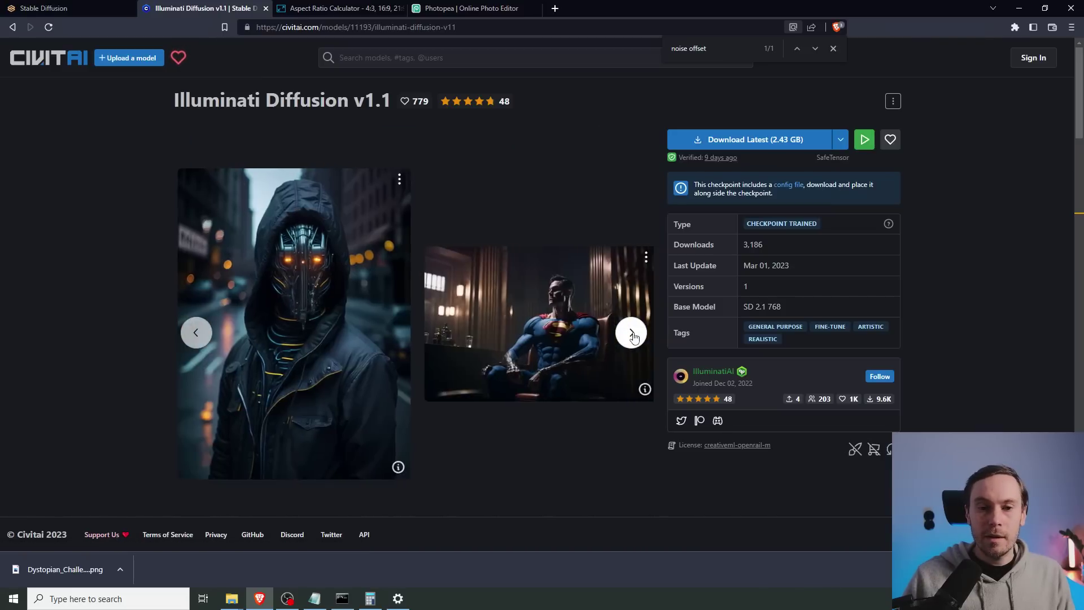
pyautogui.click(631, 333)
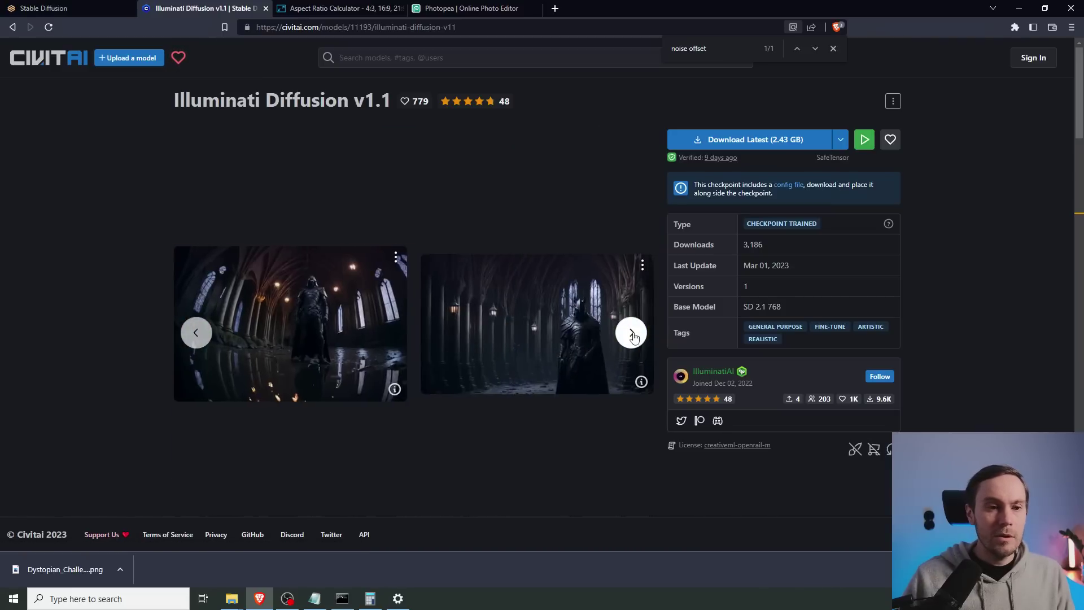
pyautogui.click(632, 333)
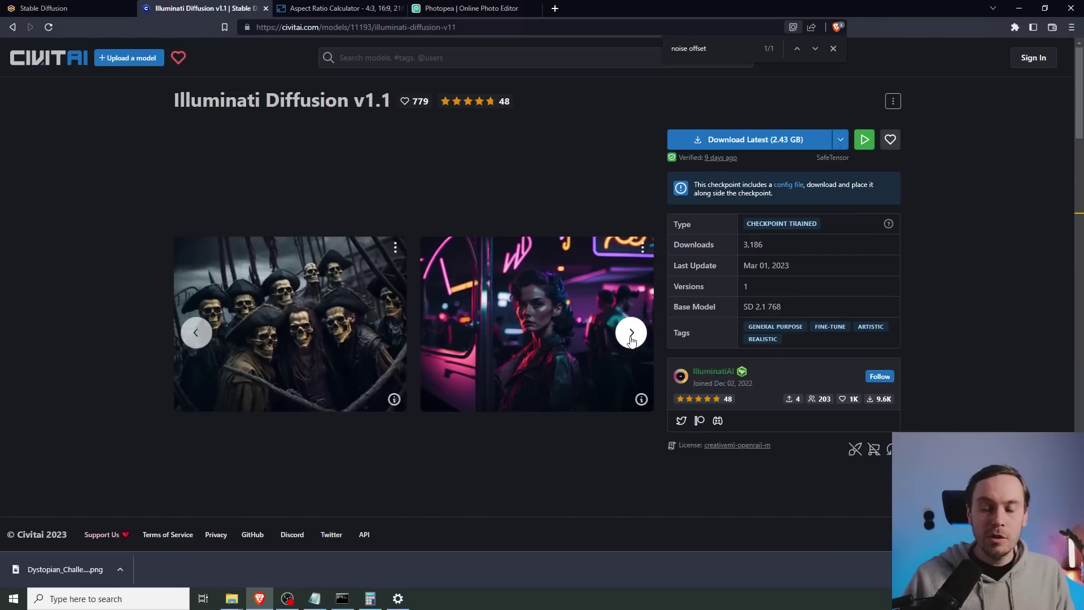
pyautogui.click(641, 399)
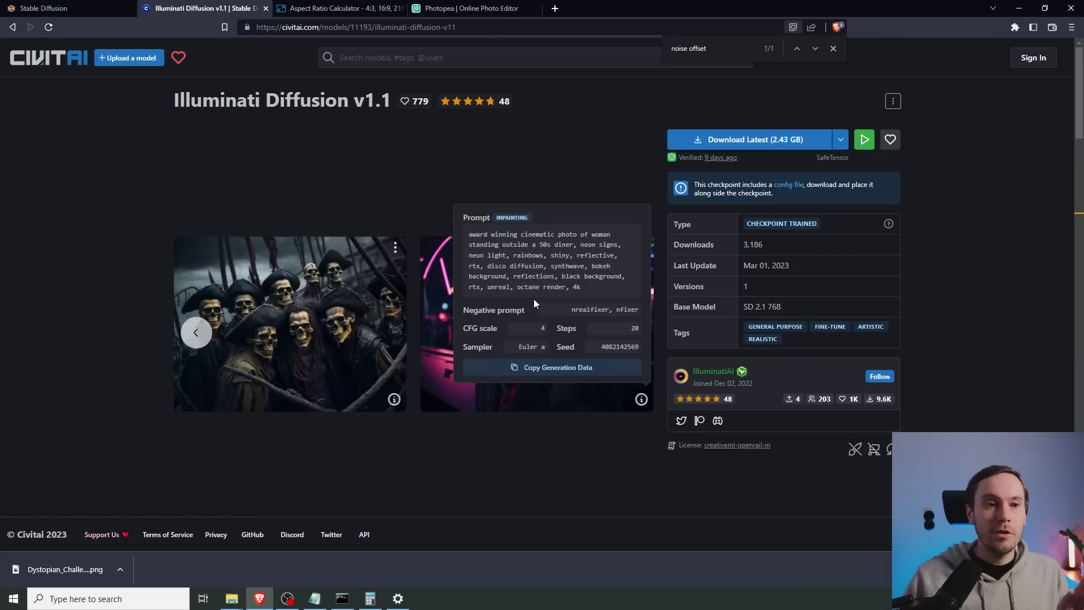
# Step: Back in txt2img, close the full-screen viewer and place the cursor in the negative prompt
pyautogui.click(69, 7)
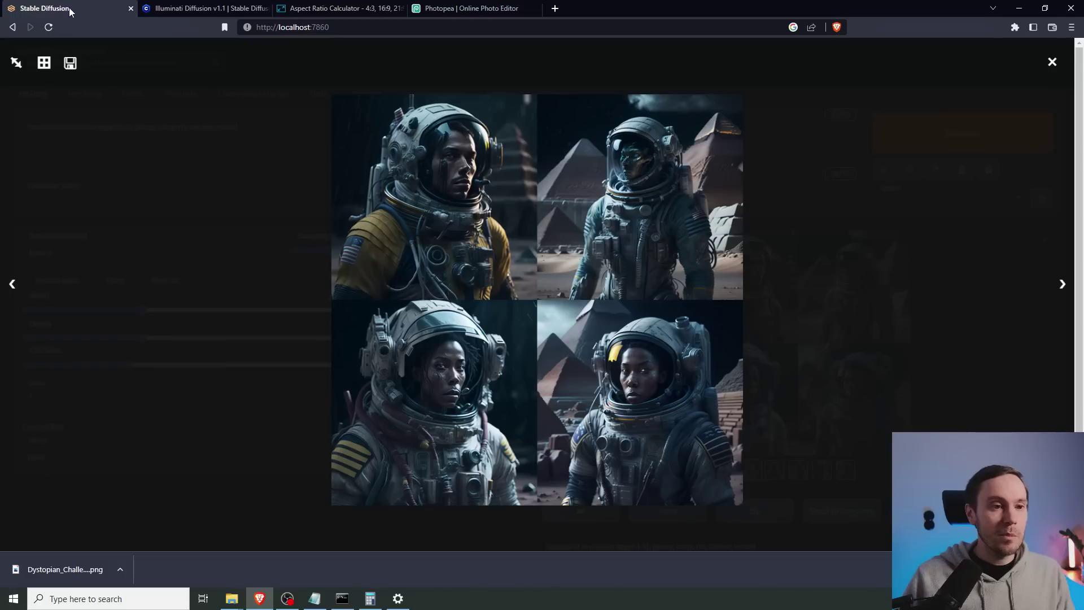
pyautogui.click(1052, 63)
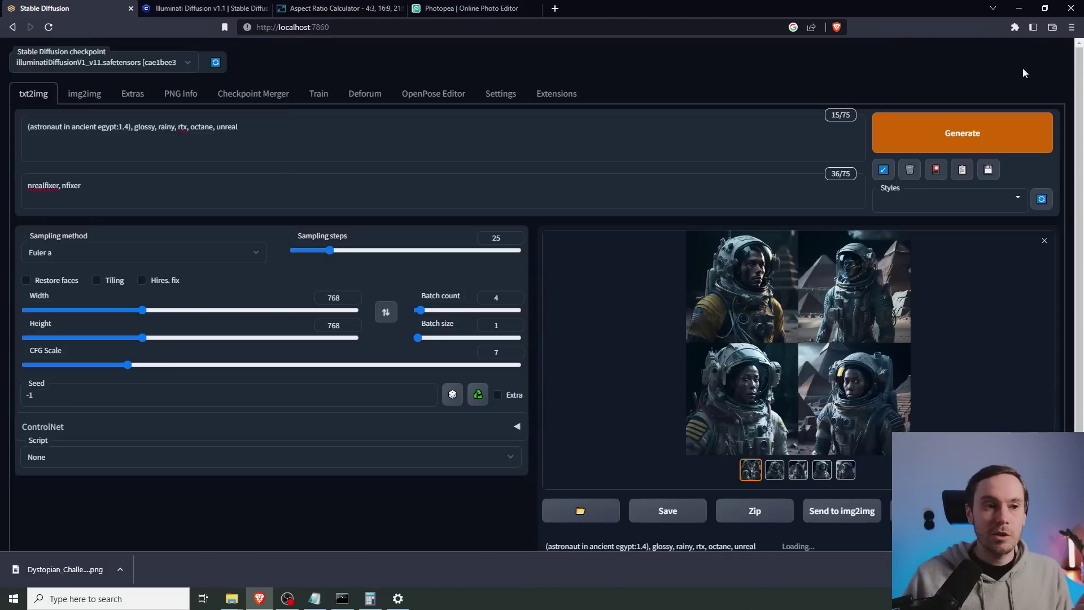
pyautogui.tripleClick(54, 185)
pyautogui.click(119, 185)
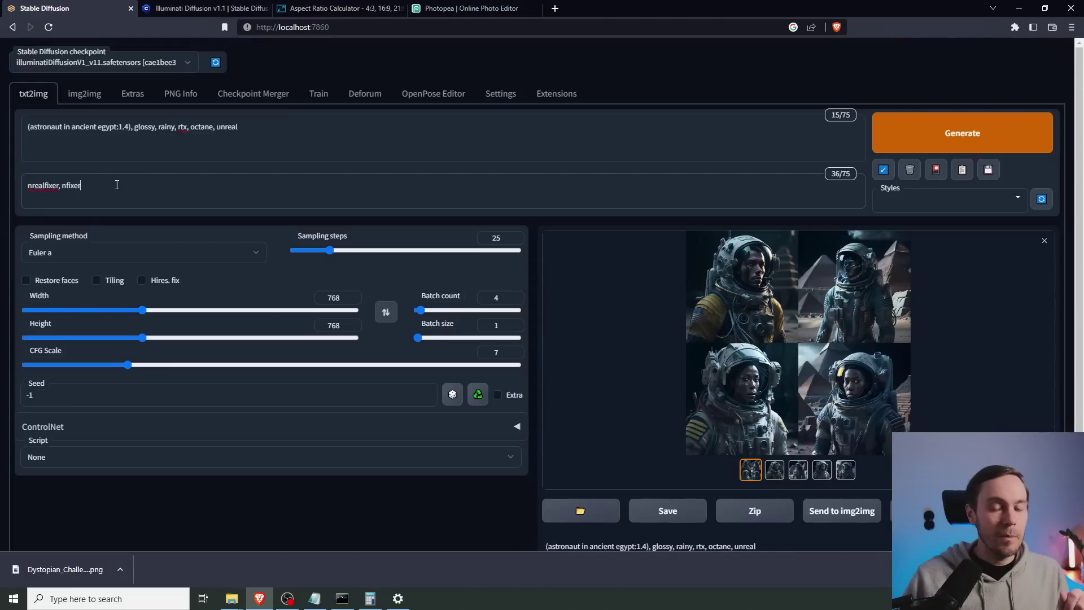